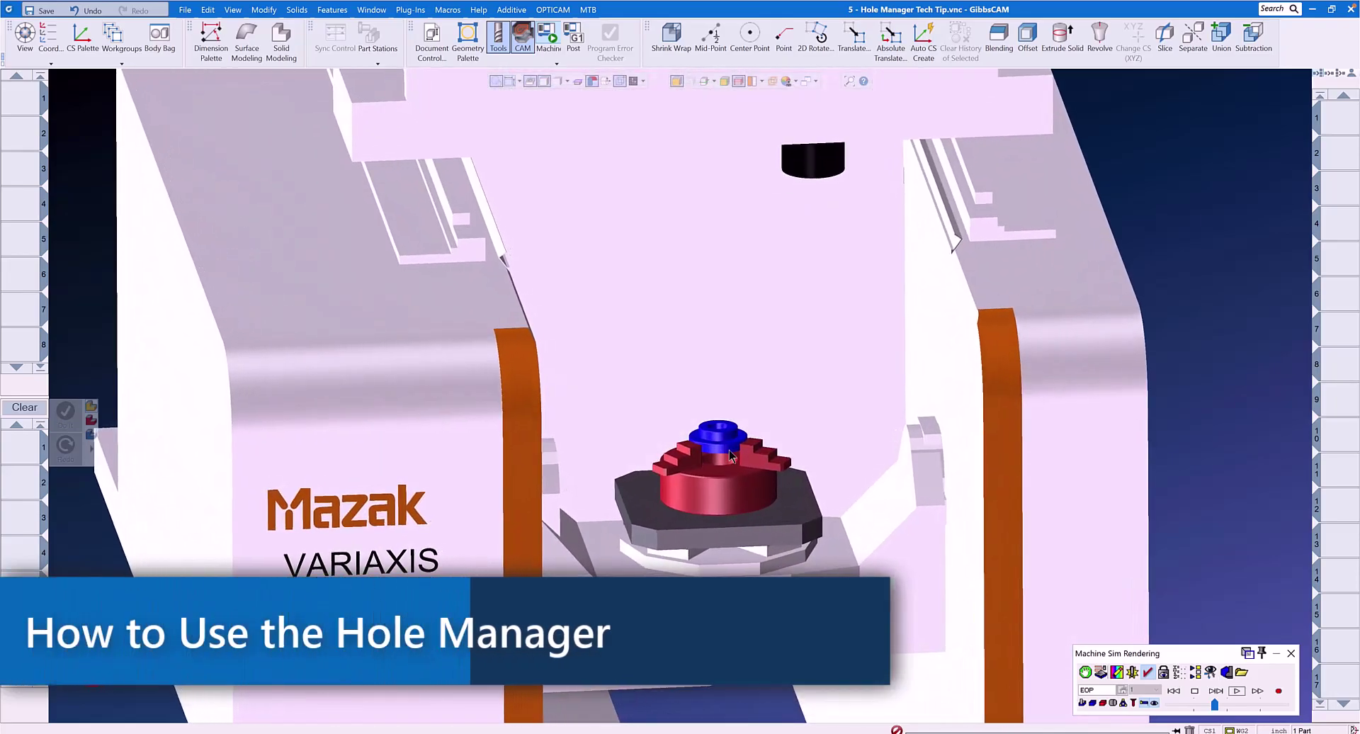
# - Open the Hole Manager for the flange body and run automatic feature recognition on its holes
pyautogui.scroll(-1, 731, 456)
pyautogui.scroll(-3, 732, 455)
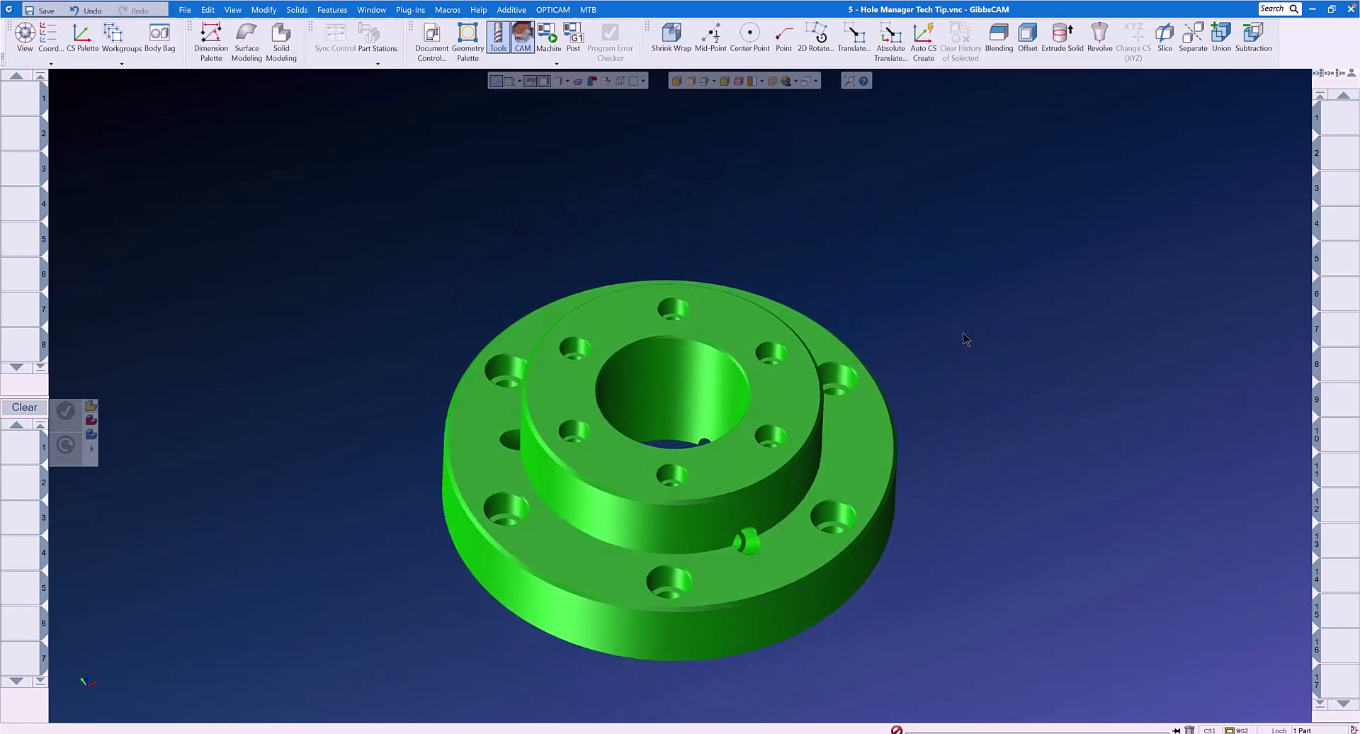
pyautogui.click(799, 381)
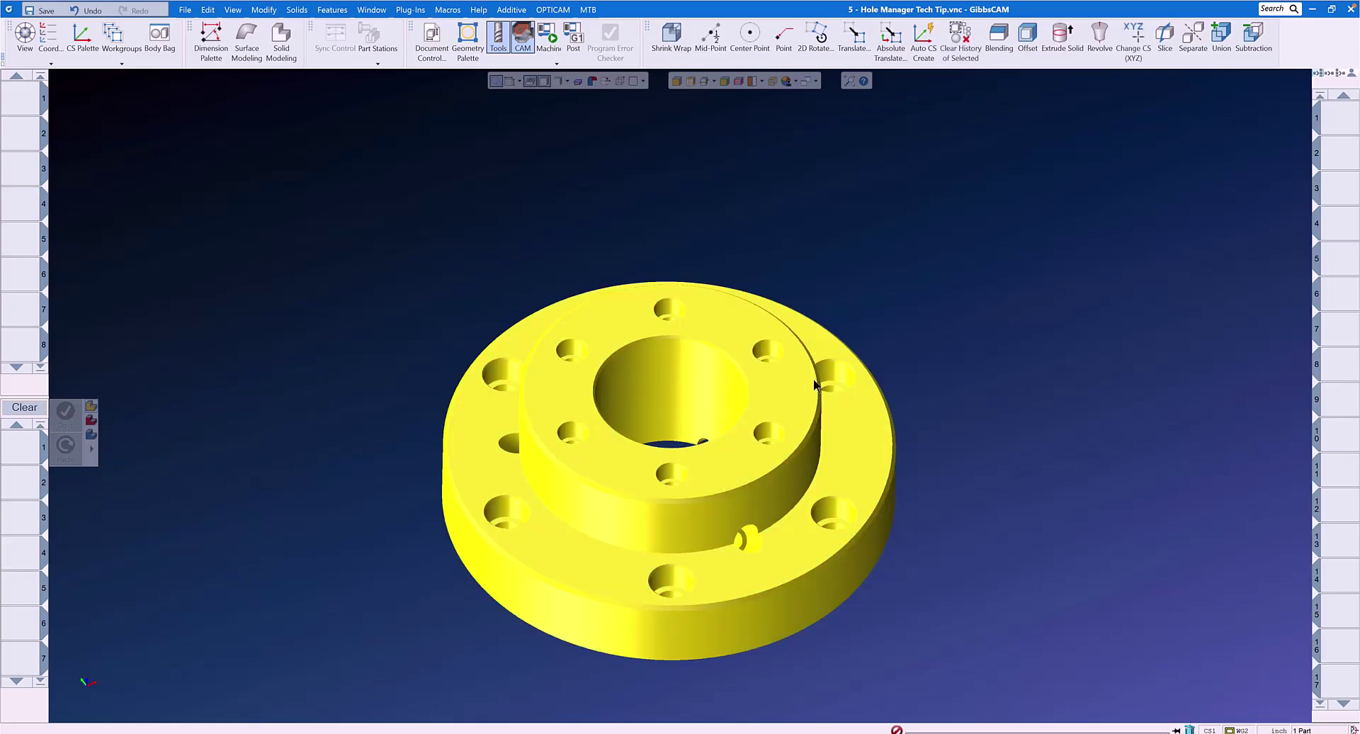
pyautogui.click(330, 10)
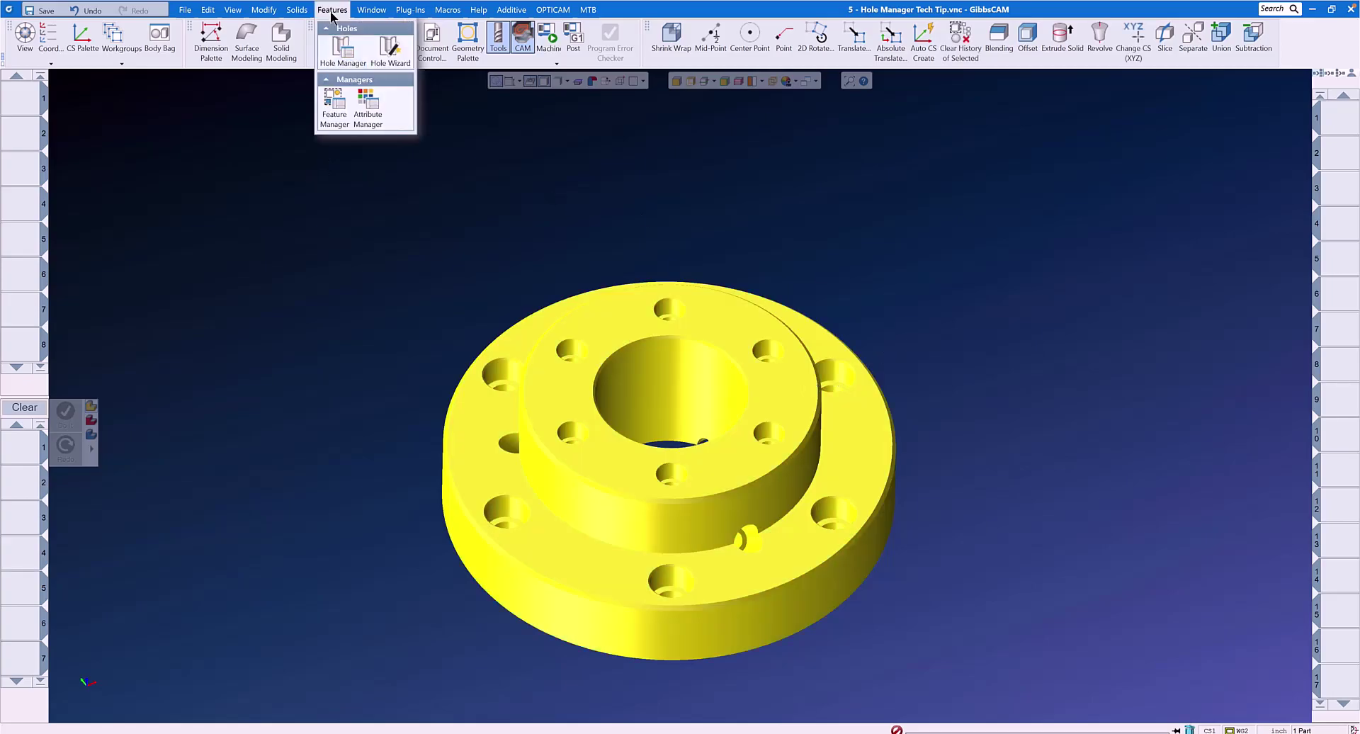
pyautogui.click(342, 52)
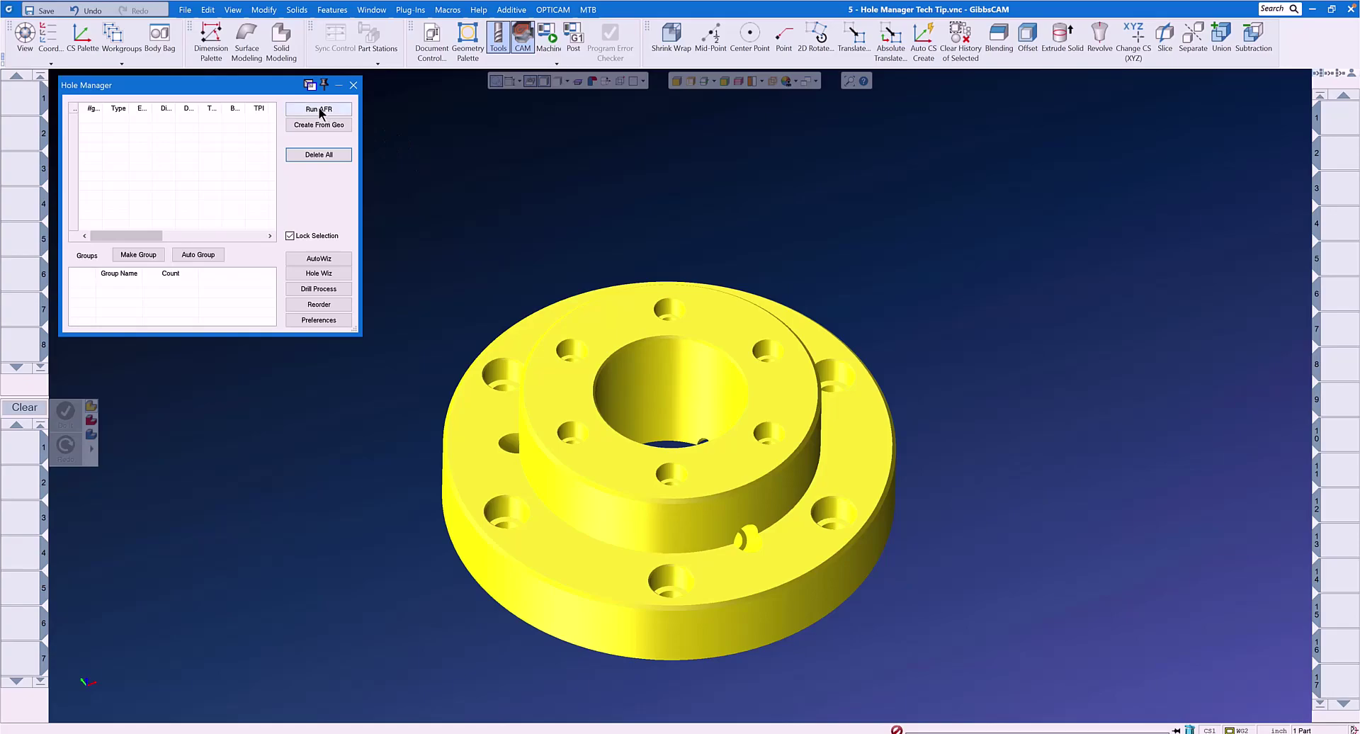
pyautogui.click(320, 111)
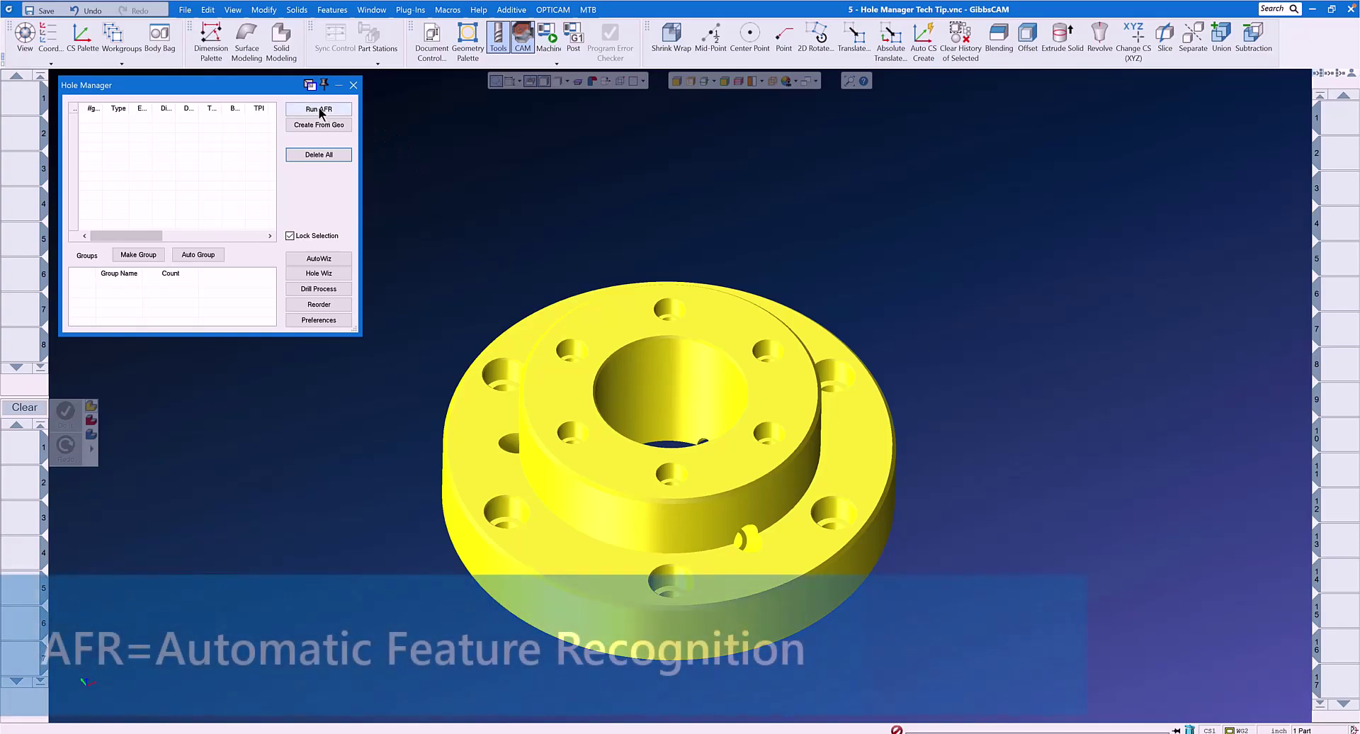
pyautogui.click(477, 173)
pyautogui.moveTo(480, 180); pyautogui.dragTo(483, 192, button='middle')
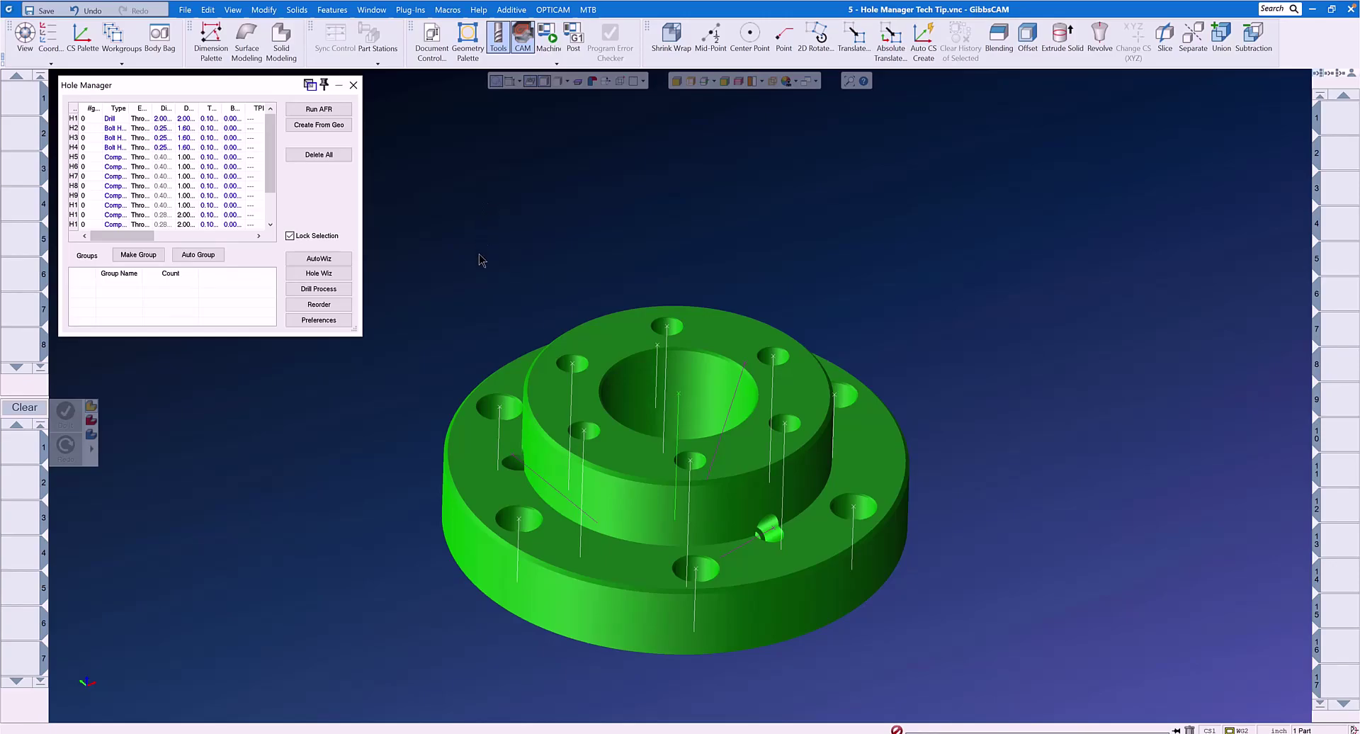
# - Auto-group the recognized holes and highlight the holes belonging to Group 6 and Group 5
pyautogui.click(198, 256)
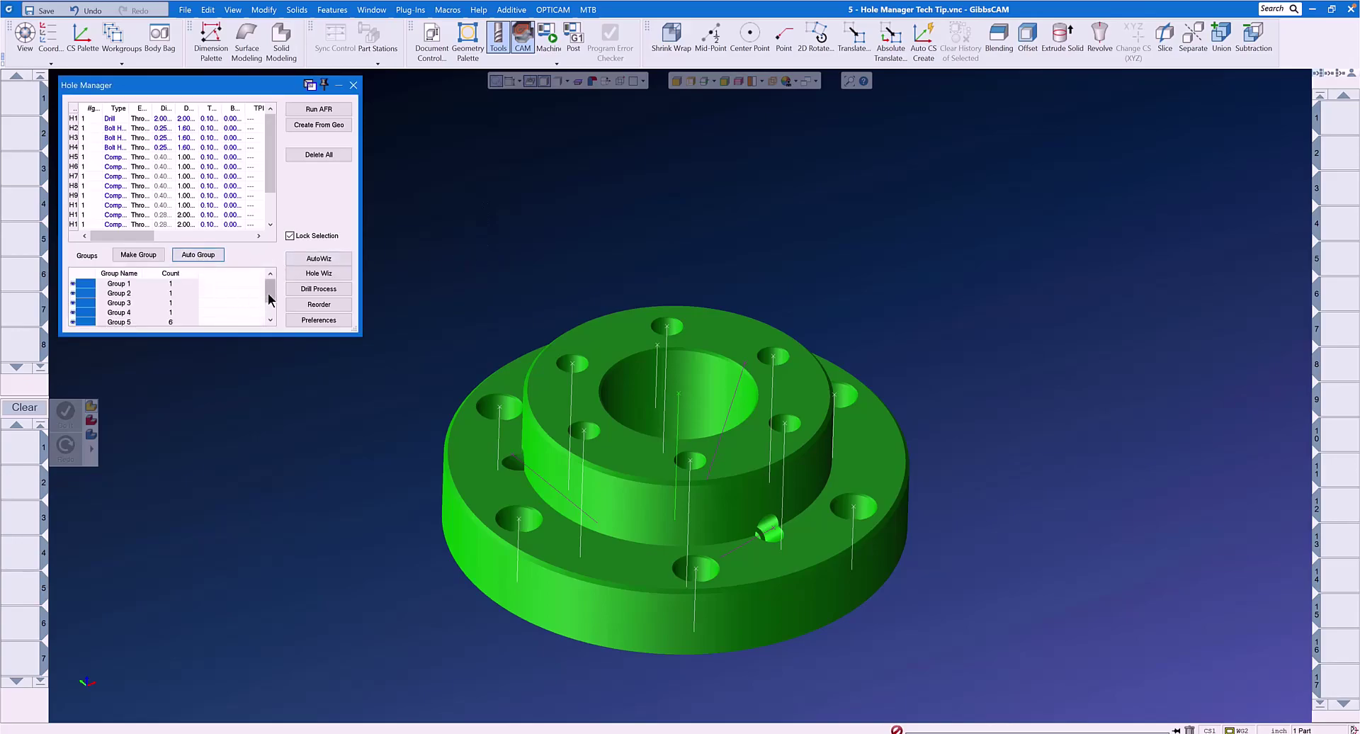
pyautogui.scroll(-1, 269, 300)
pyautogui.click(176, 309)
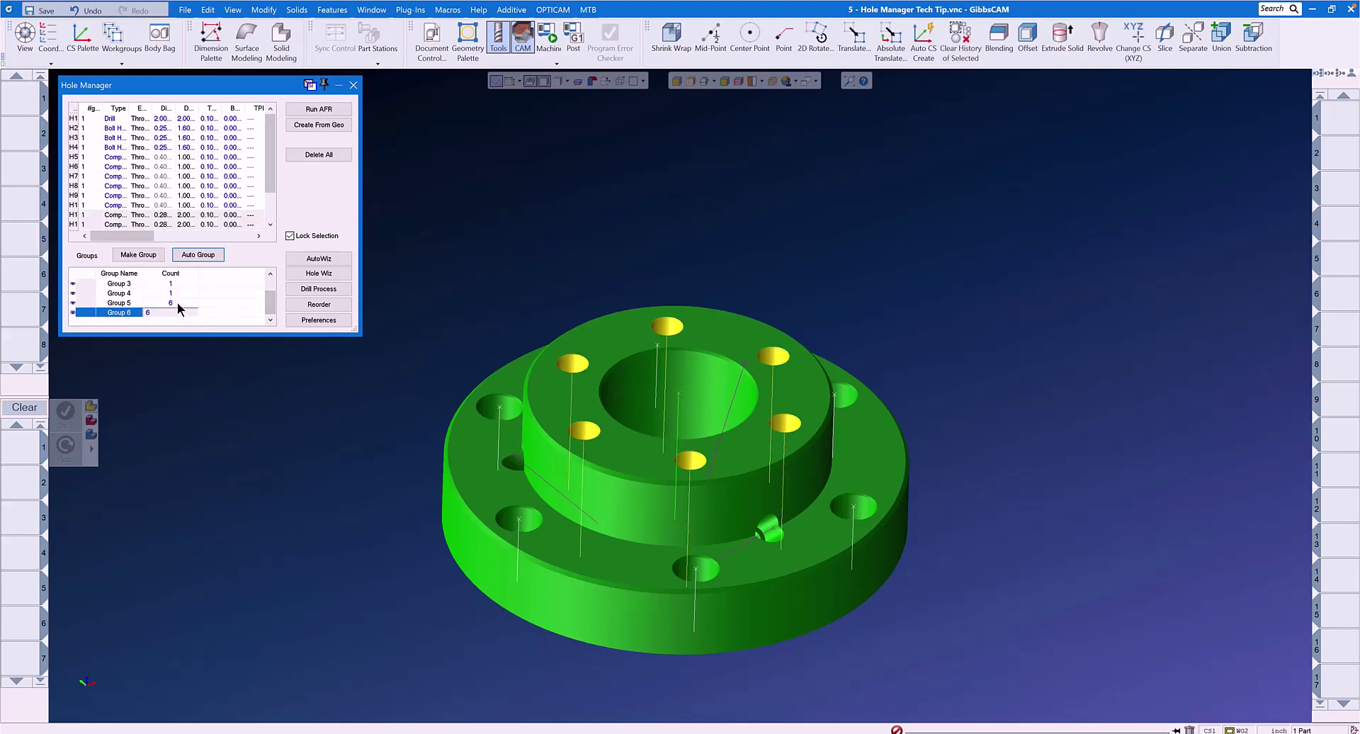
pyautogui.click(177, 301)
pyautogui.click(484, 265)
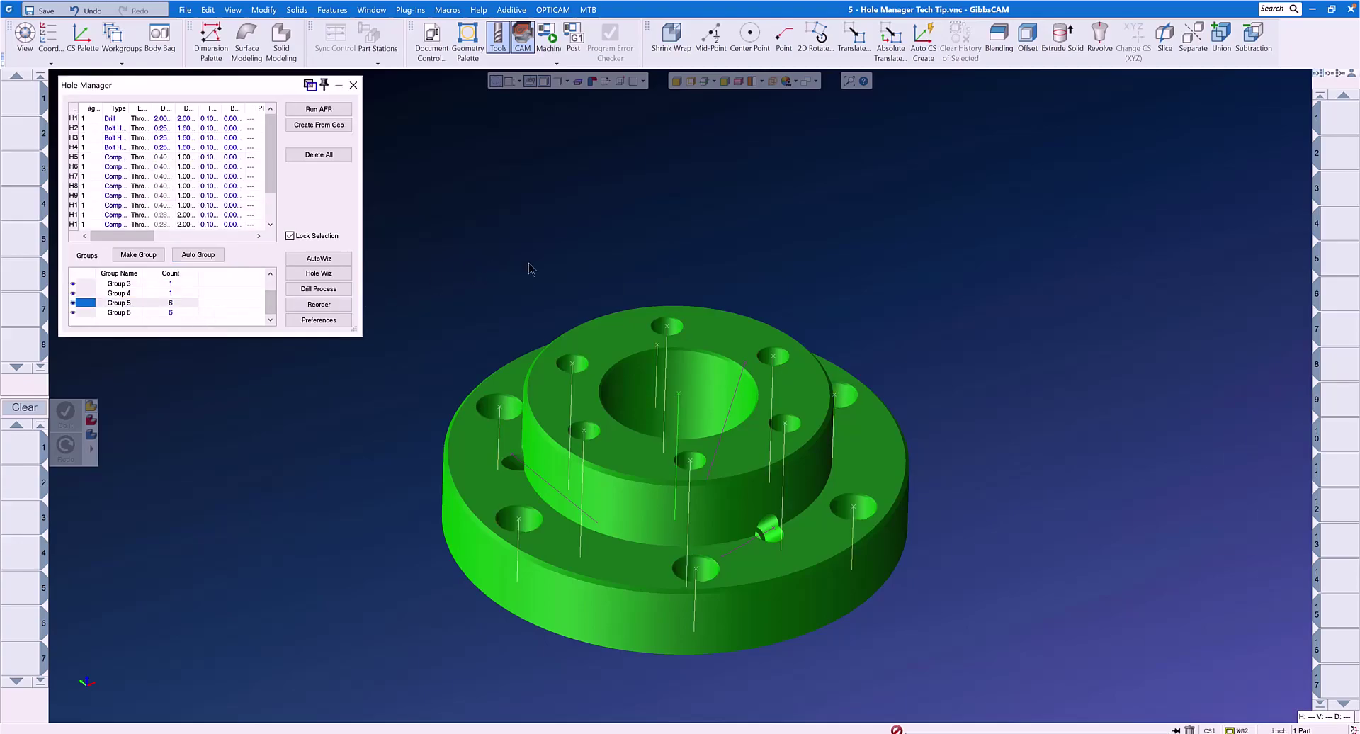
# - Examine the chamfer, counterbore and through-hole segments of the front outer-ring hole in its hole definition
pyautogui.click(696, 577)
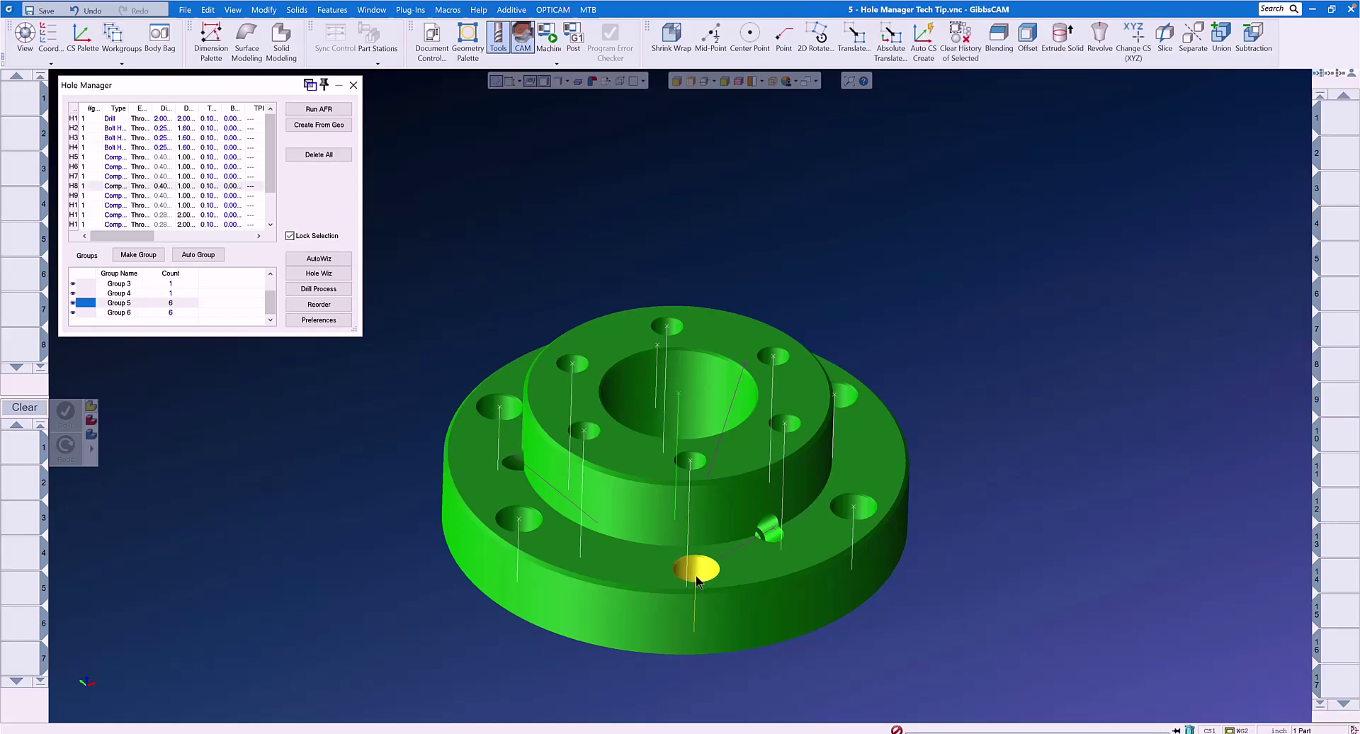
pyautogui.rightClick(697, 580)
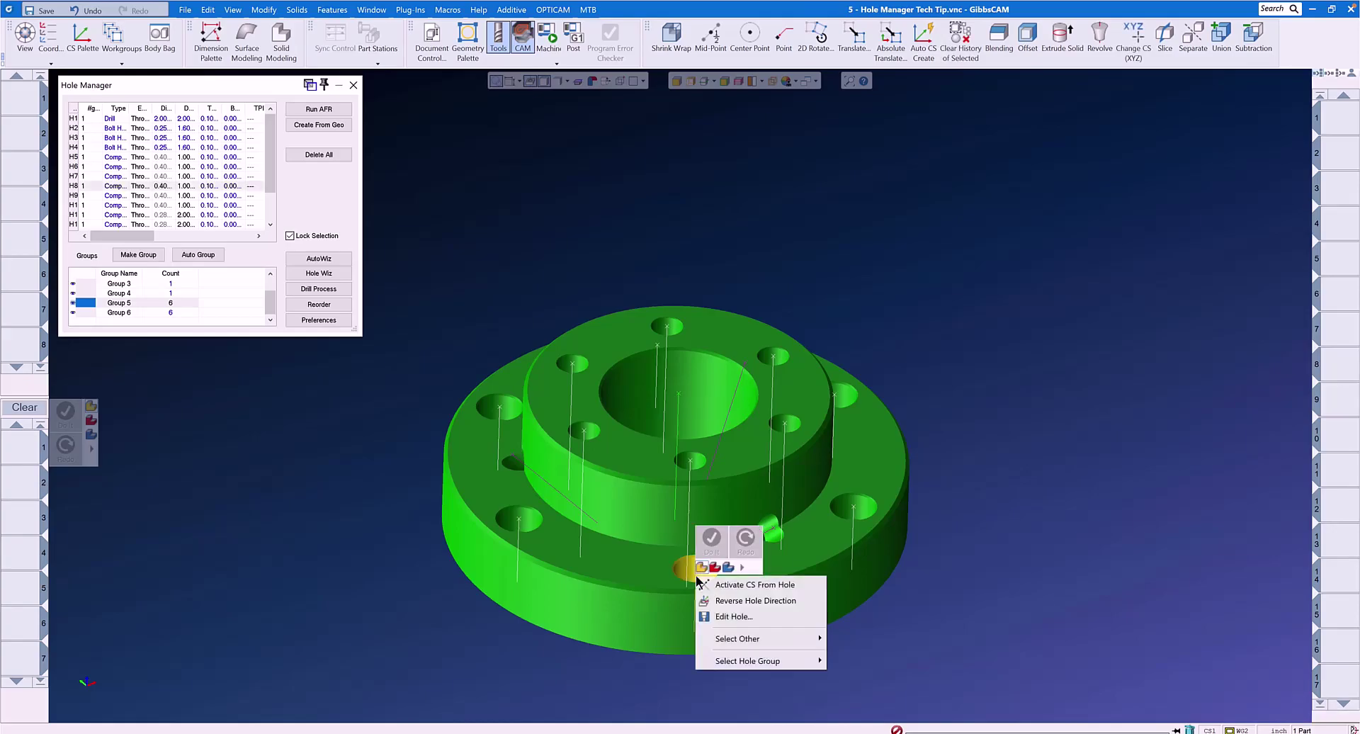
pyautogui.click(725, 618)
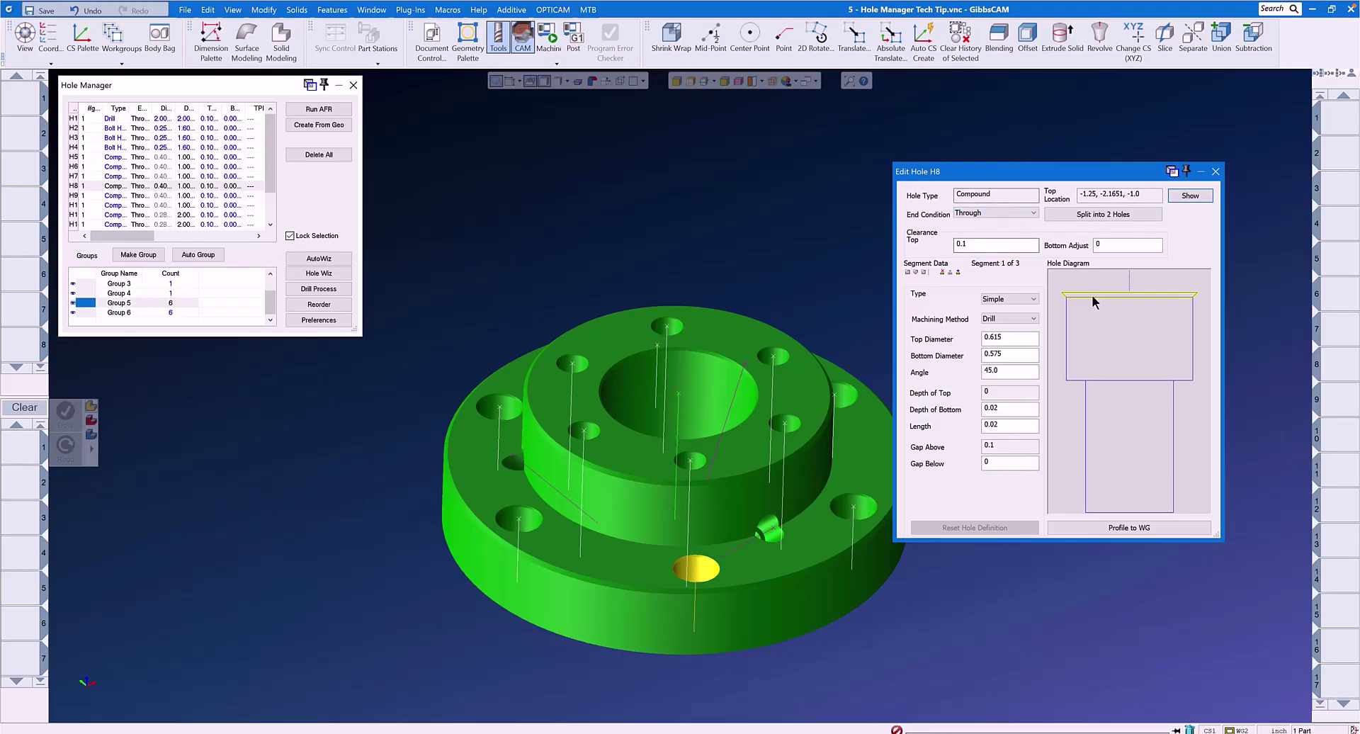
pyautogui.click(1120, 397)
pyautogui.click(1127, 337)
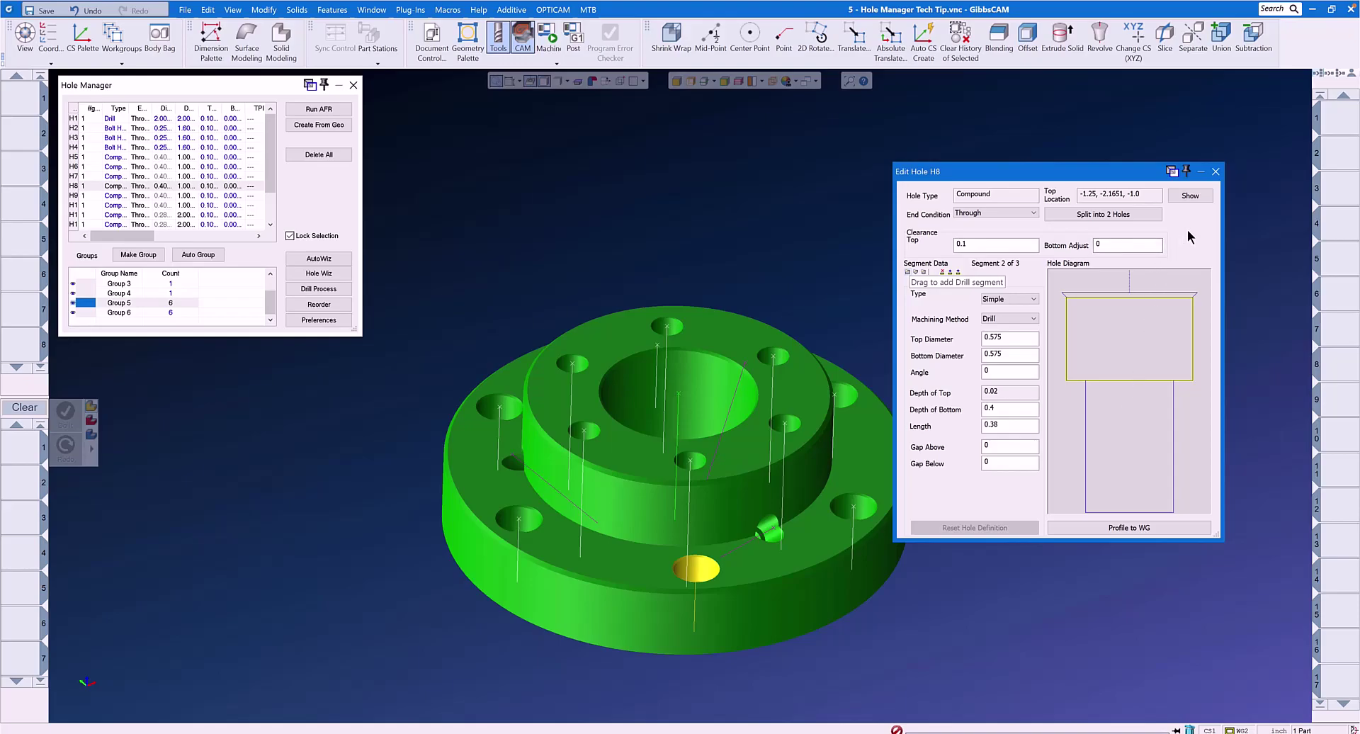
pyautogui.click(1212, 174)
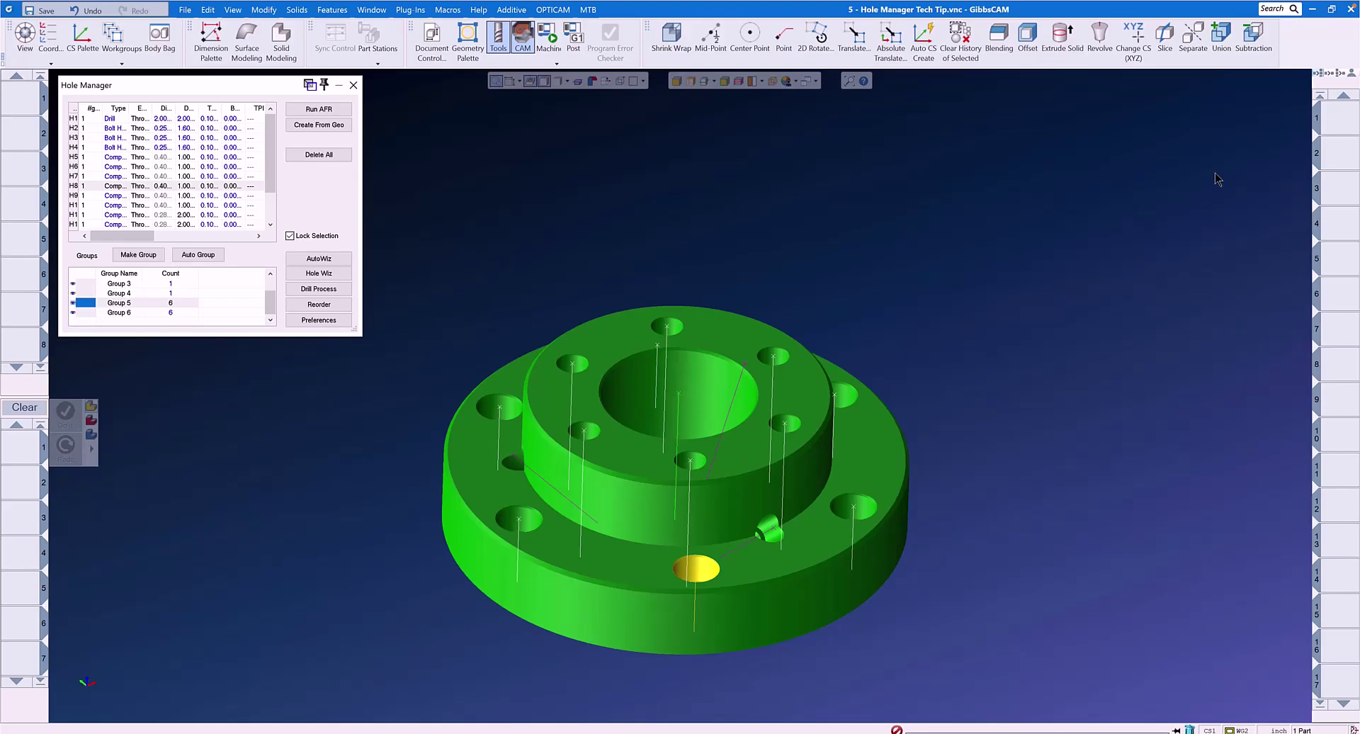
pyautogui.click(657, 154)
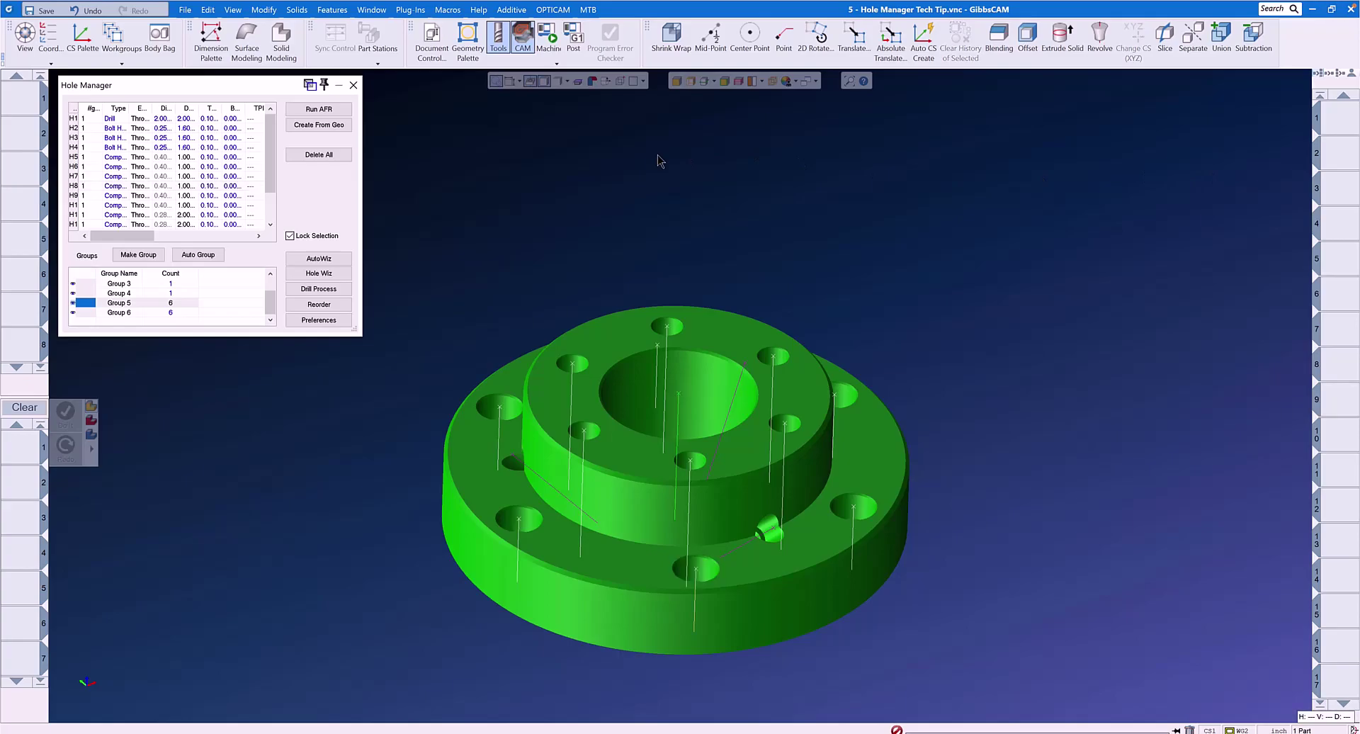
# - Load the tool list Hole Manager Tech Tip Tools.tlst and import all of its tools
pyautogui.rightClick(25, 105)
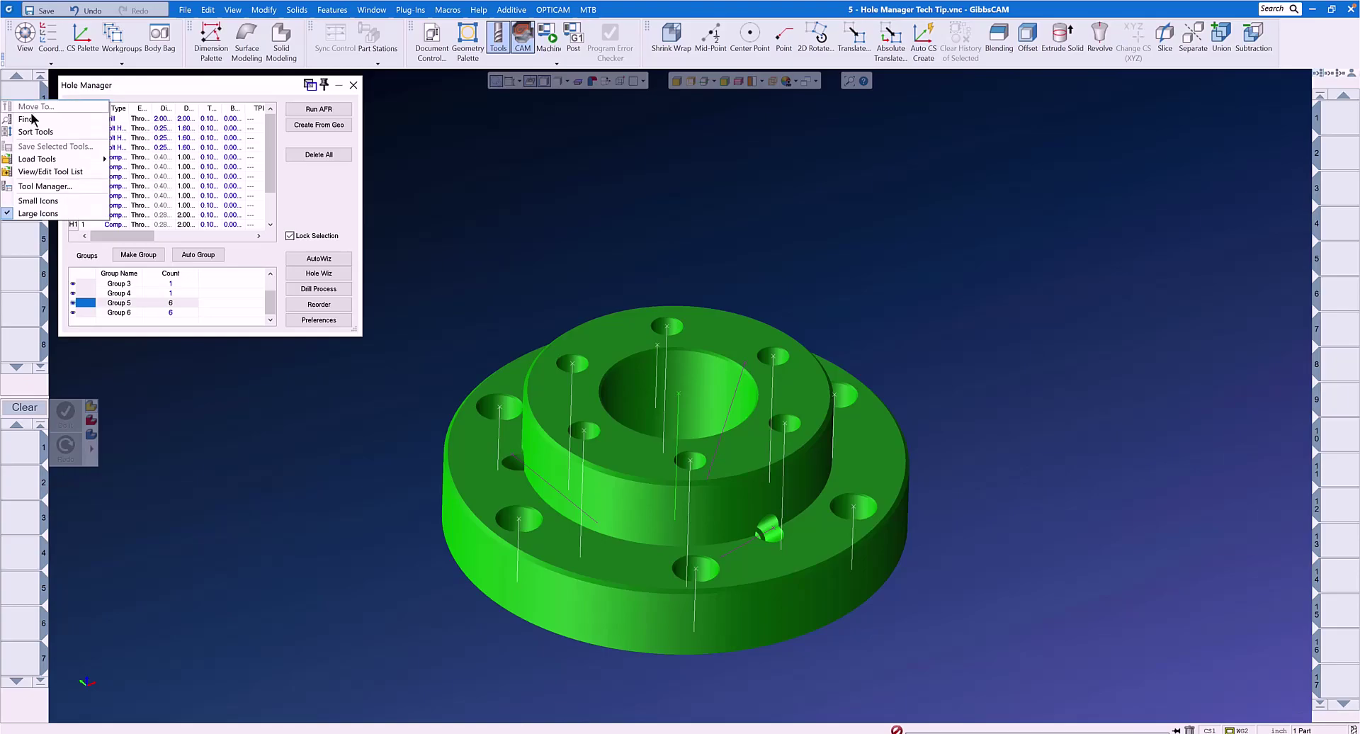
pyautogui.click(39, 175)
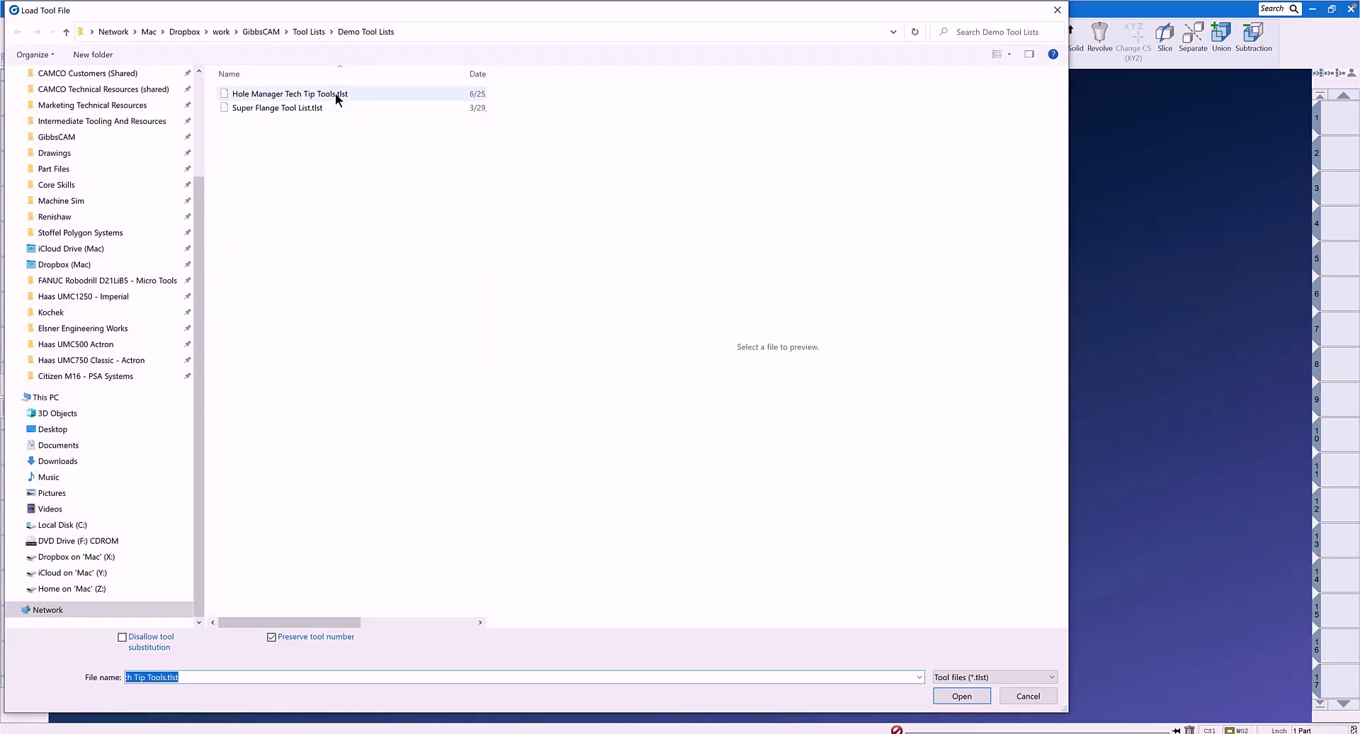
pyautogui.click(336, 95)
pyautogui.click(960, 695)
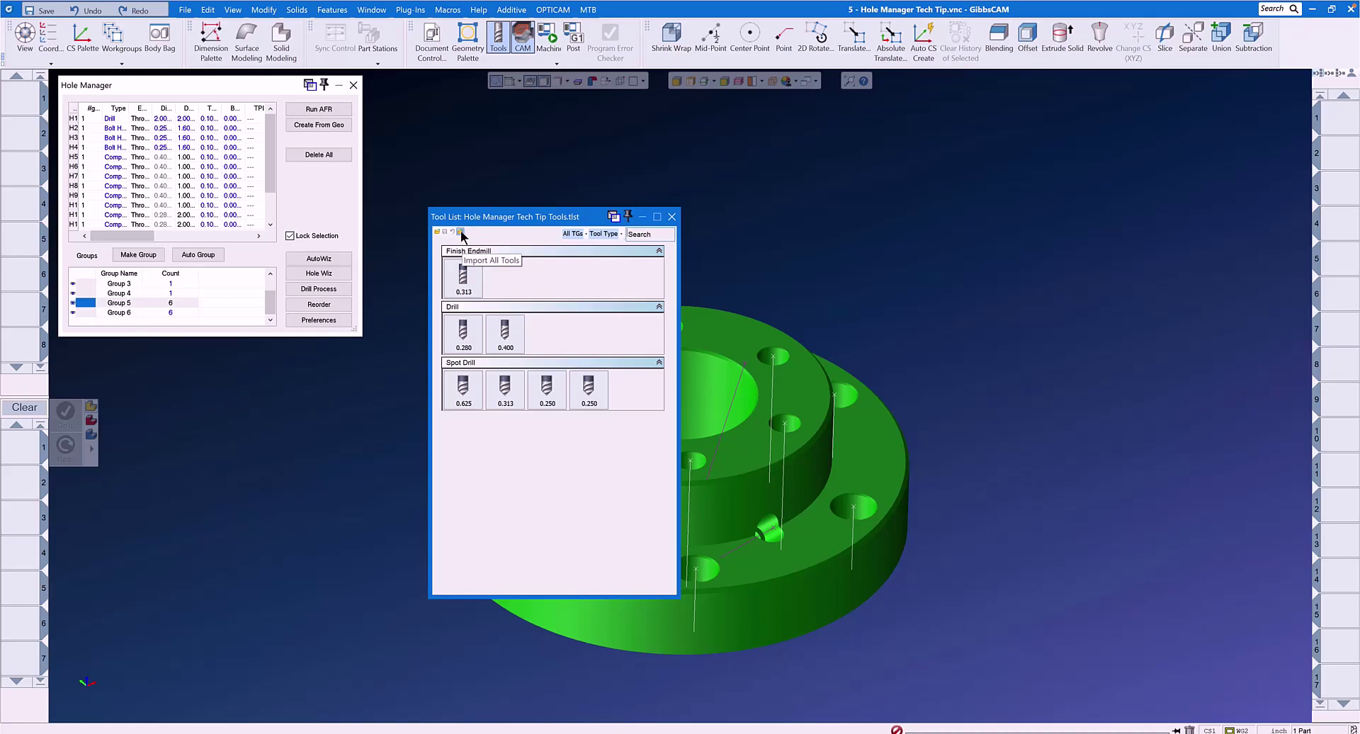
pyautogui.click(464, 275)
pyautogui.rightClick(465, 276)
pyautogui.click(458, 230)
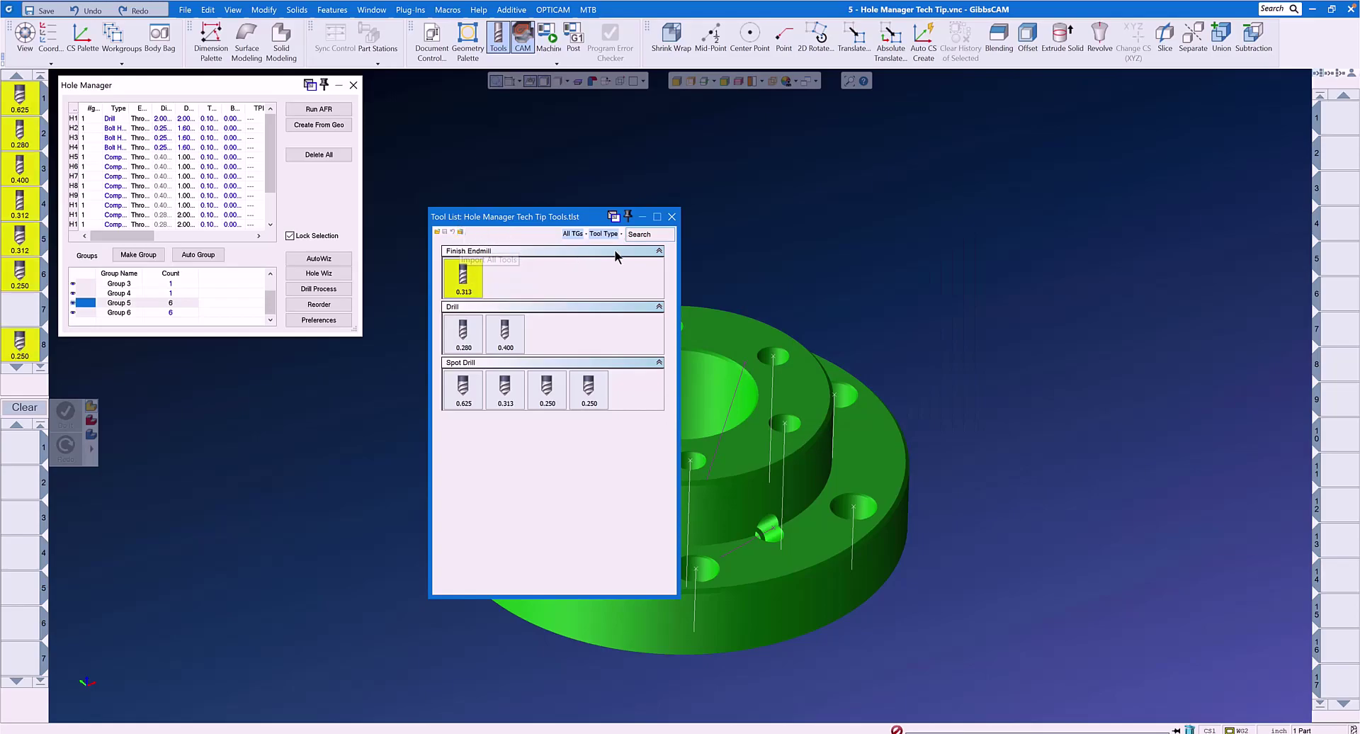
pyautogui.click(671, 217)
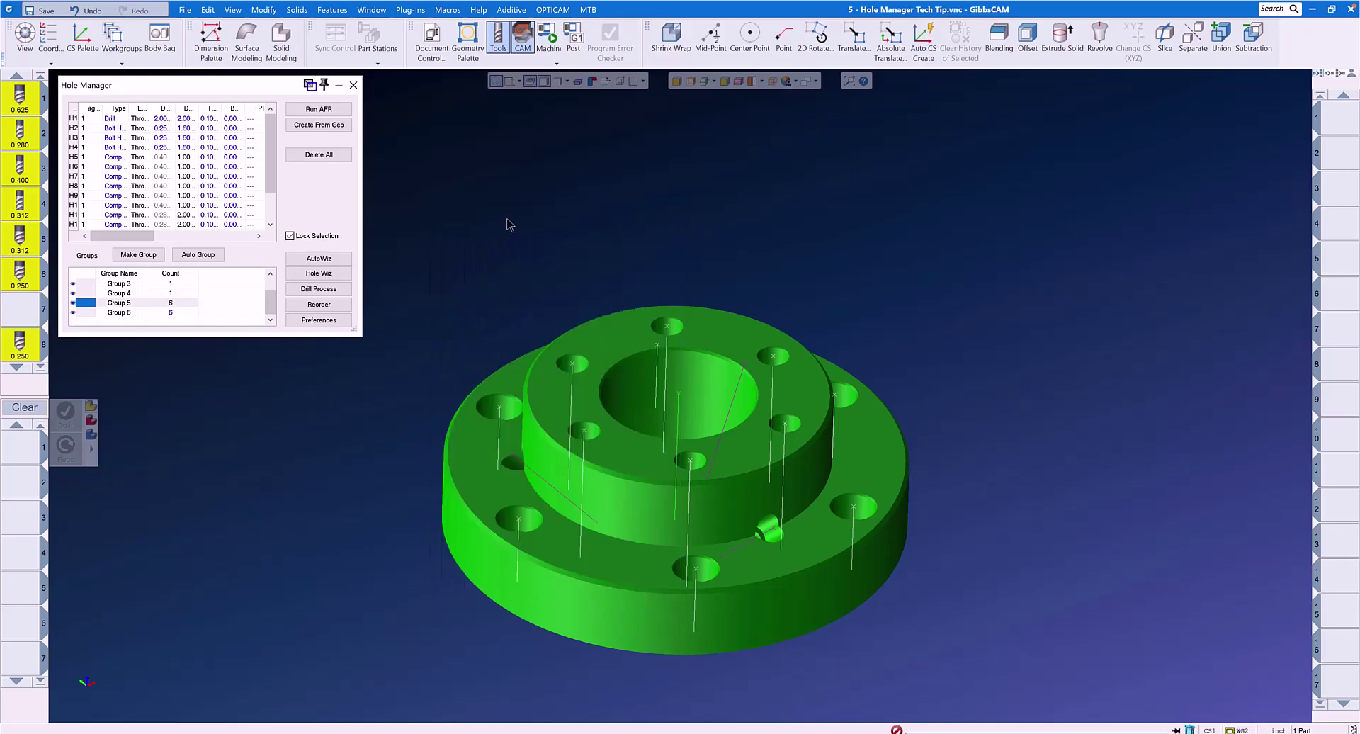
# - Review the definition of the 5/8 inch spot drill, tool 1
pyautogui.click(21, 101)
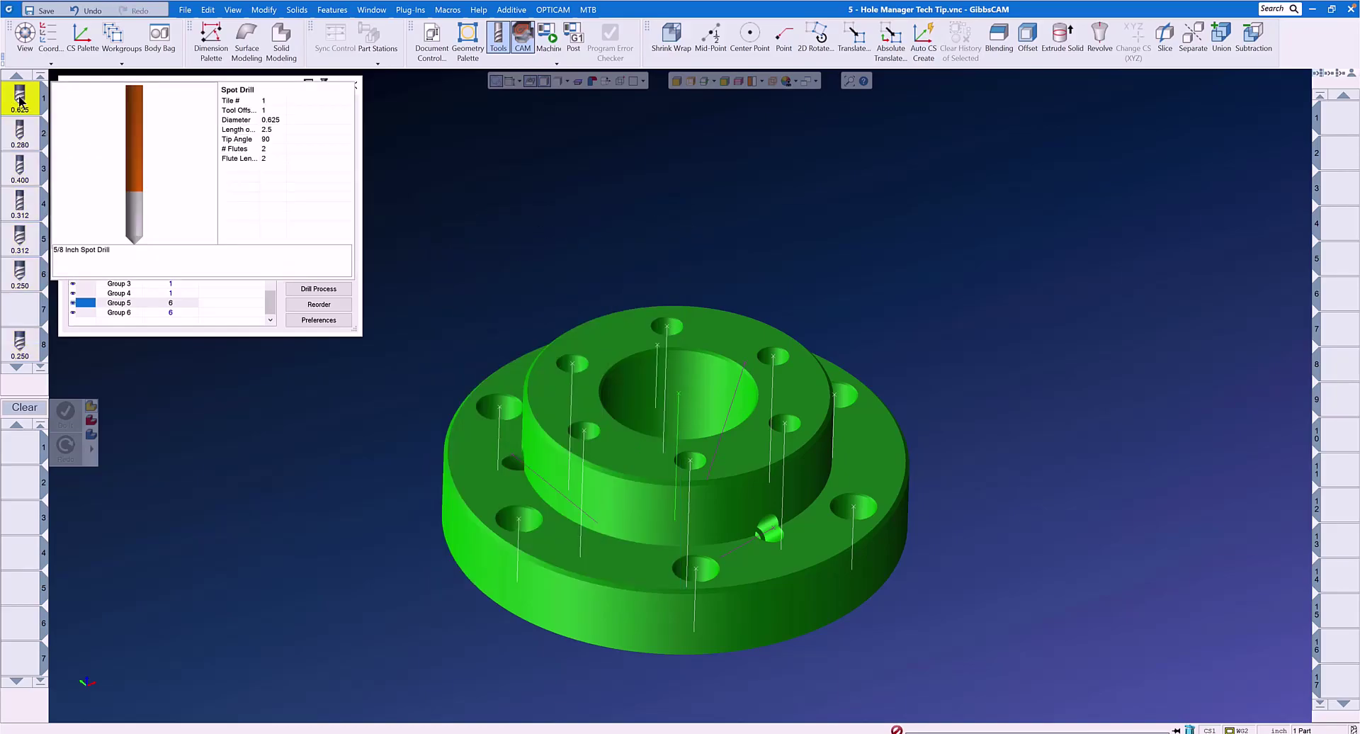
pyautogui.doubleClick(21, 99)
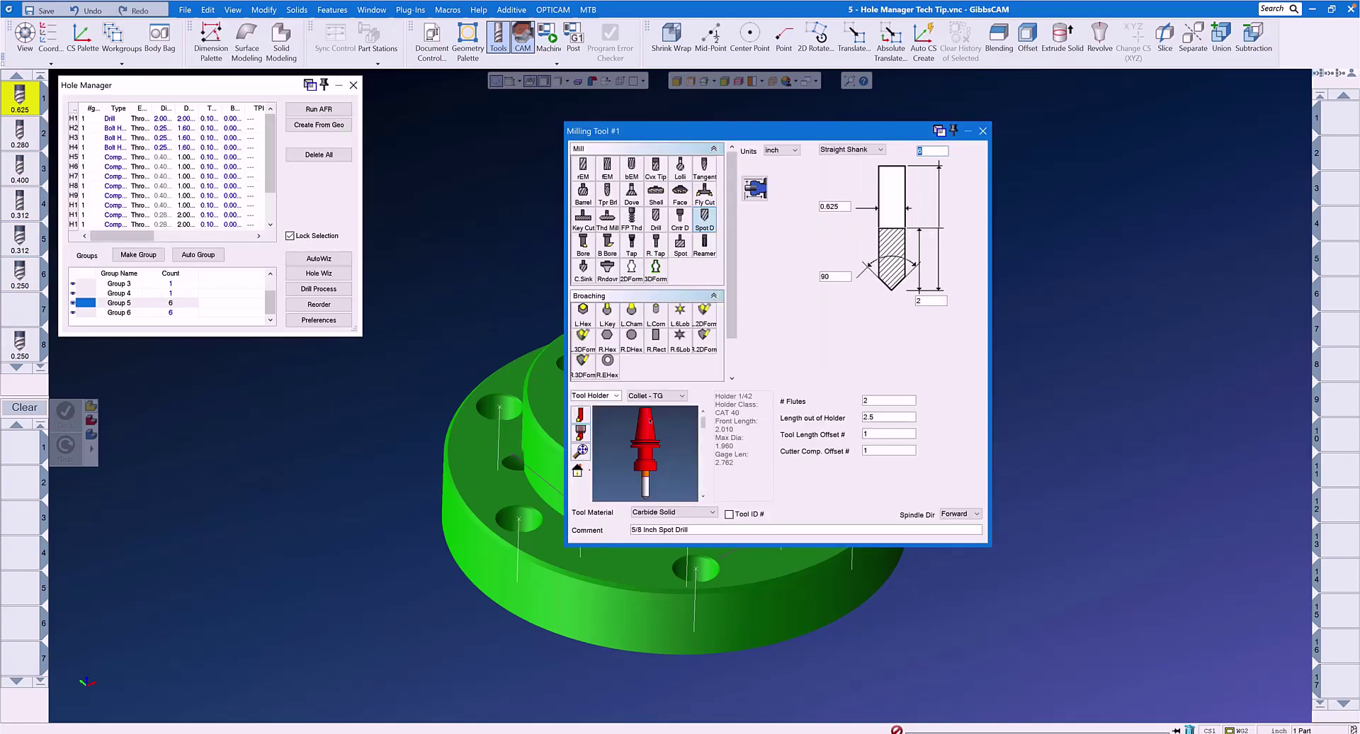
pyautogui.click(982, 130)
# - Create a Holes process with the 5/8 inch spot drill and calculate its RPM and feed for medium carbon cast alloy steel
pyautogui.moveTo(22, 99); pyautogui.dragTo(19, 448)
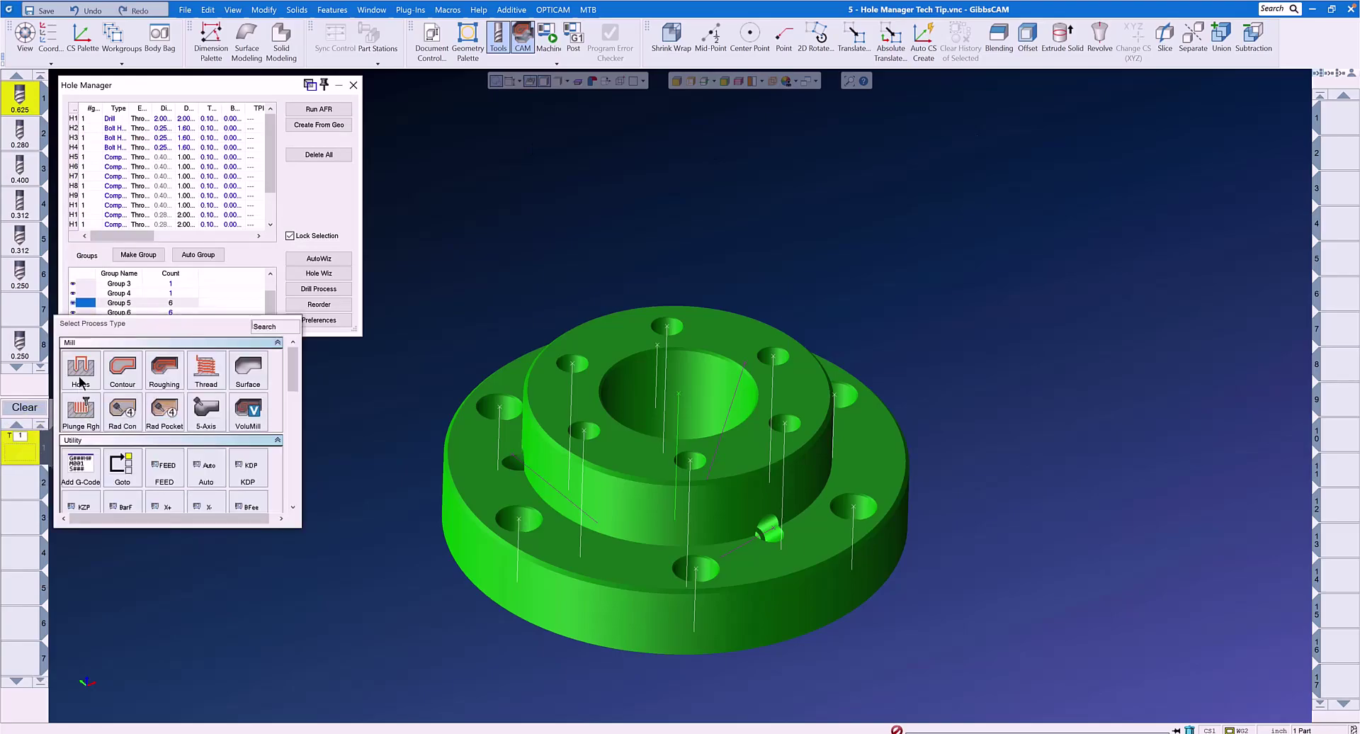
pyautogui.click(81, 369)
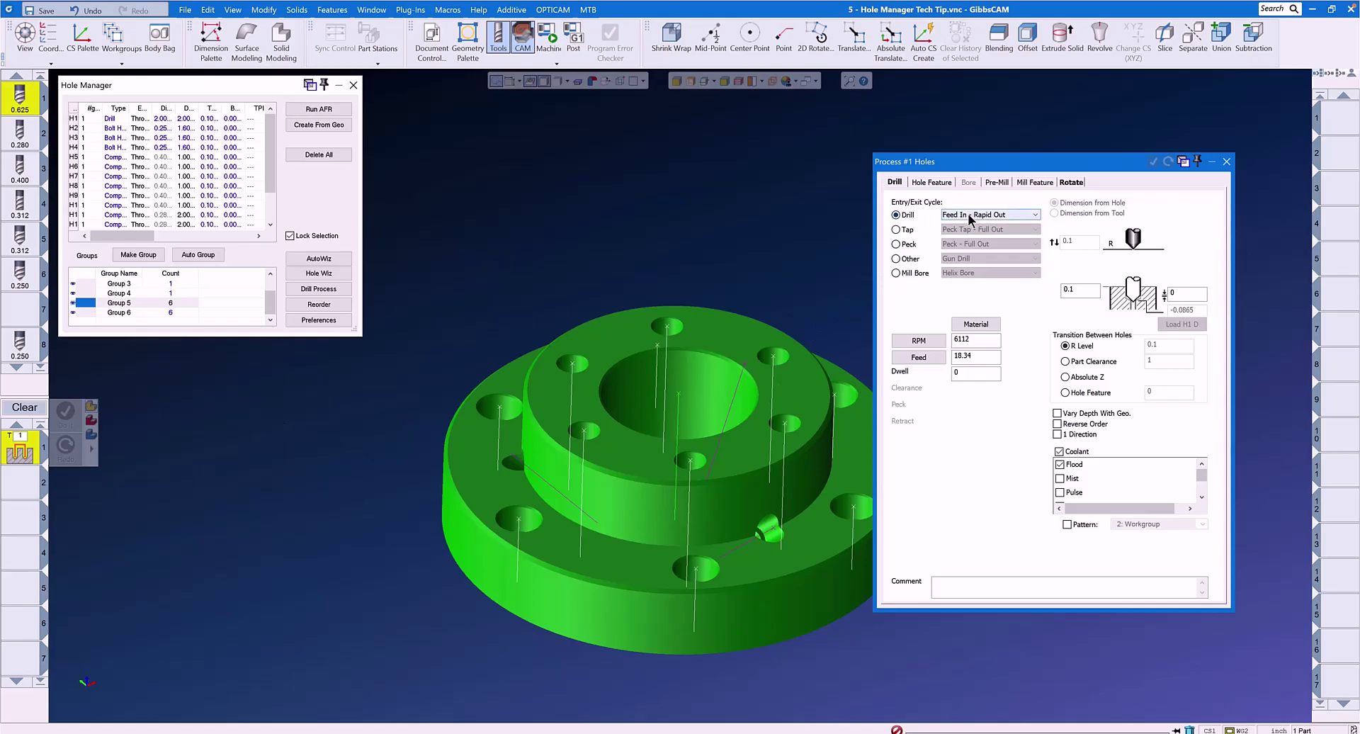
pyautogui.click(977, 325)
pyautogui.click(762, 534)
pyautogui.click(754, 553)
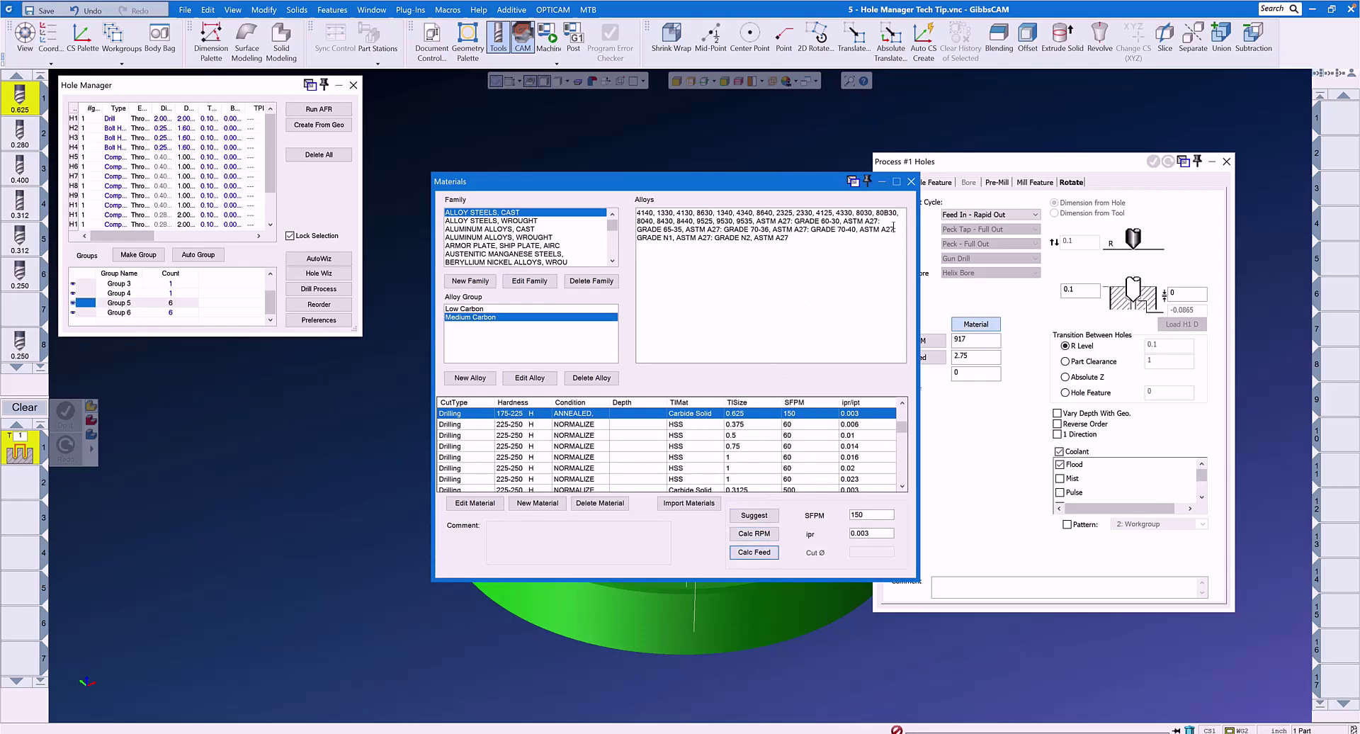
pyautogui.click(911, 182)
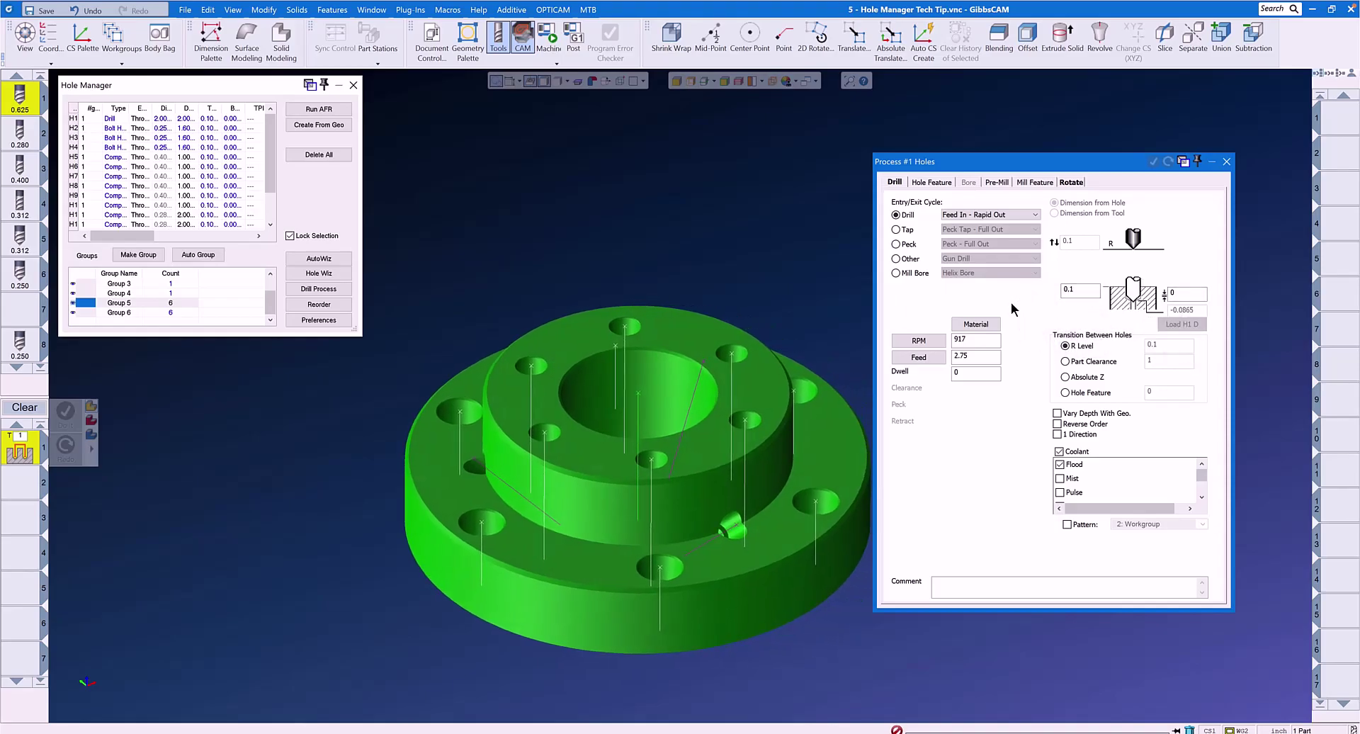
# - Set the process's hole feature parameters: Top Surface Z to Top of Hole, Feature Depth Z to Chamfer, and Mach. CS From Hole Feature
pyautogui.click(930, 183)
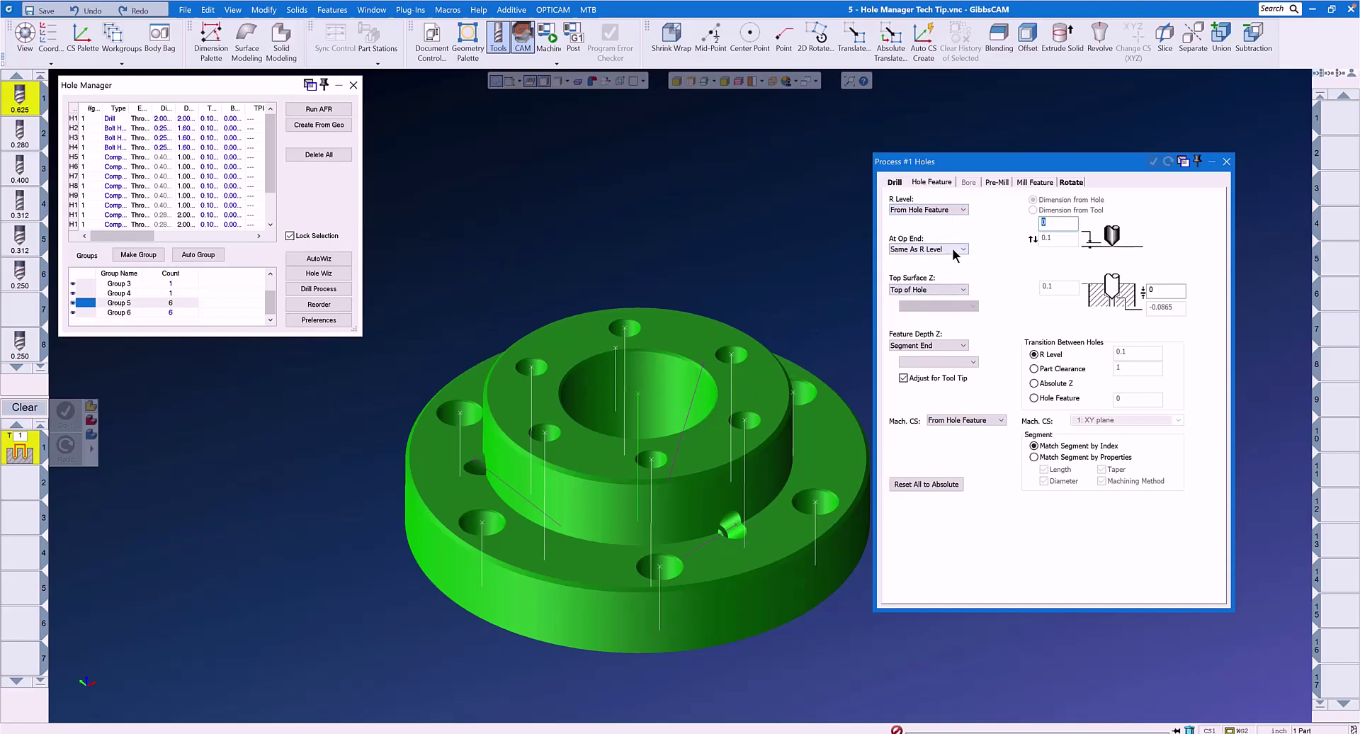
pyautogui.click(964, 291)
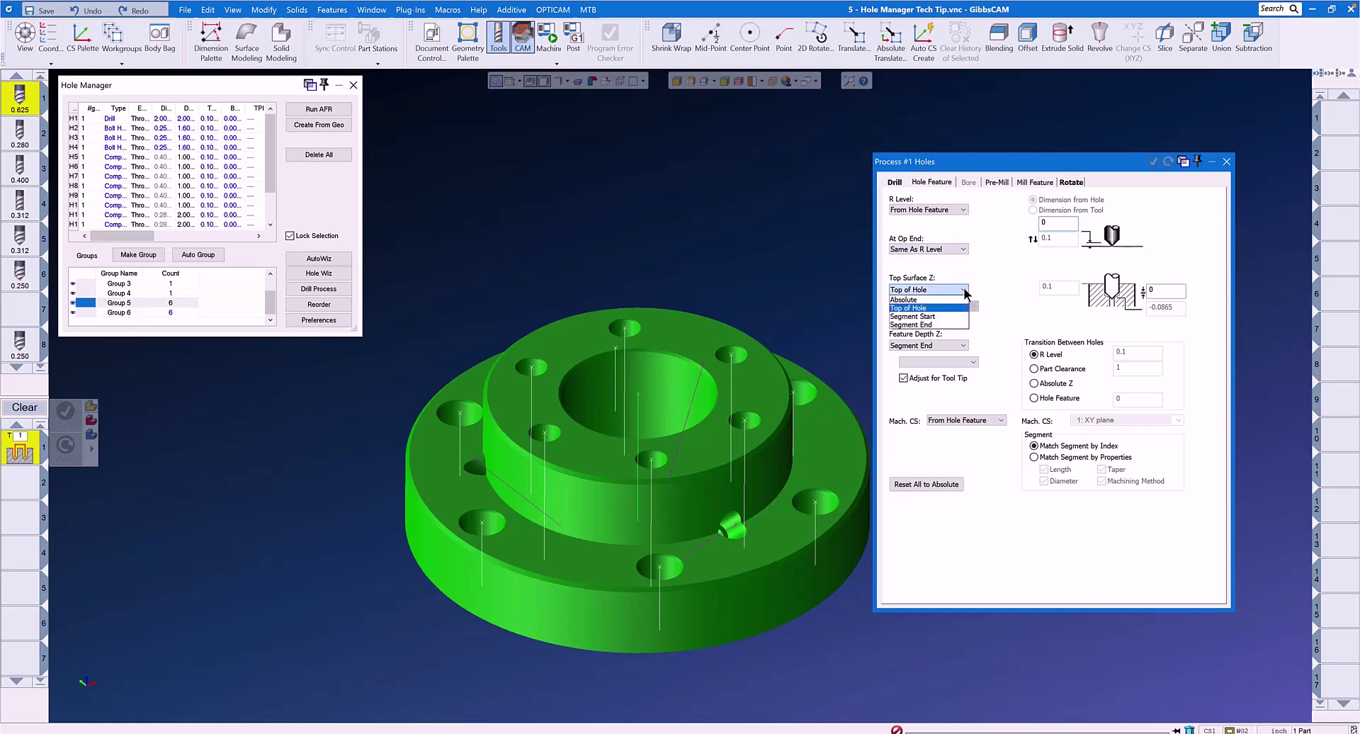
pyautogui.click(932, 308)
pyautogui.click(964, 346)
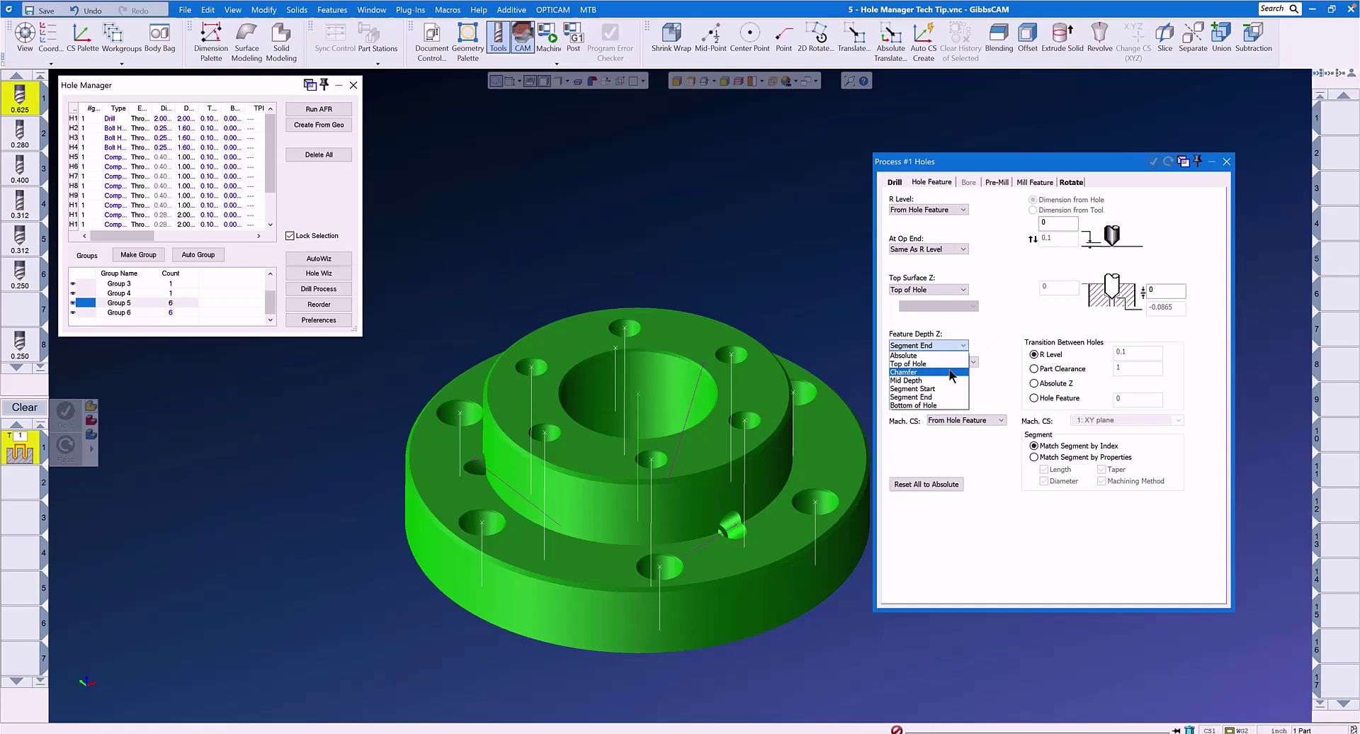
pyautogui.click(951, 373)
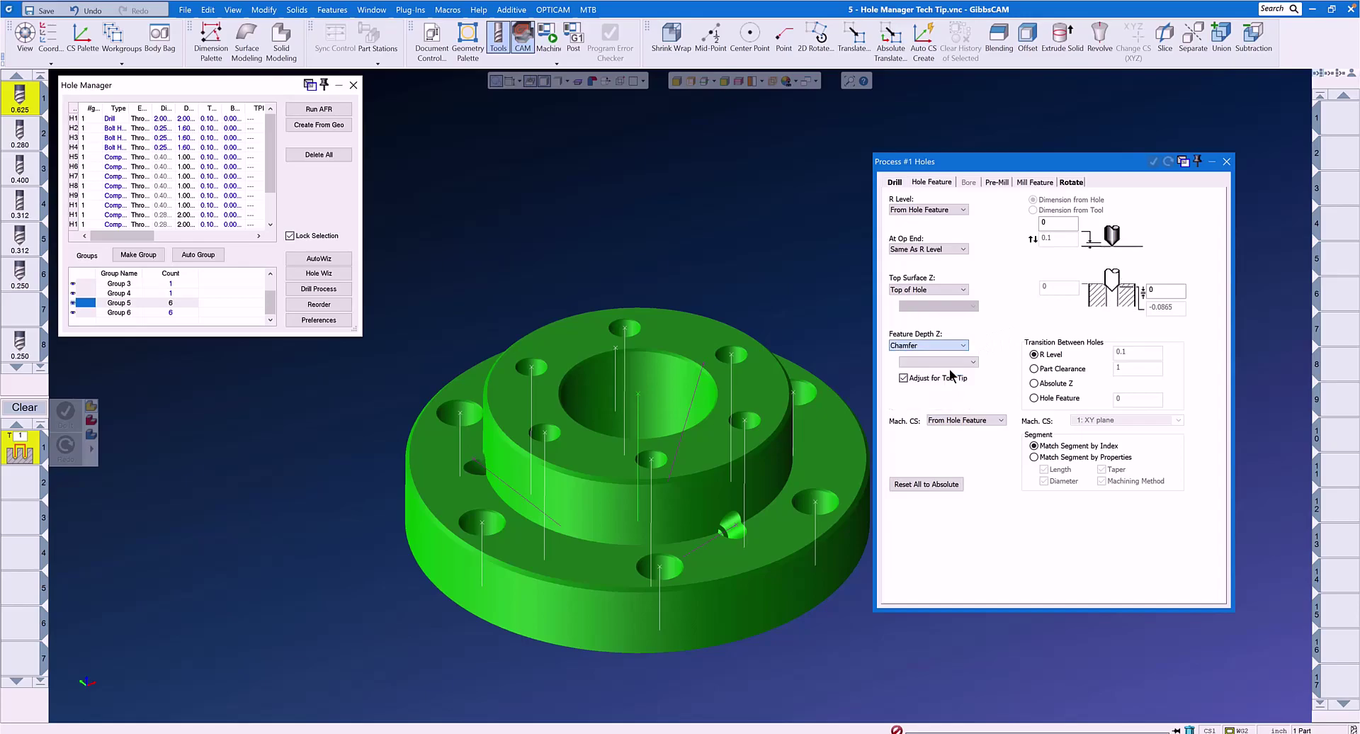
pyautogui.click(904, 379)
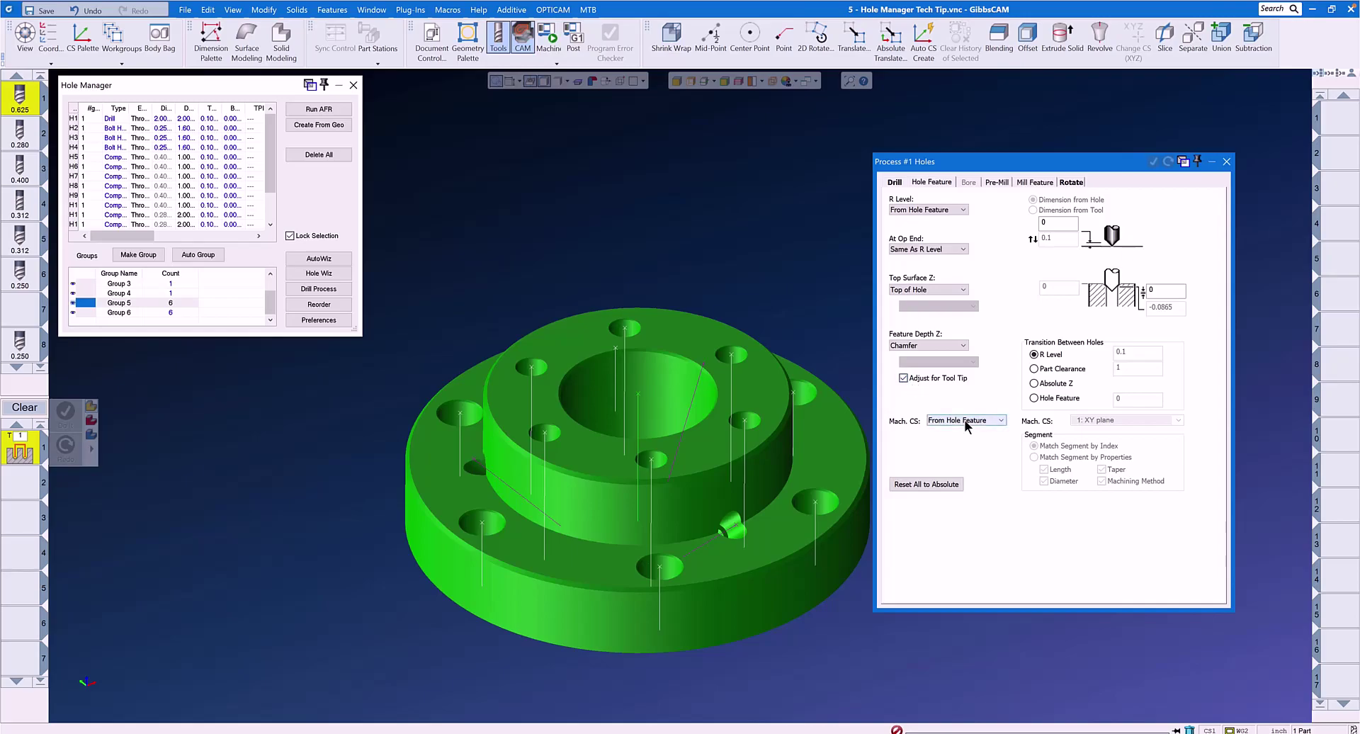
pyautogui.click(964, 421)
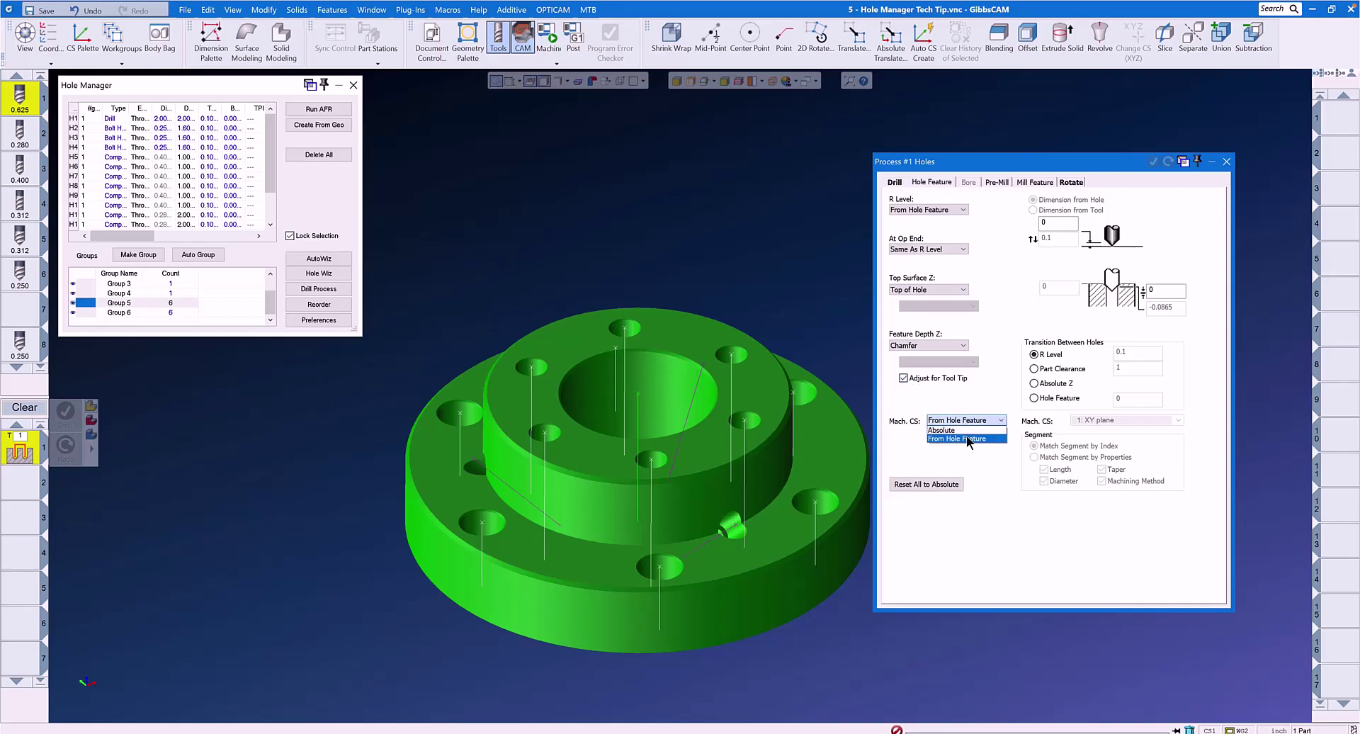
pyautogui.click(968, 439)
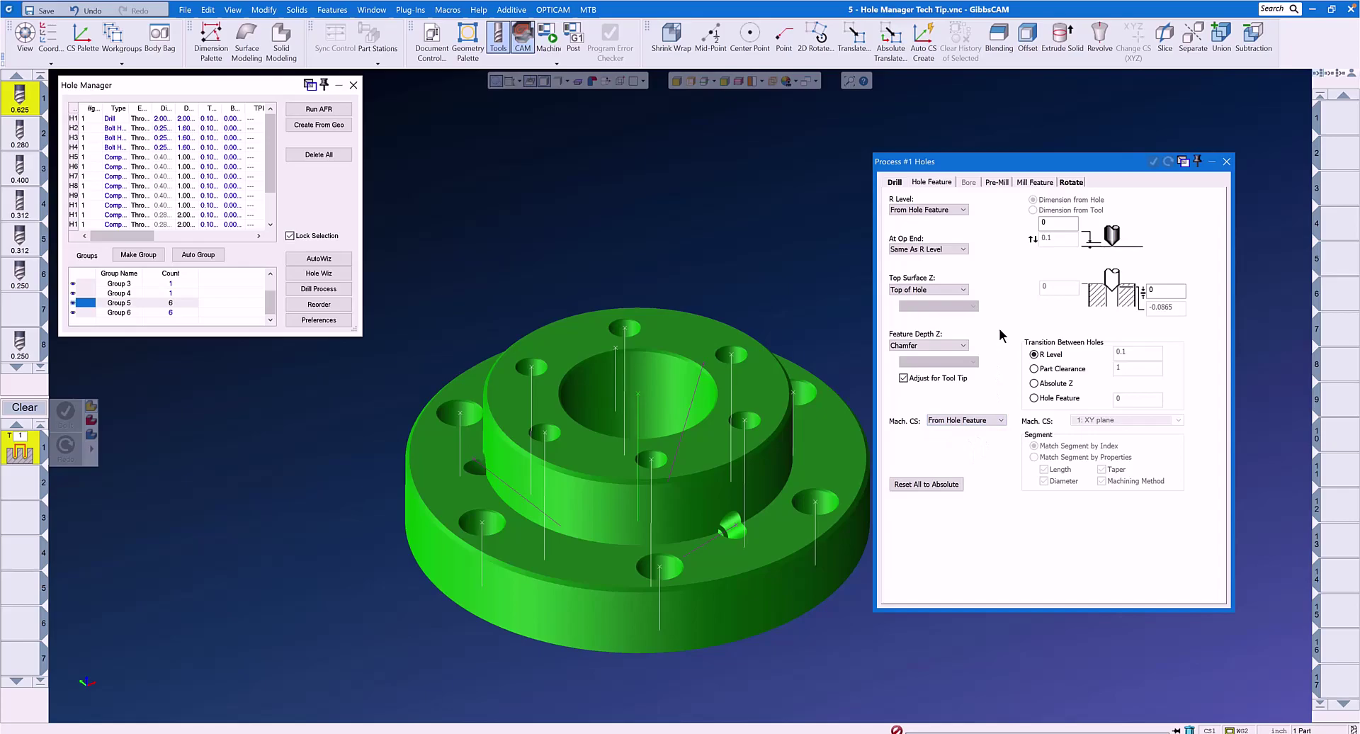
pyautogui.doubleClick(1159, 292)
# - Check the process's rotation settings and generate the spot drilling operation for the Group 5 holes on the lower flange
pyautogui.click(1071, 182)
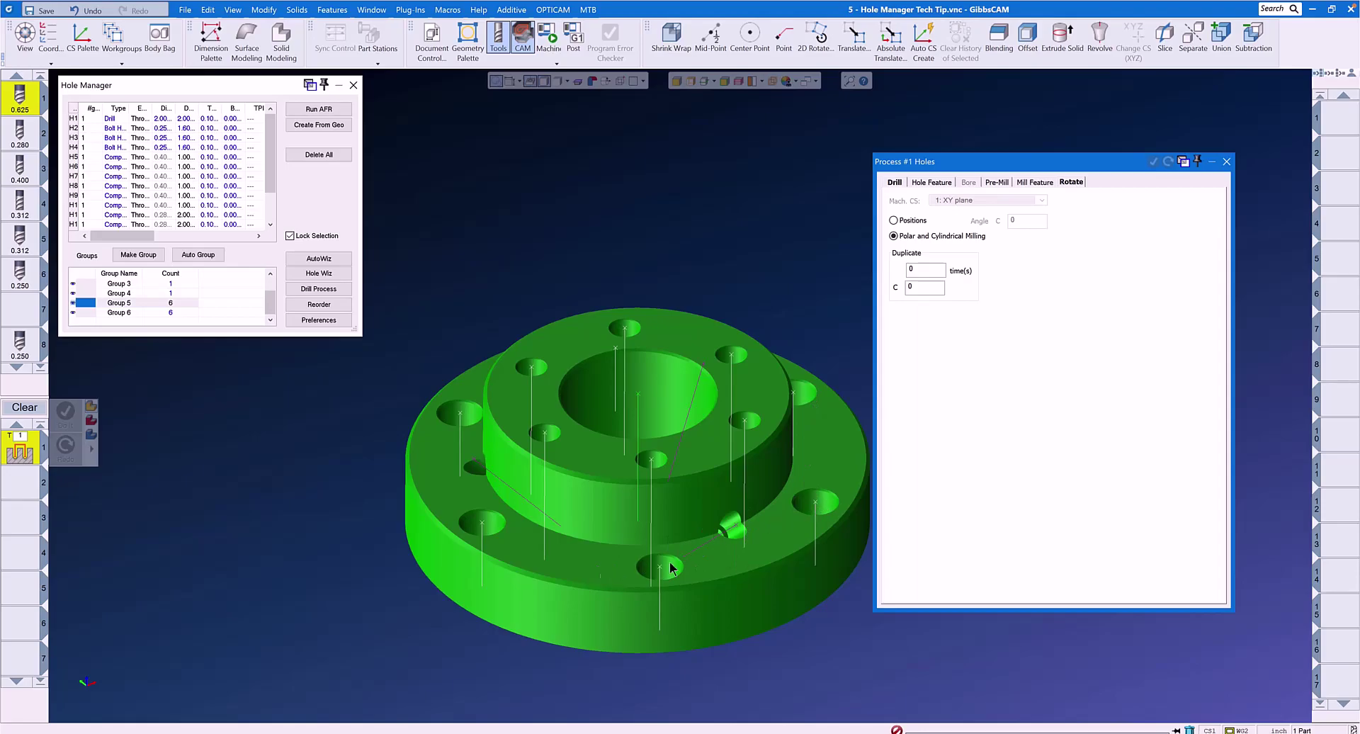
pyautogui.click(143, 301)
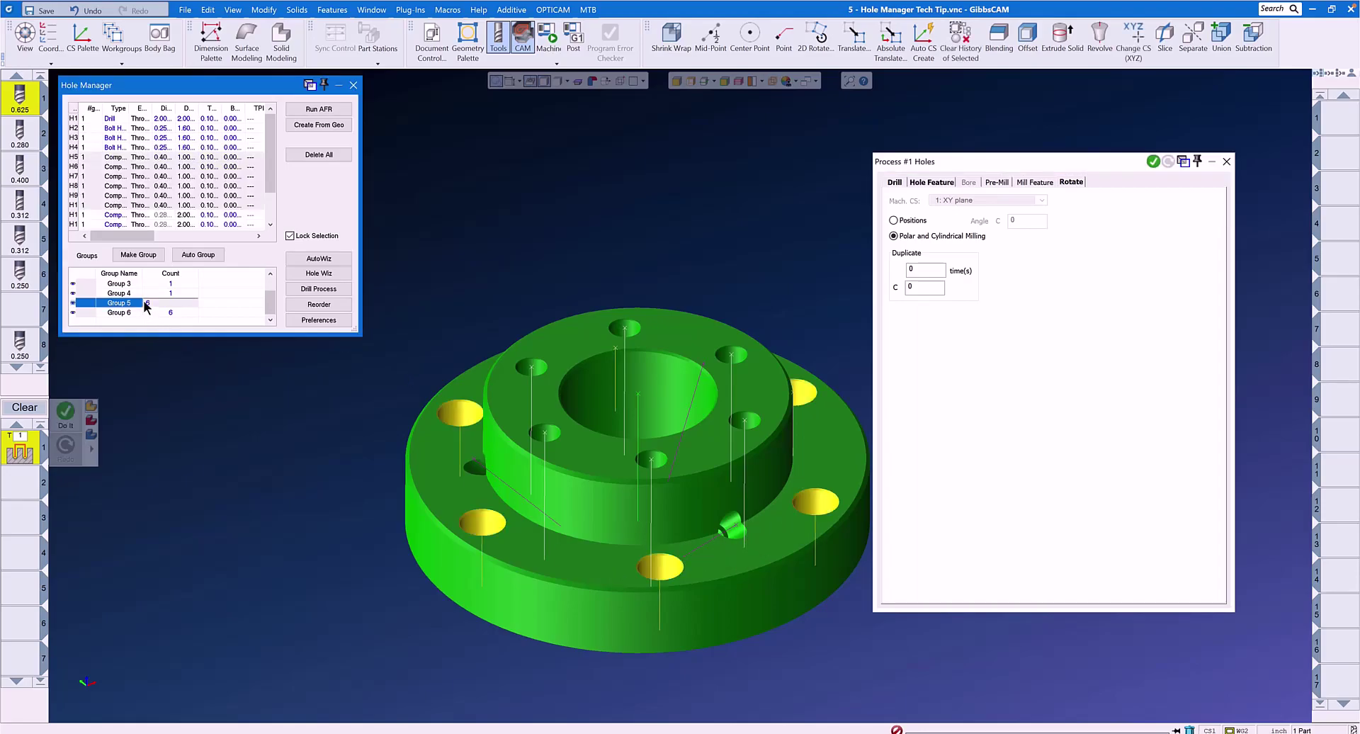
pyautogui.click(1152, 162)
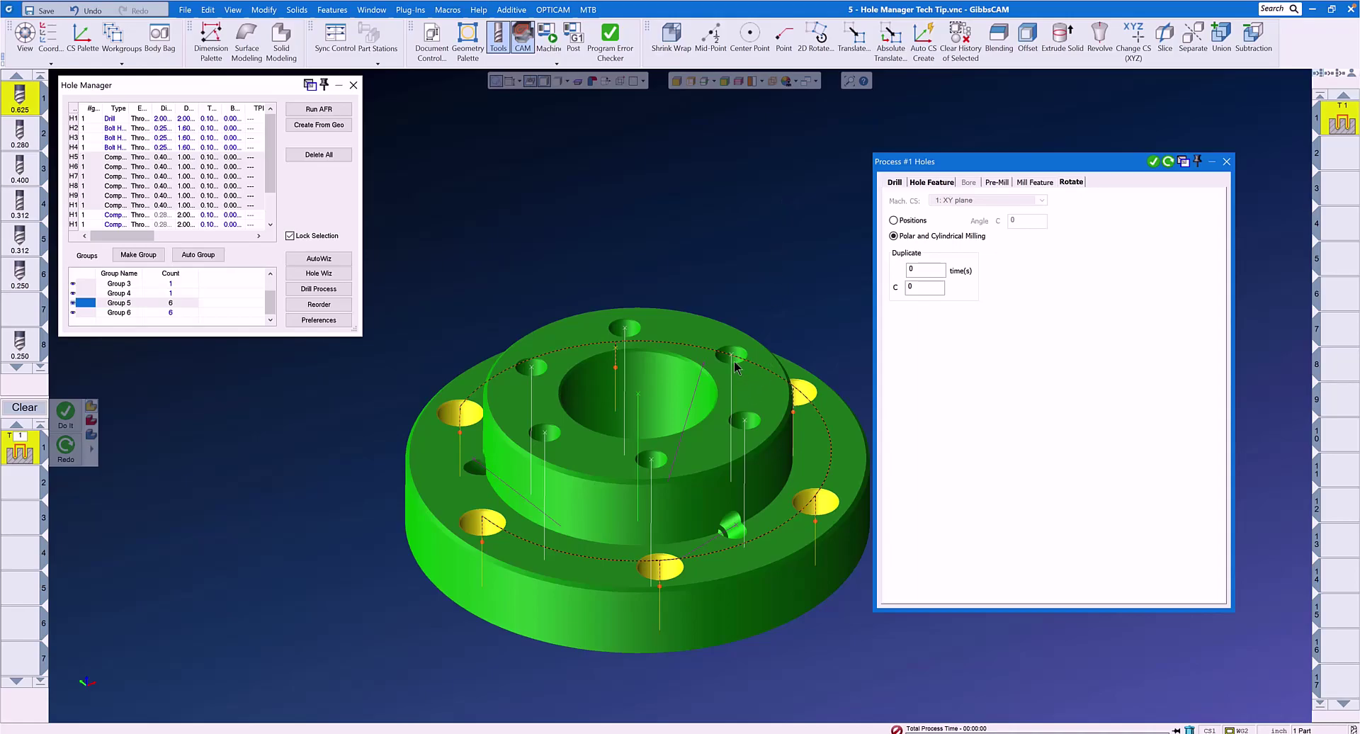
# - Generate a second spot drilling operation for the Group 6 holes on the raised hub, and close the process
pyautogui.click(121, 312)
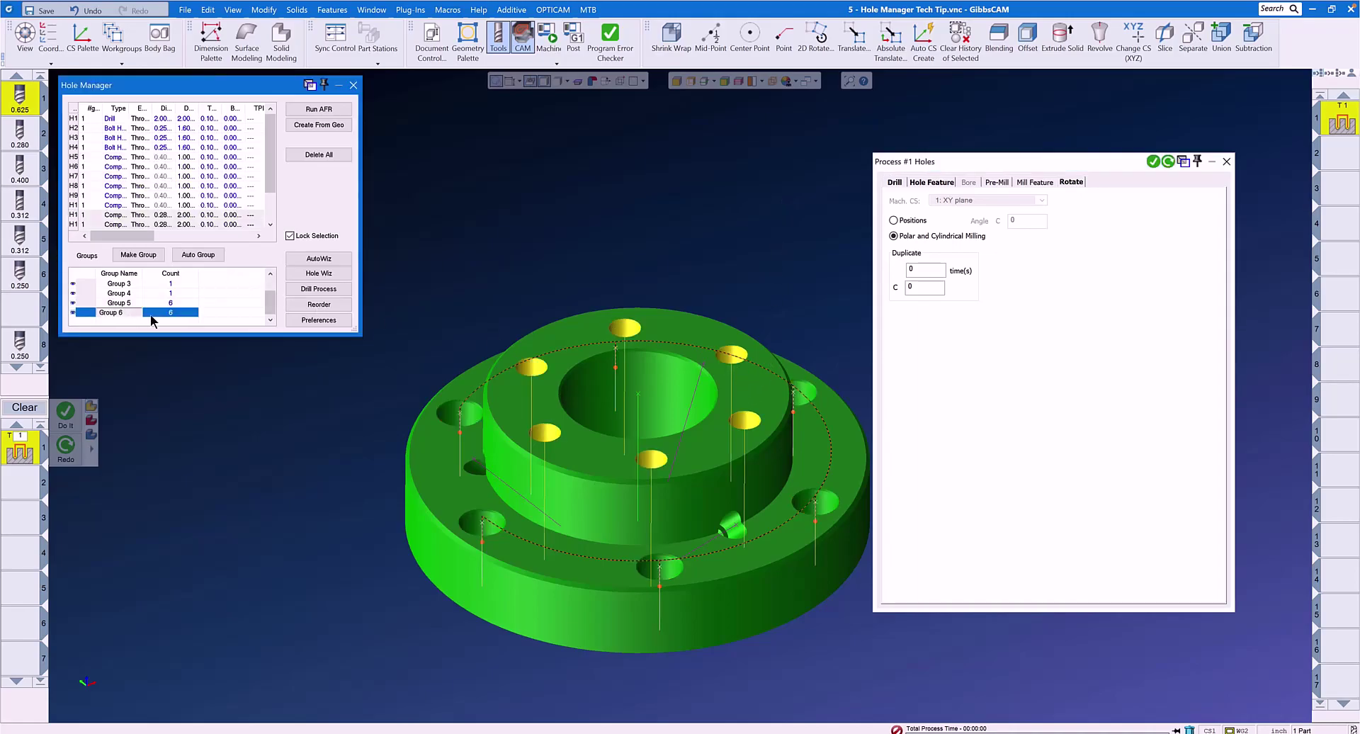
pyautogui.click(942, 182)
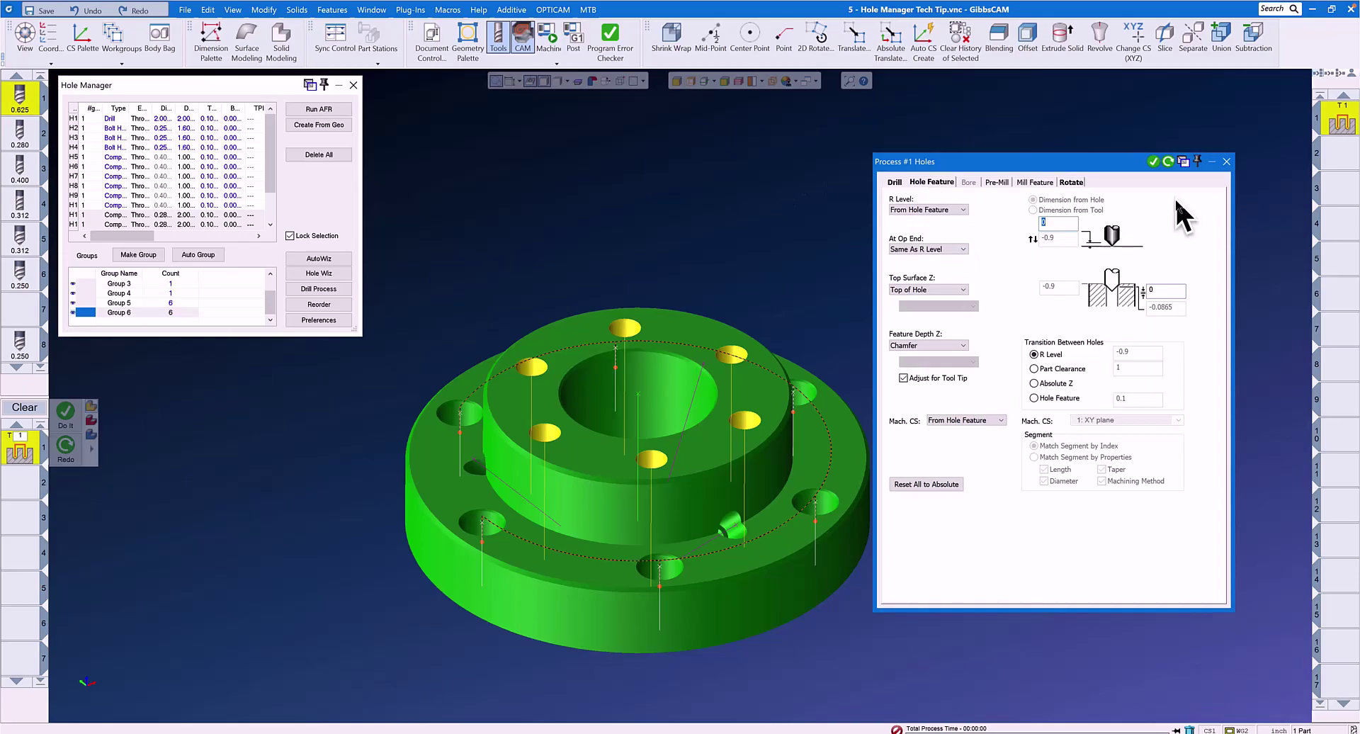
pyautogui.click(1152, 162)
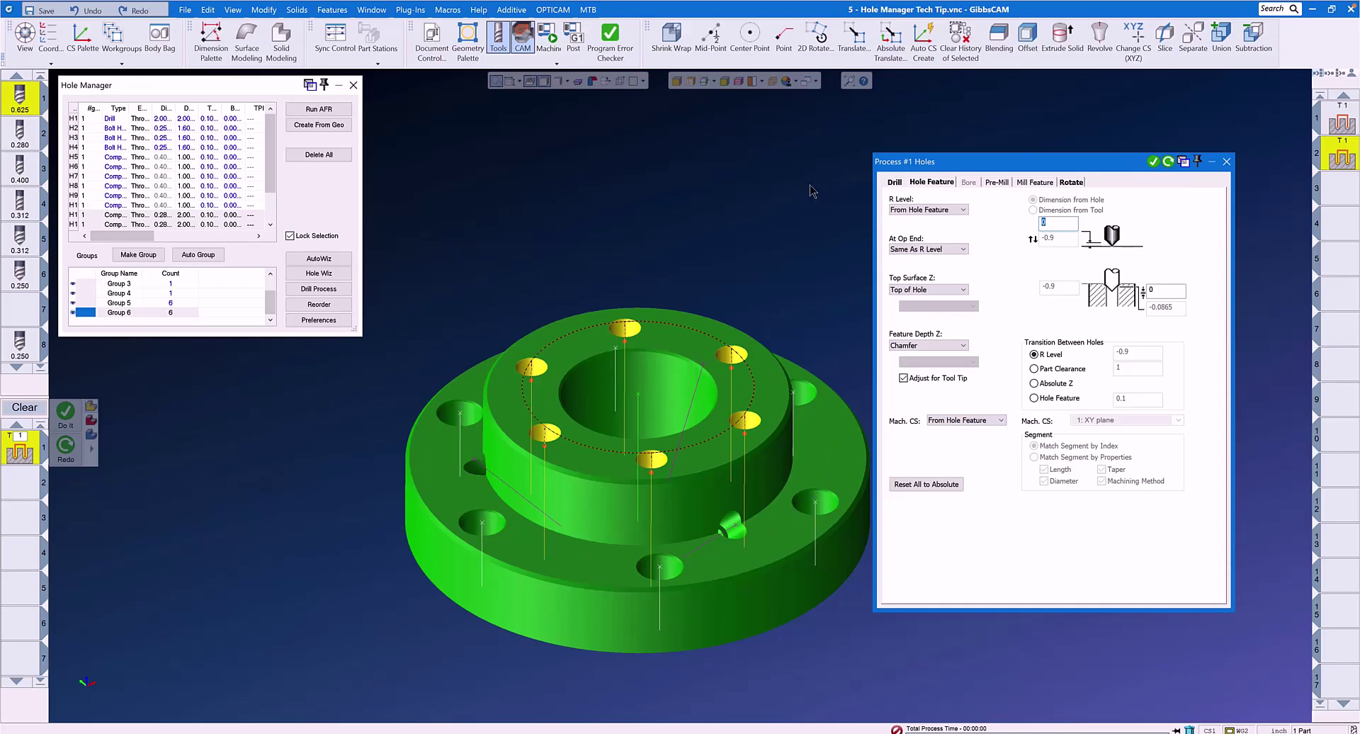
pyautogui.click(1226, 161)
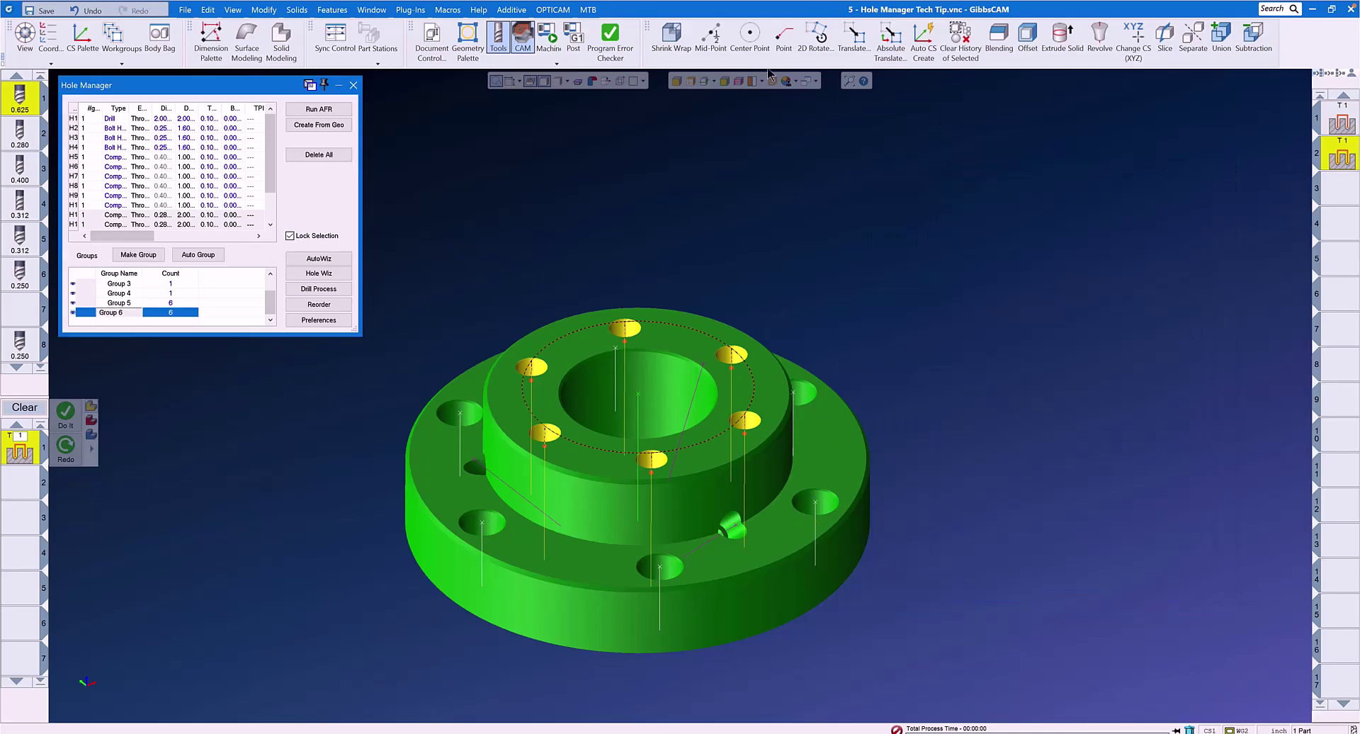
# - Run the machine simulation of both spot drilling operations up close on the part, and close it
pyautogui.click(548, 35)
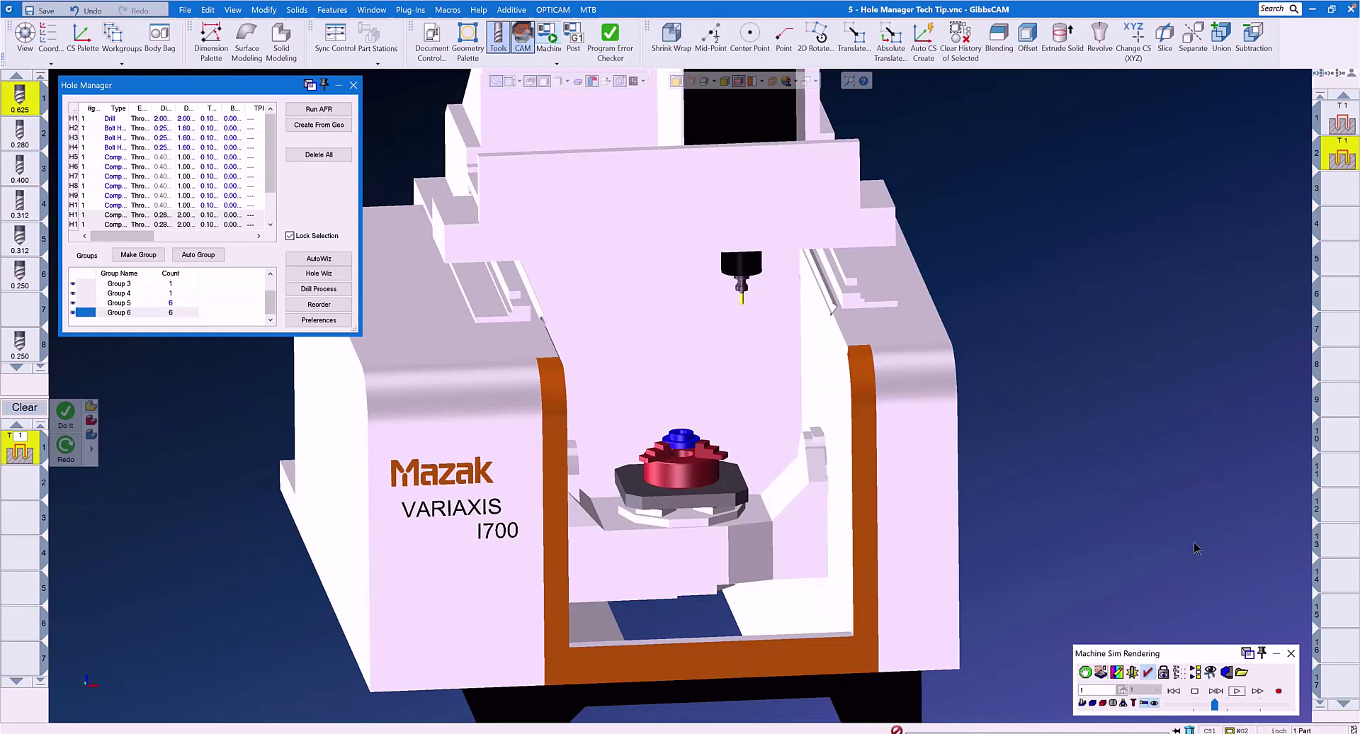
pyautogui.click(1234, 690)
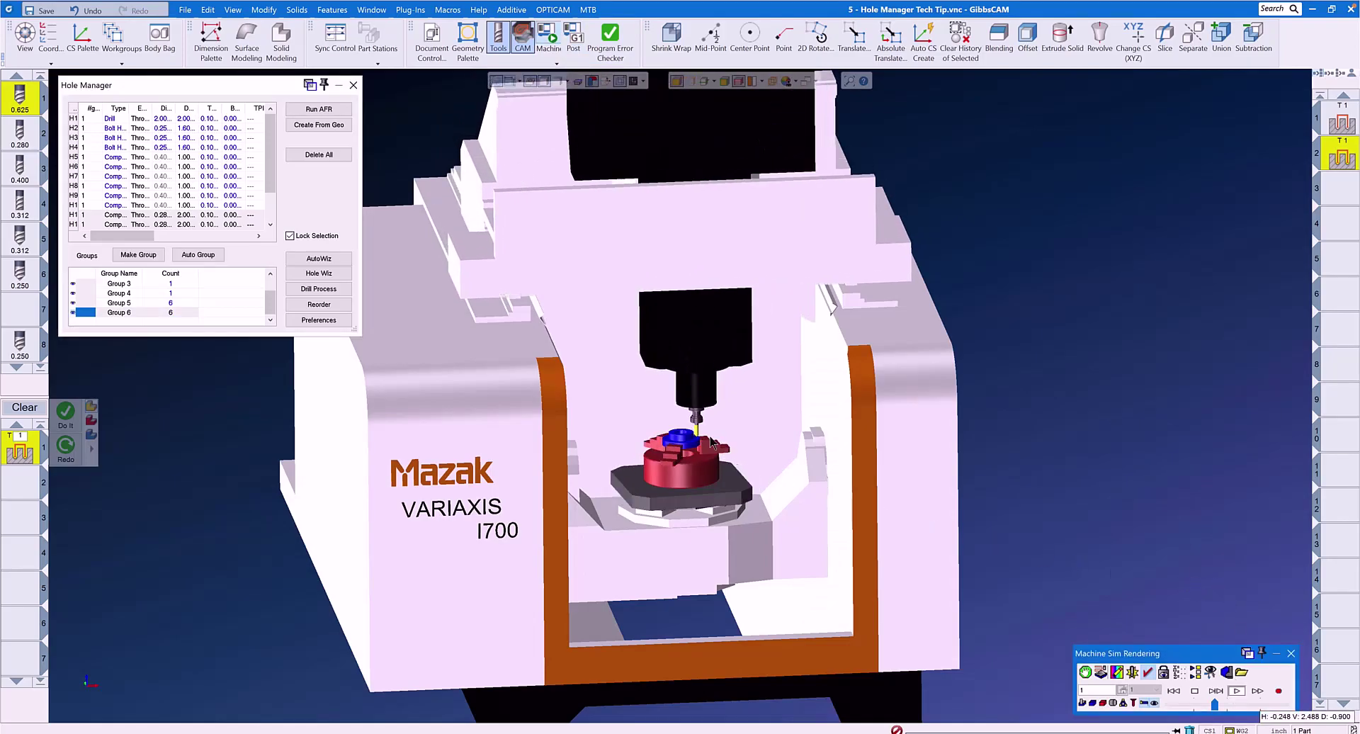
pyautogui.scroll(4, 693, 445)
pyautogui.scroll(3, 694, 445)
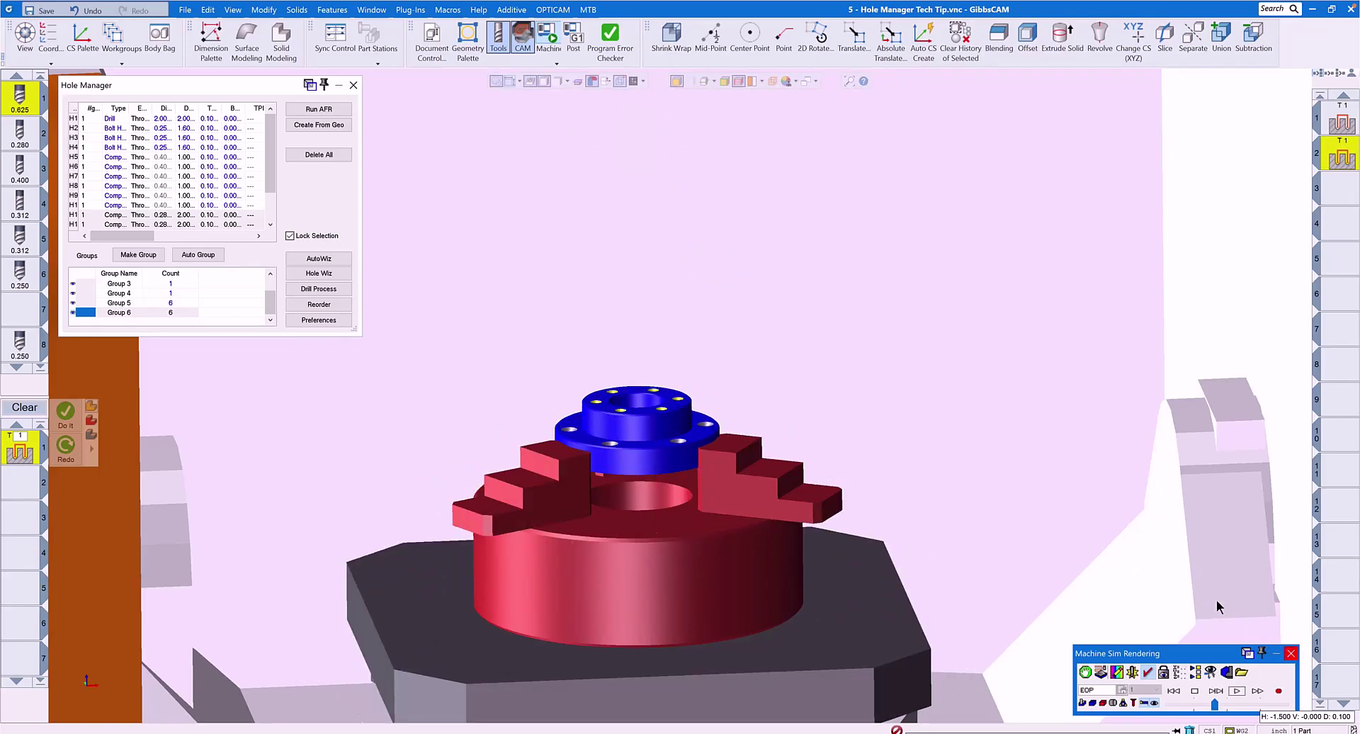
pyautogui.click(1290, 653)
# - Sort the holes of the first spot drilling operation by Closest Hole next and redo the operation
pyautogui.click(1343, 124)
pyautogui.doubleClick(1344, 124)
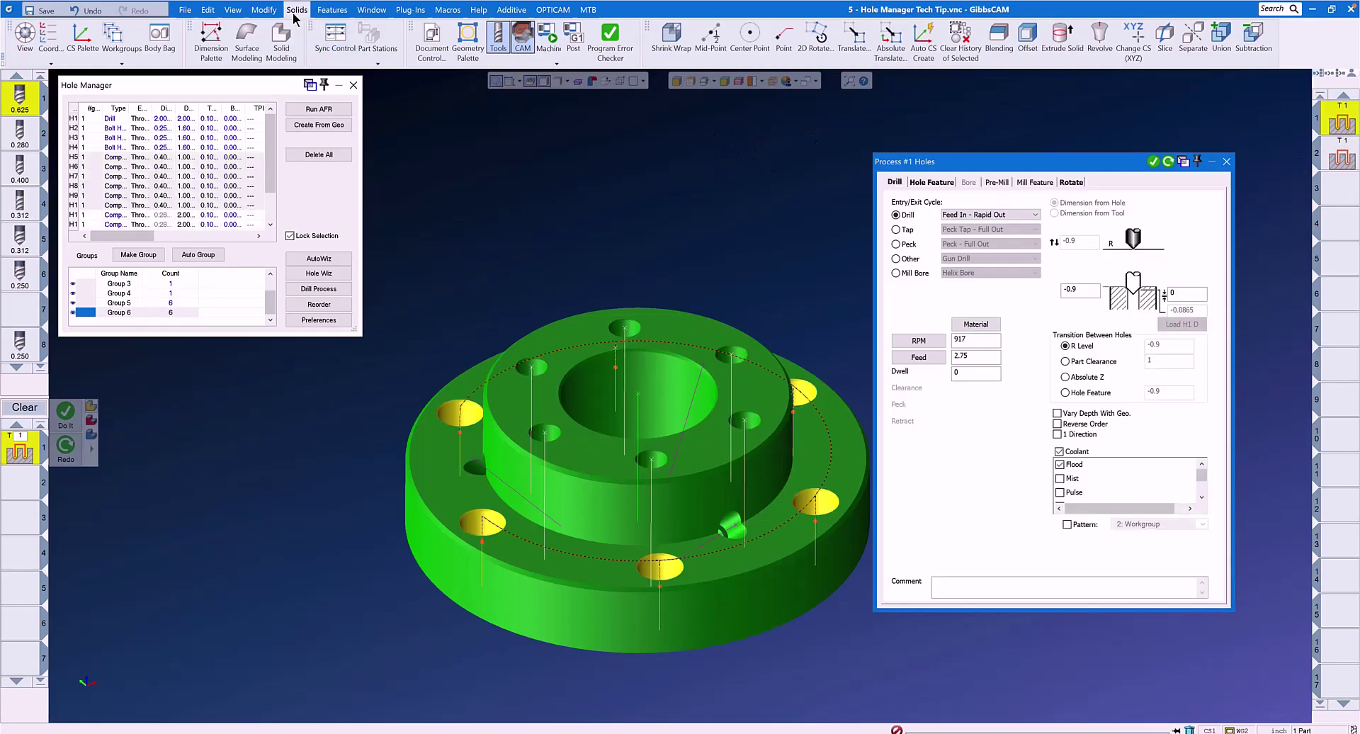
pyautogui.click(263, 10)
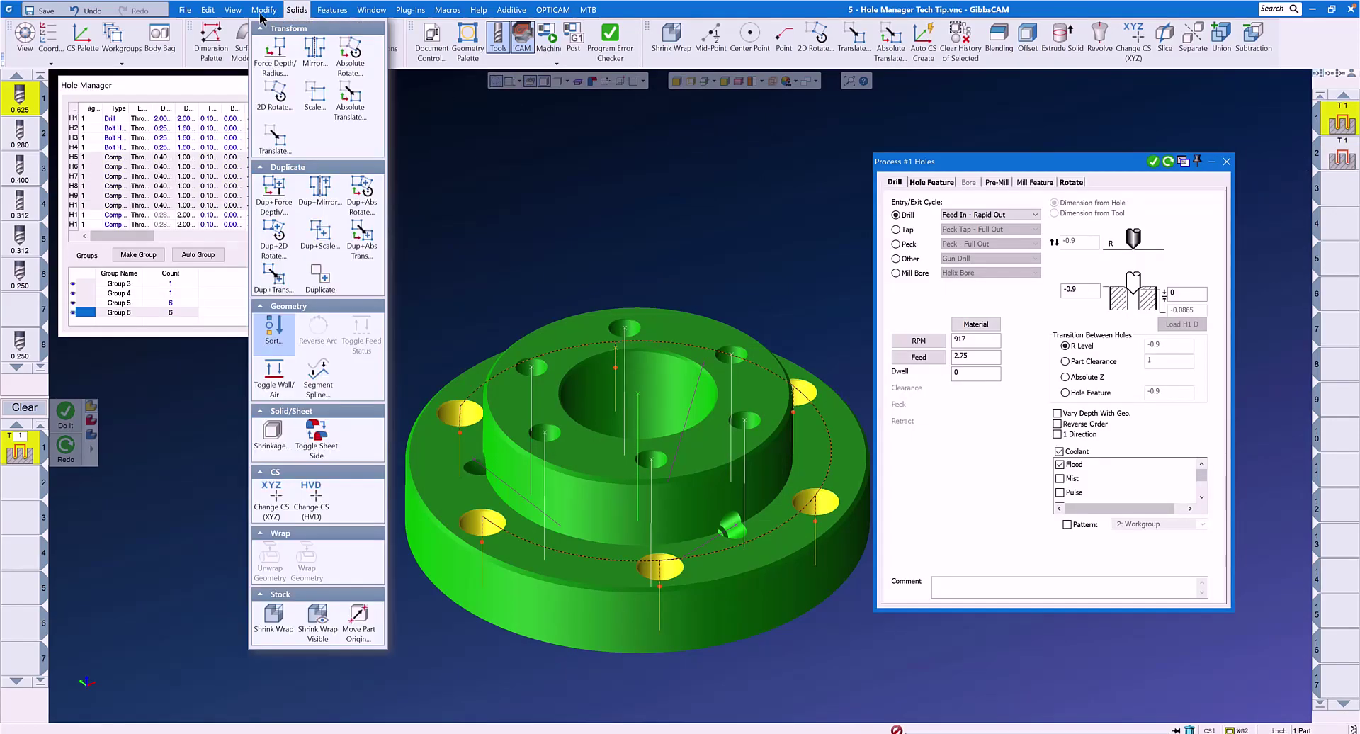
pyautogui.click(268, 328)
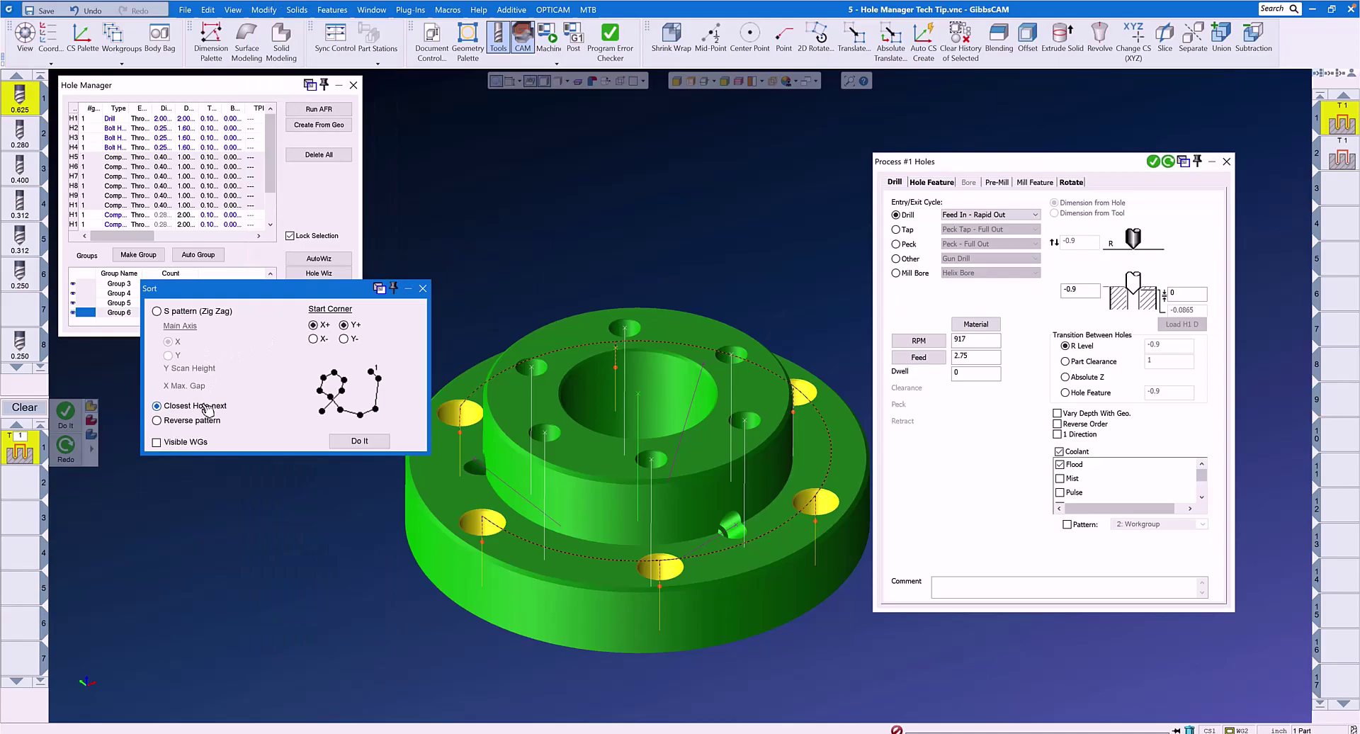
pyautogui.click(356, 441)
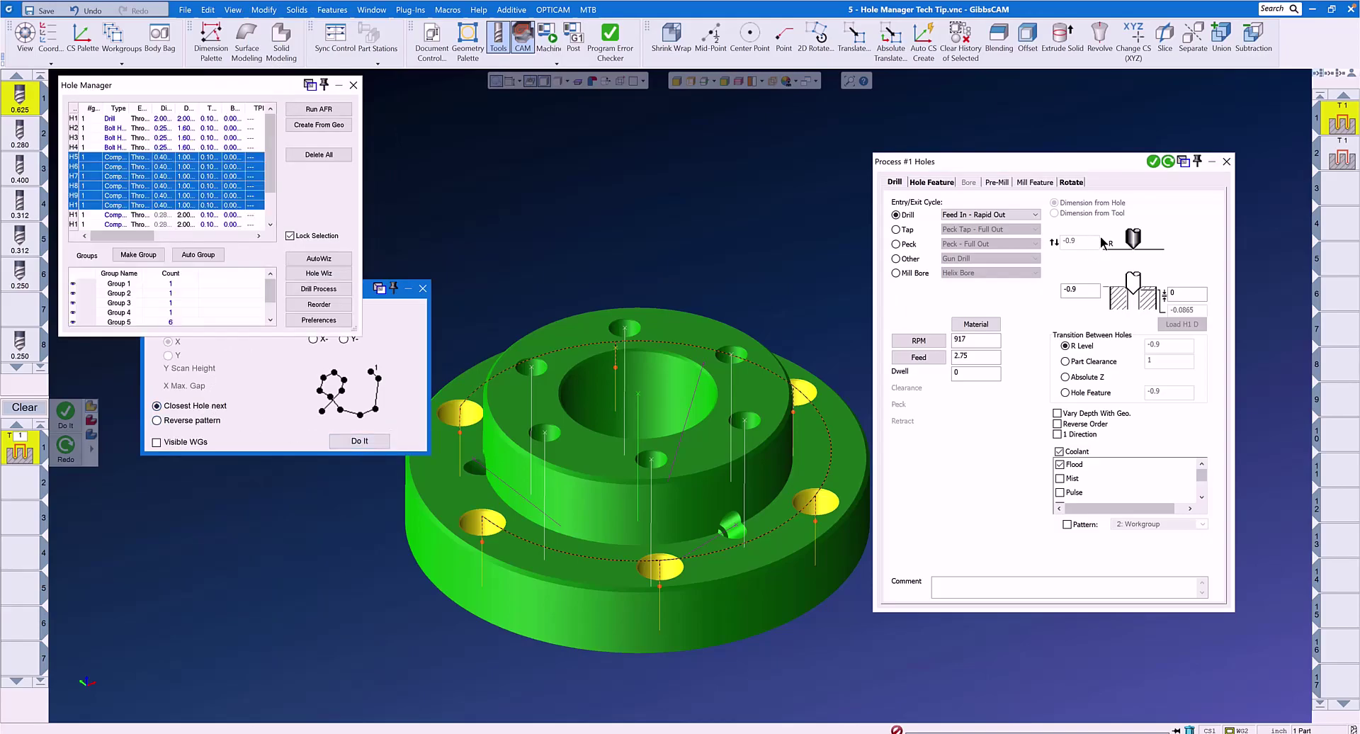
pyautogui.click(1184, 155)
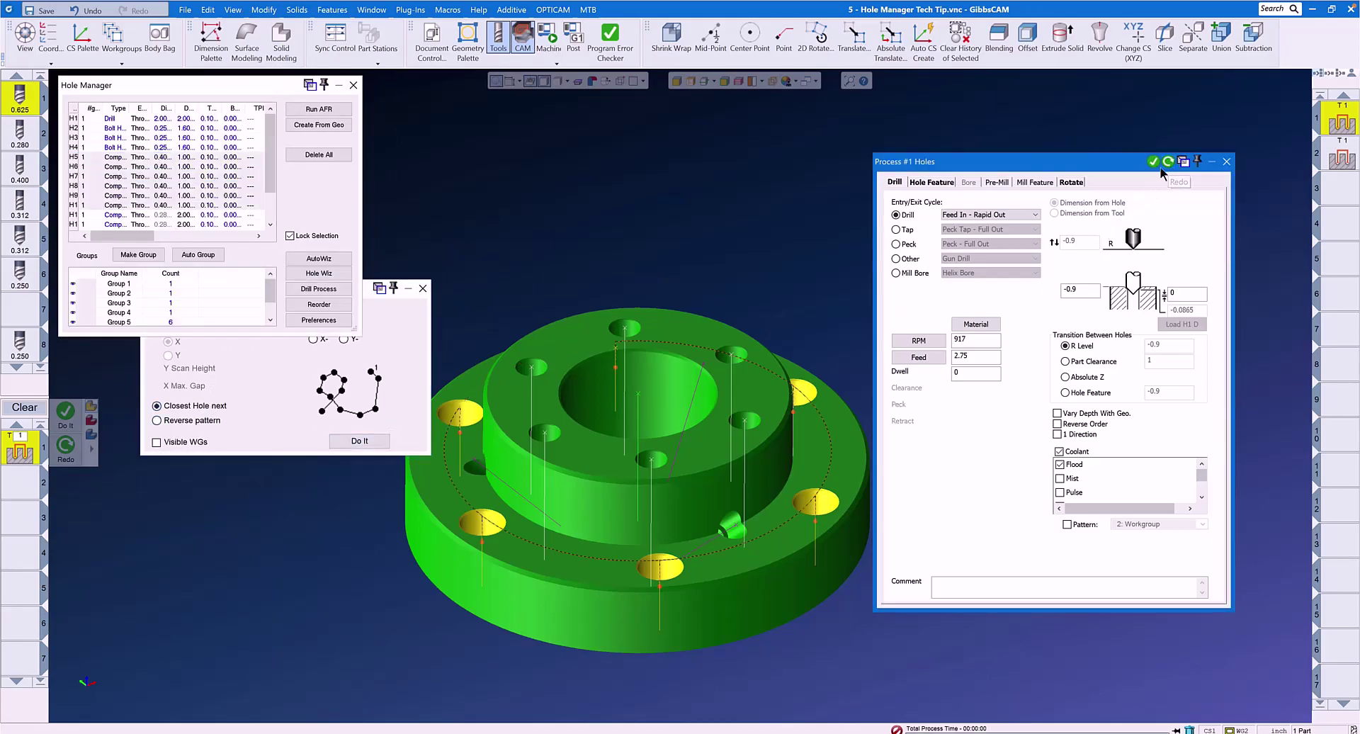
# - Sort the second spot drilling operation's holes by Closest Hole next, redo it, and close the process and sort settings
pyautogui.click(1341, 159)
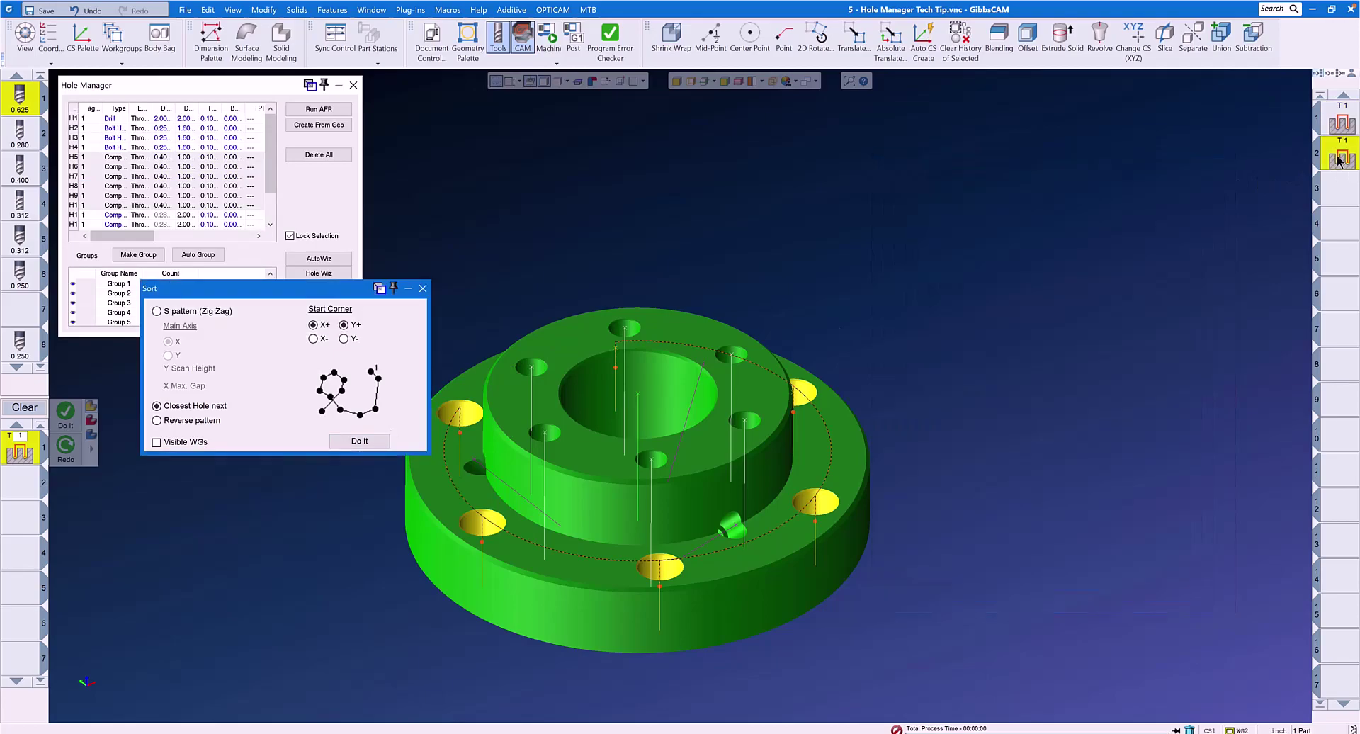
pyautogui.click(358, 440)
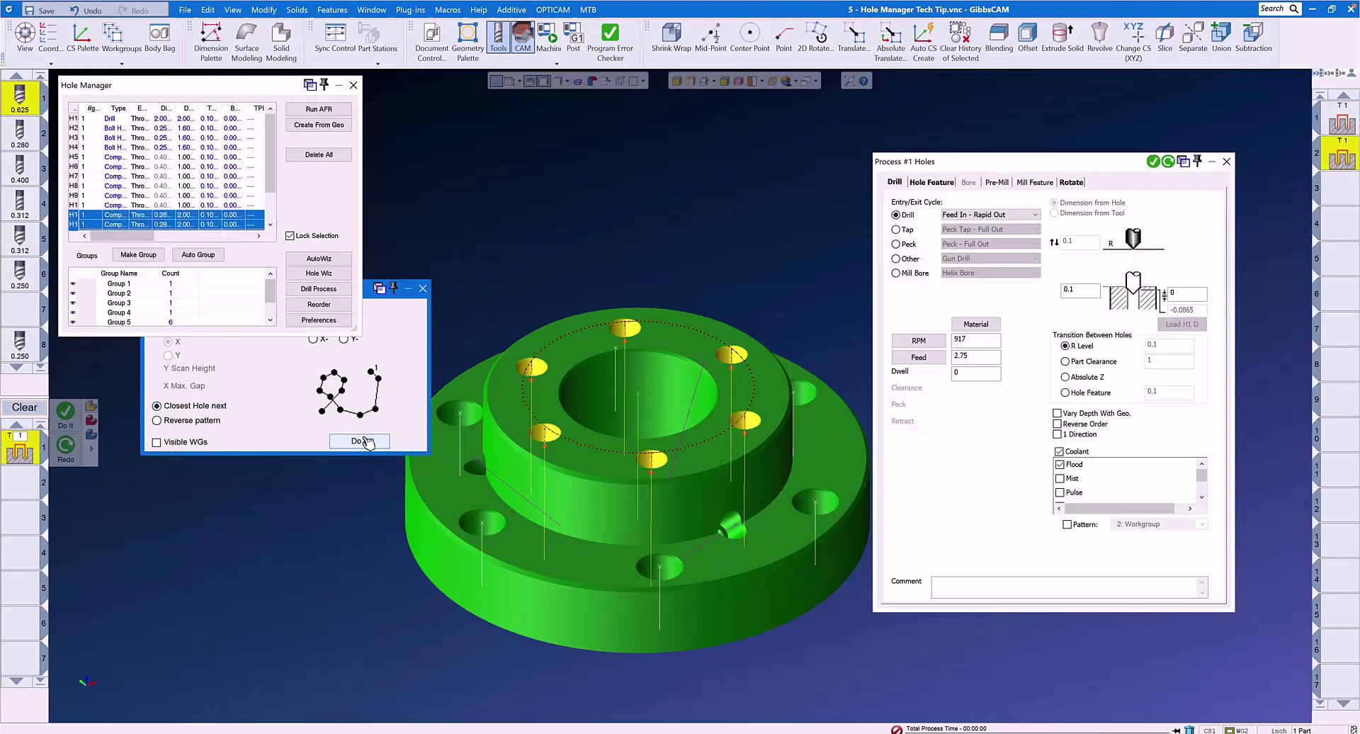
pyautogui.click(1168, 162)
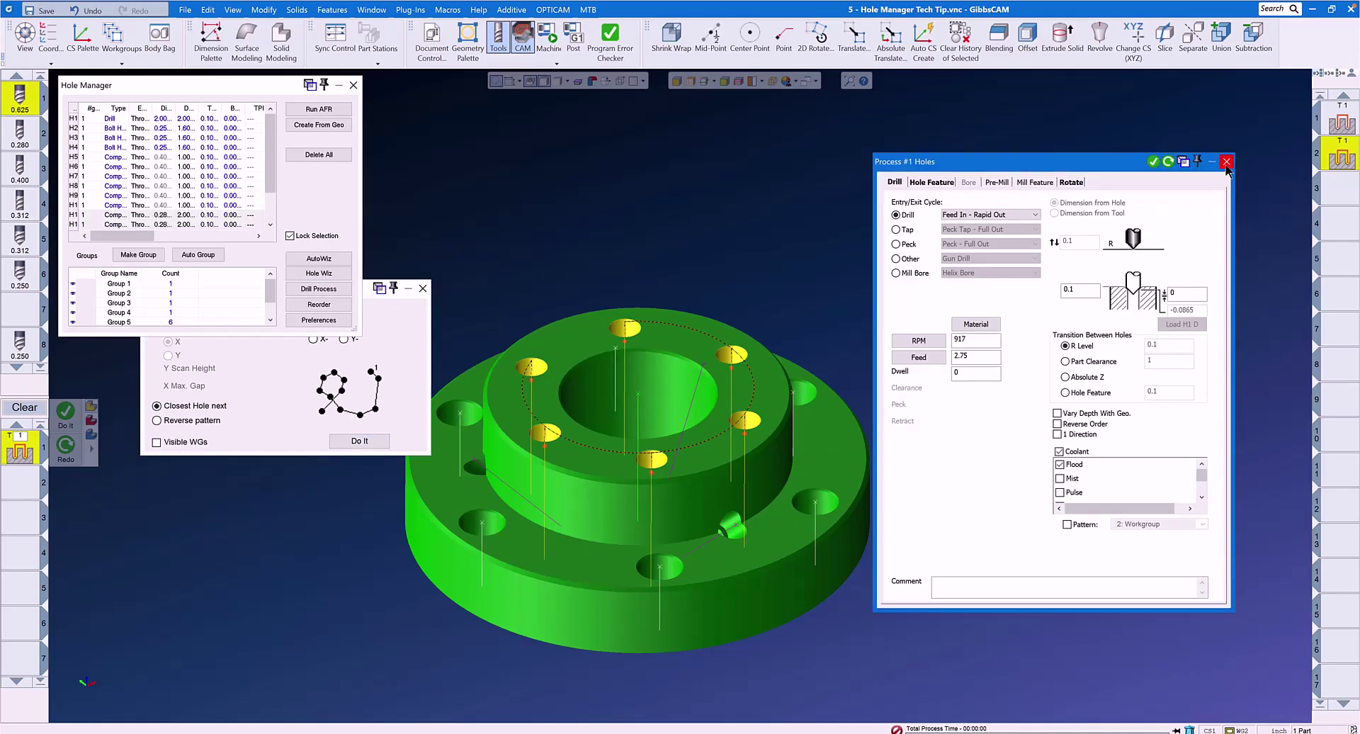
pyautogui.click(1226, 161)
pyautogui.click(423, 288)
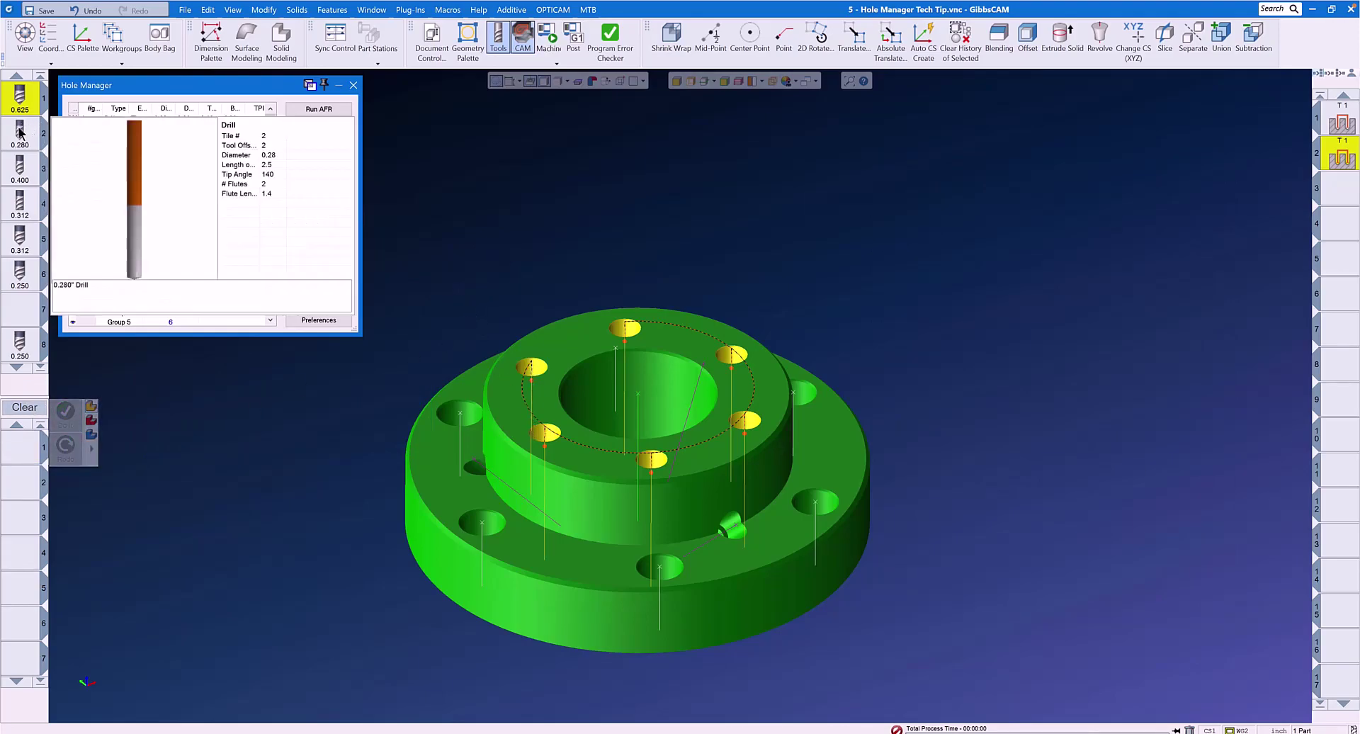
# - Create a Holes process with the 0.280 inch drill, using the Peck - Full Out cycle and RPM and feed calculated from the material
pyautogui.click(20, 130)
pyautogui.click(21, 446)
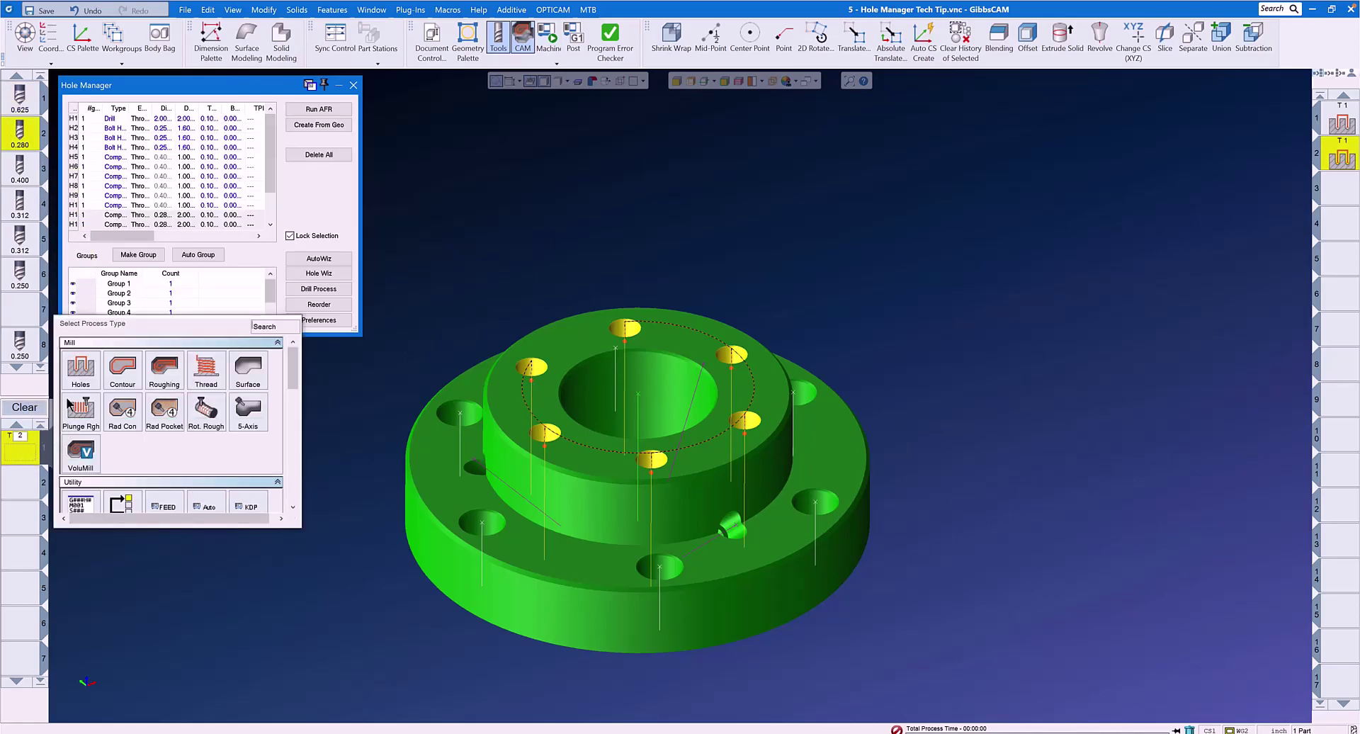
pyautogui.click(81, 372)
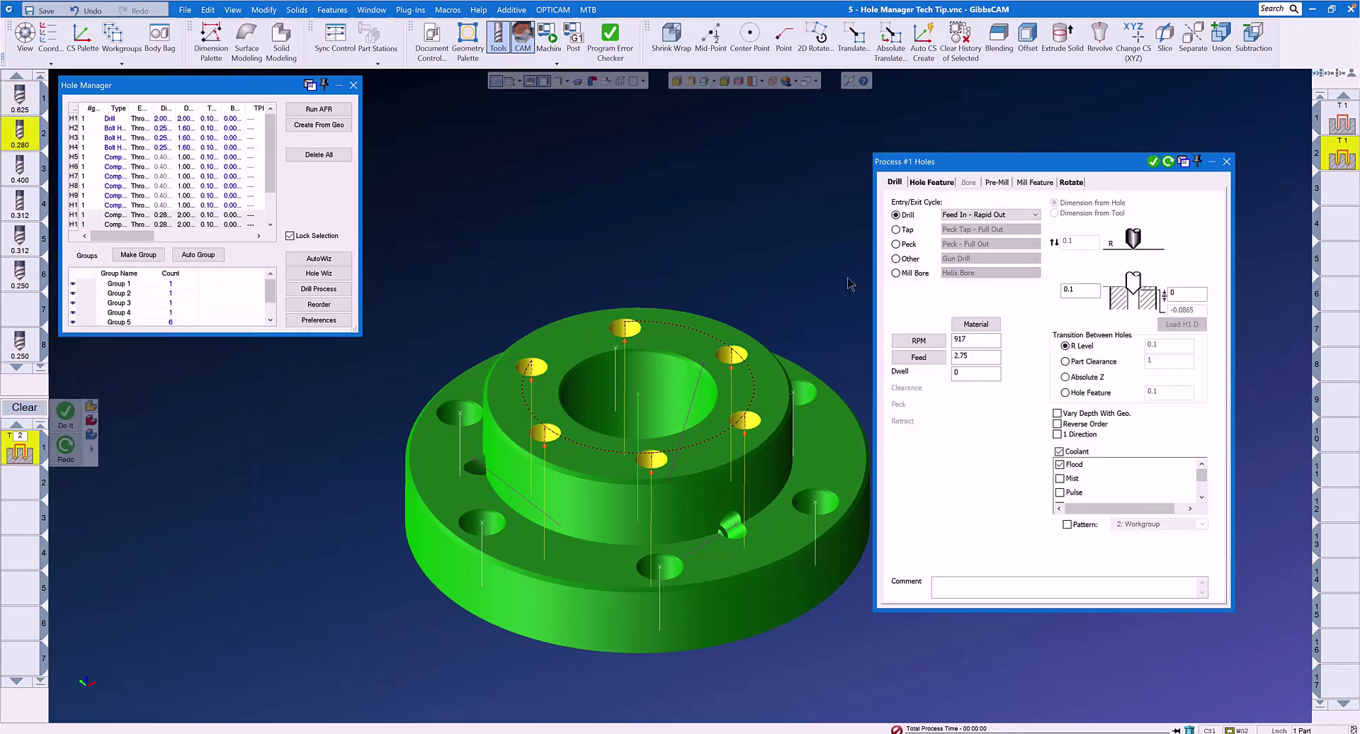
pyautogui.click(896, 244)
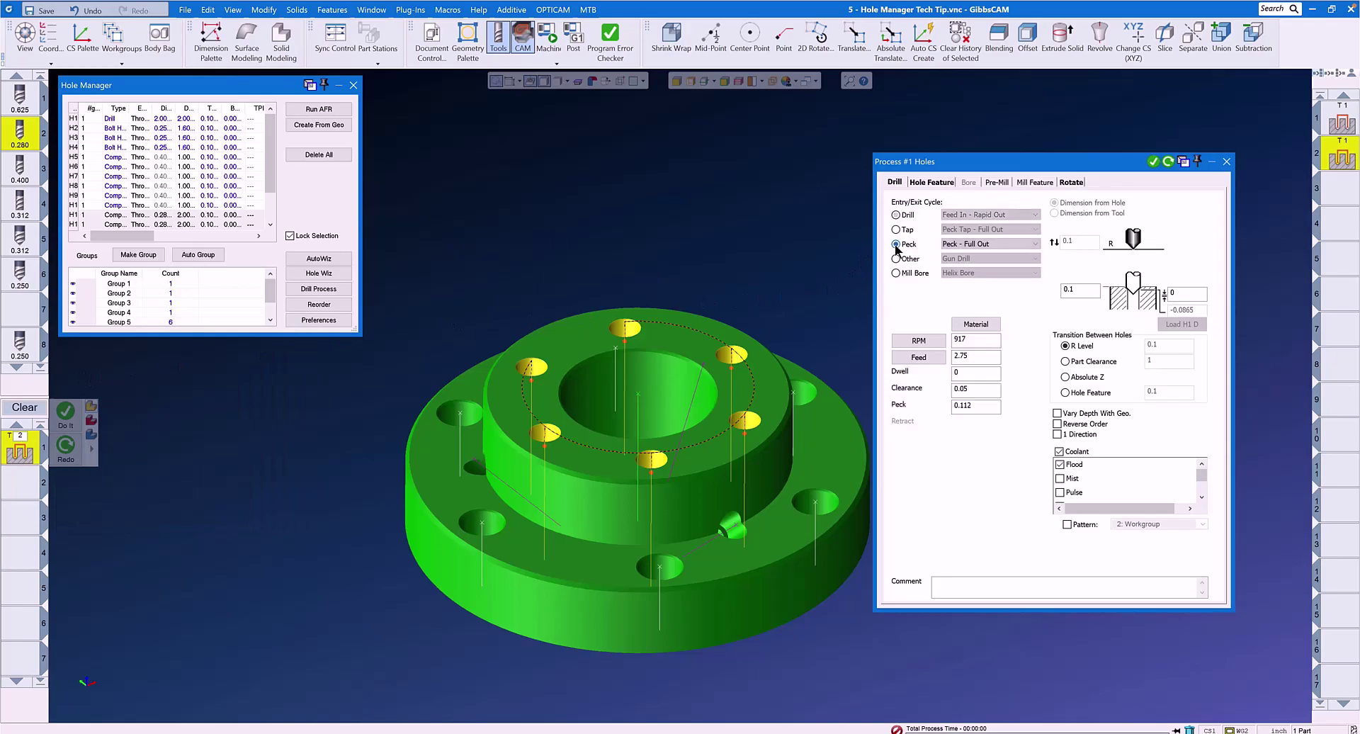
pyautogui.click(975, 326)
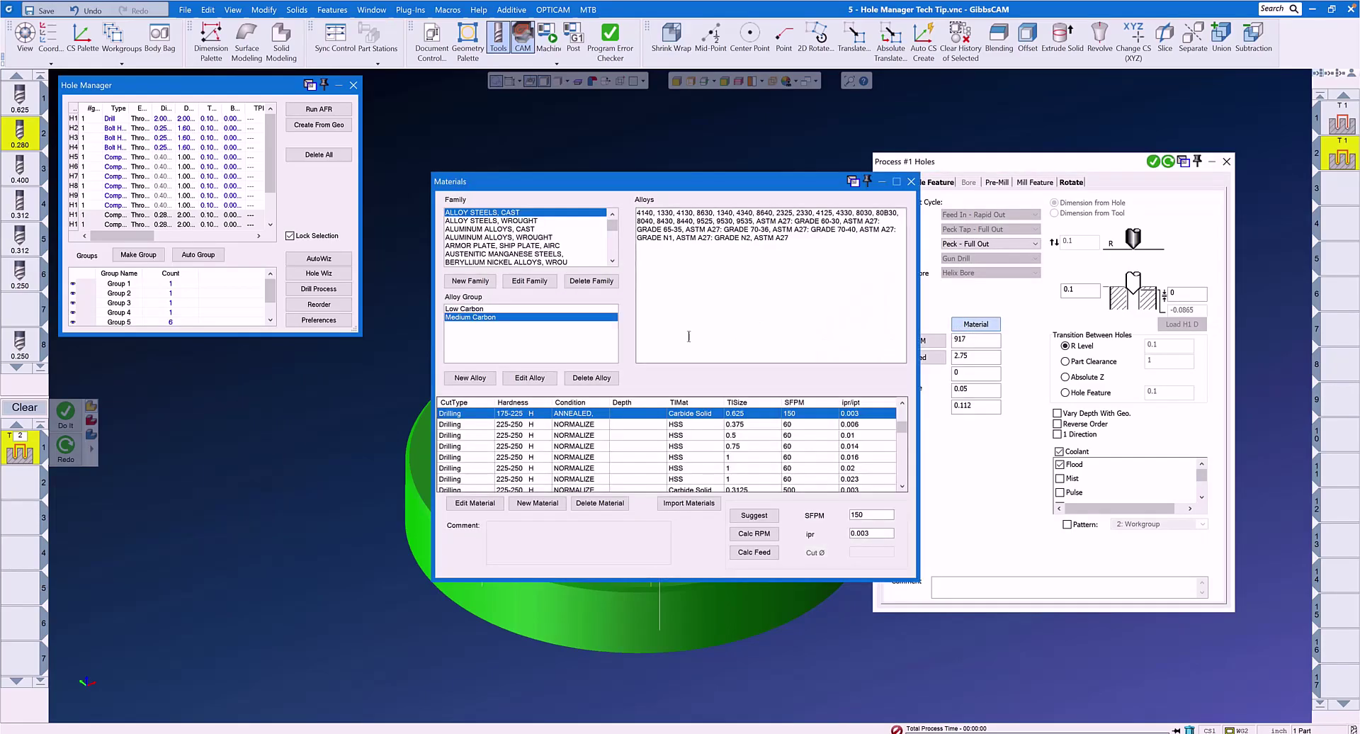
pyautogui.click(754, 534)
pyautogui.click(753, 552)
pyautogui.click(911, 181)
# - Set the drilling process's Feature Depth Z to Bottom of Hole with a -.05 offset, and check its rotation settings
pyautogui.click(929, 186)
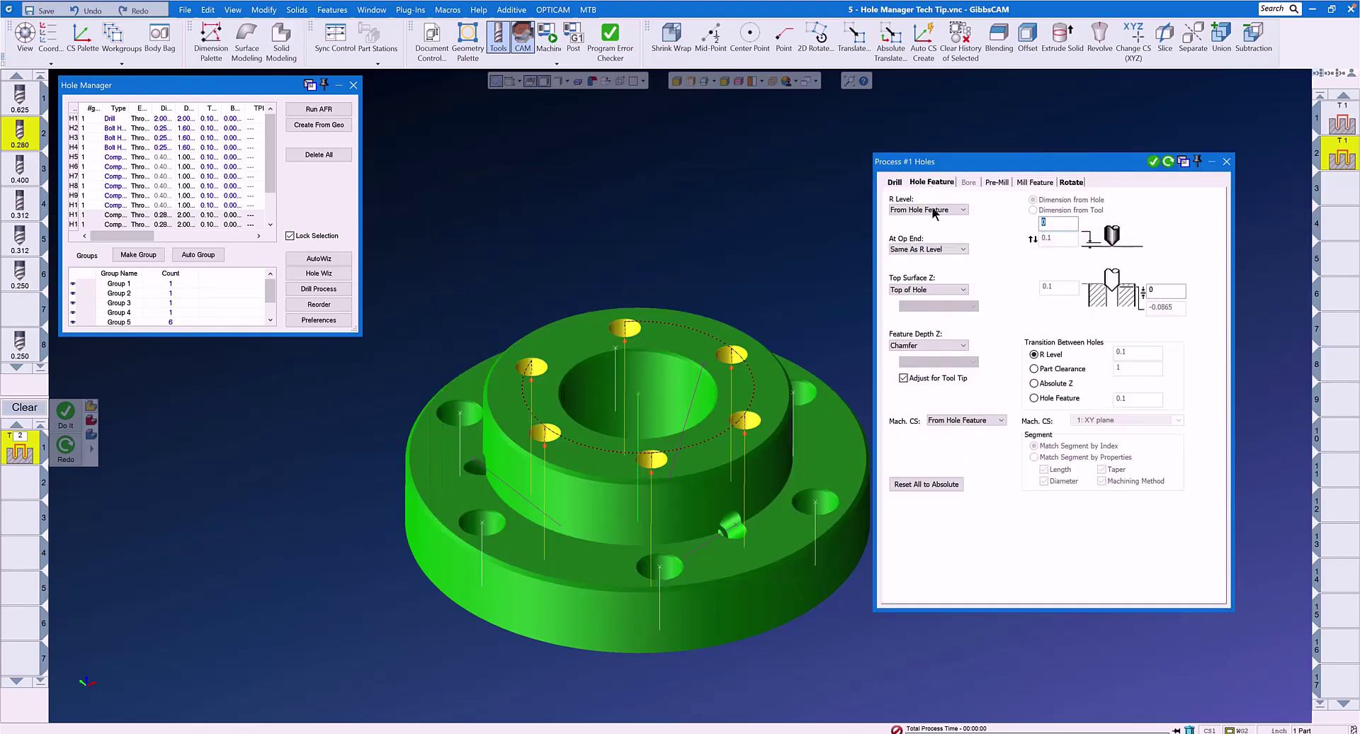
pyautogui.click(964, 345)
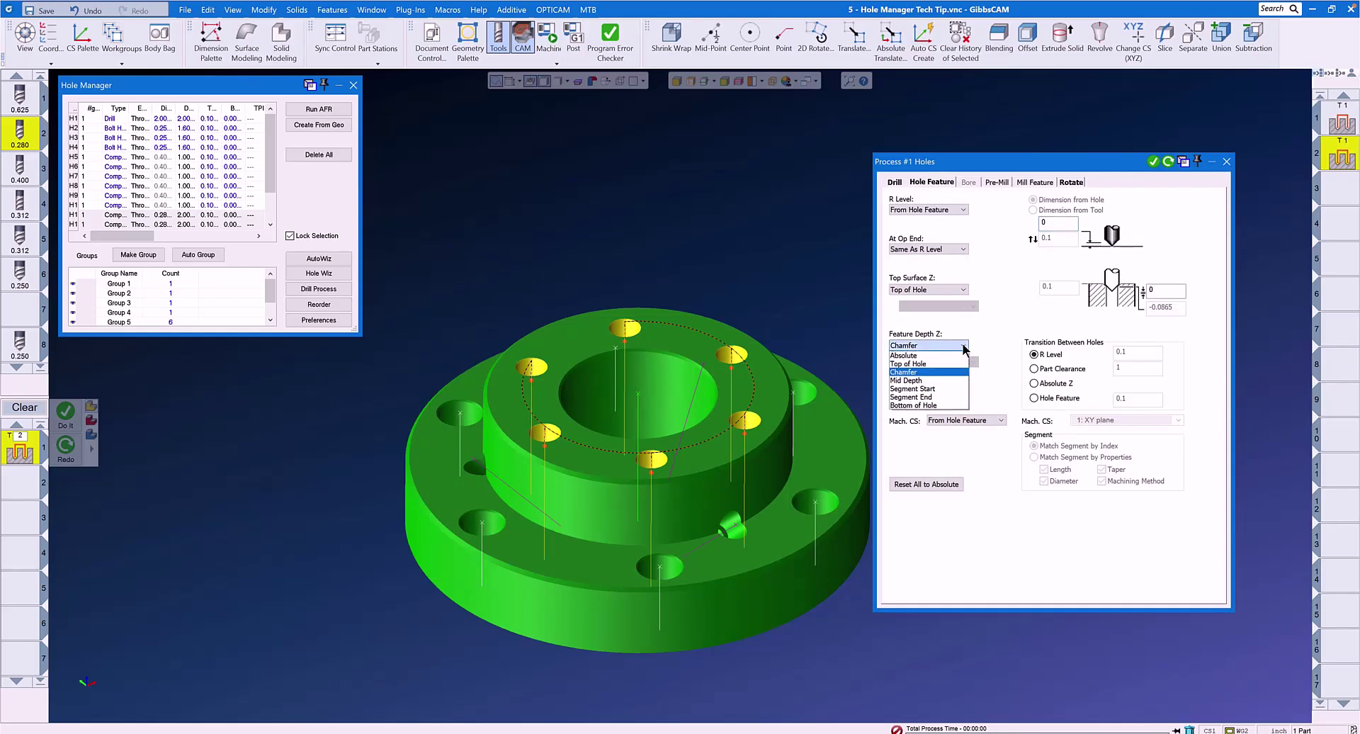
pyautogui.click(946, 405)
pyautogui.doubleClick(1161, 291)
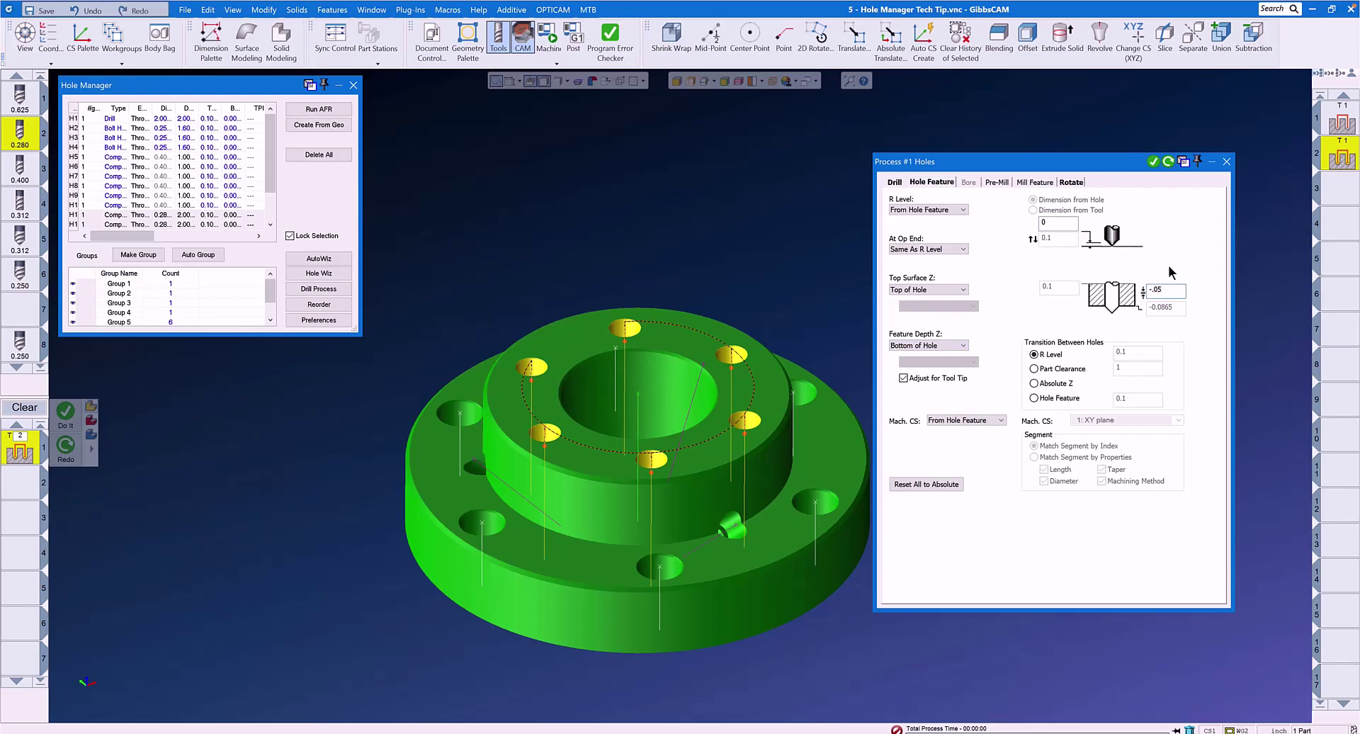
pyautogui.click(1072, 182)
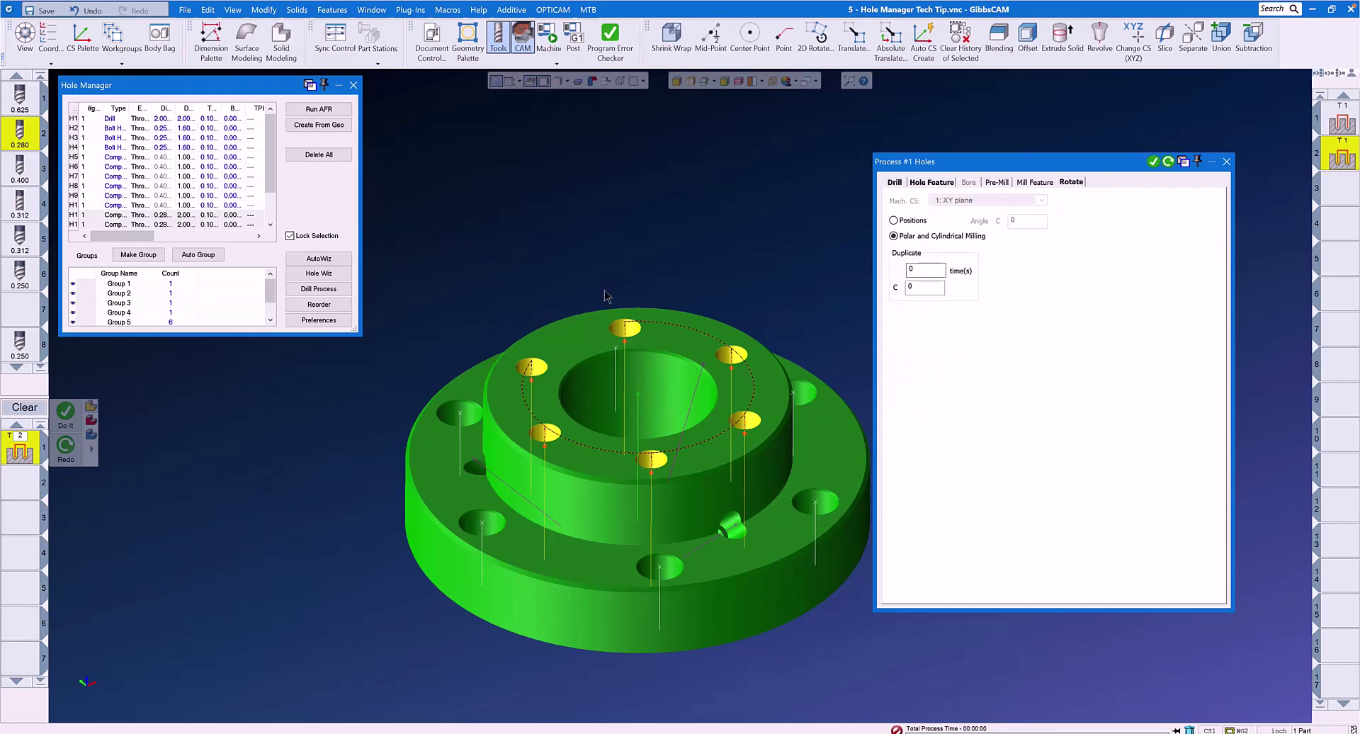
# - Generate the 0.280 inch peck drilling operation for the Group 6 holes
pyautogui.click(269, 312)
pyautogui.click(269, 316)
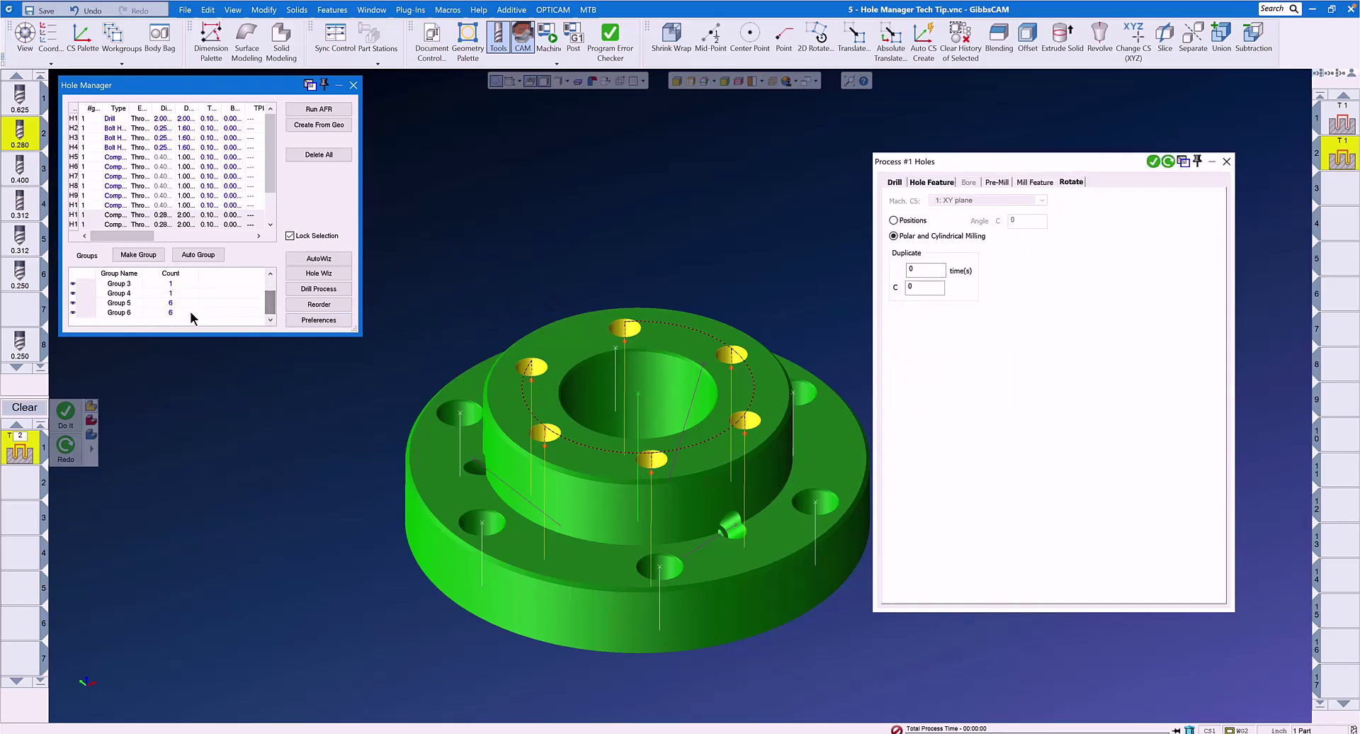
pyautogui.click(169, 312)
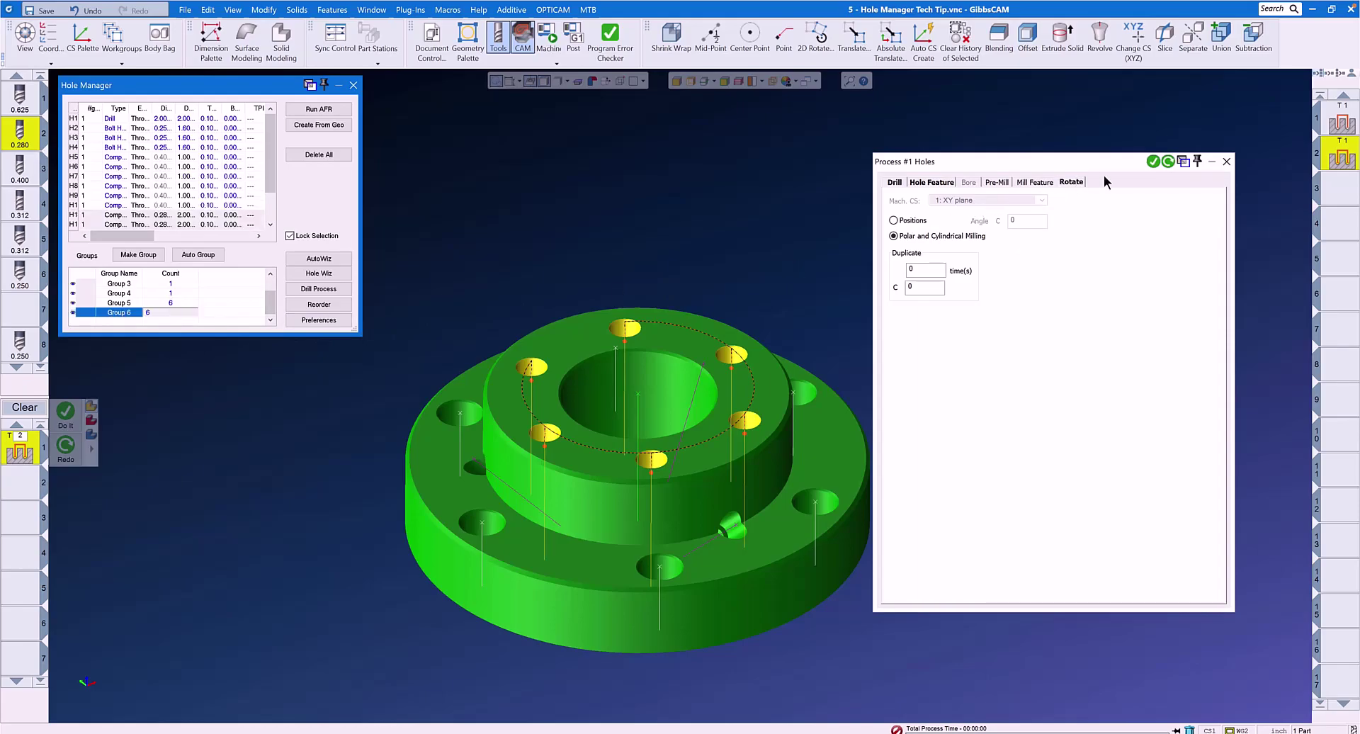
pyautogui.click(1152, 162)
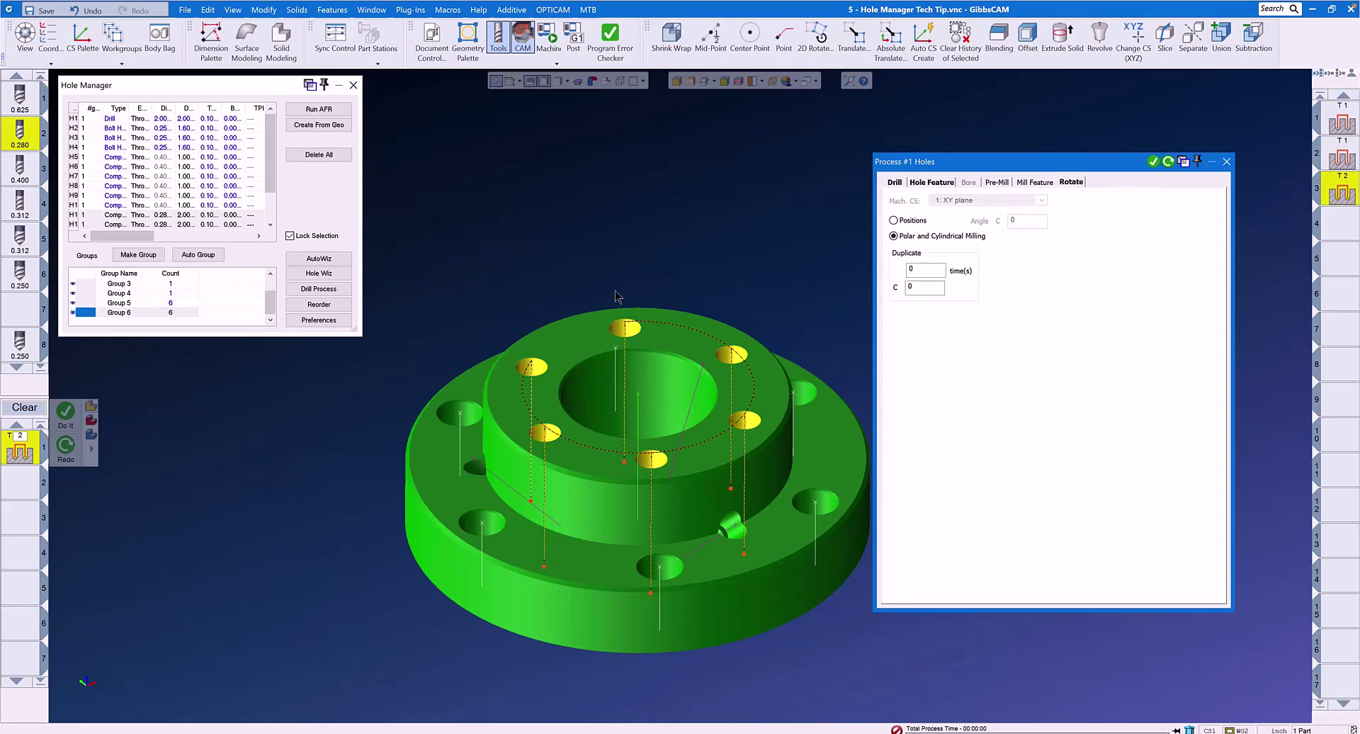
# - Generate a peck drilling operation for the Group 5 holes with the 0.400 inch drill, recalculating its RPM and feed from the material
pyautogui.click(180, 302)
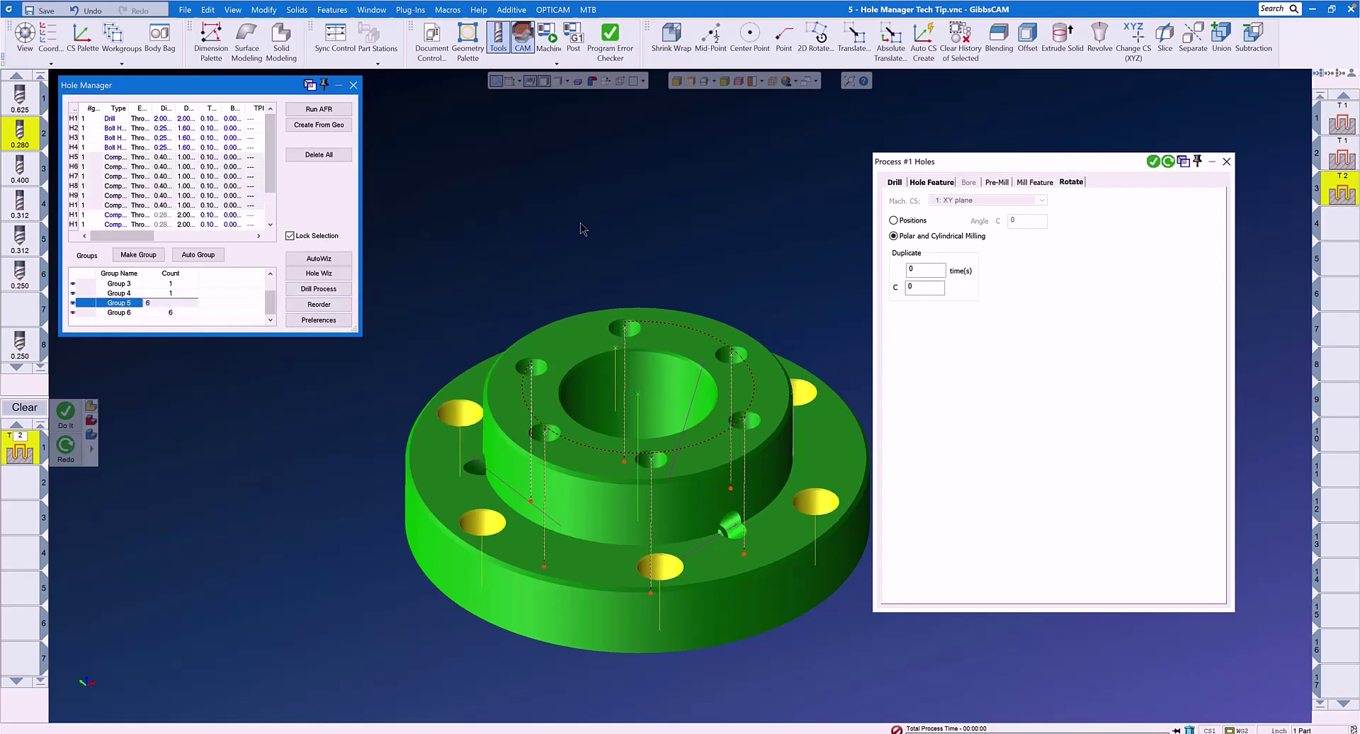
pyautogui.moveTo(20, 170); pyautogui.dragTo(23, 450)
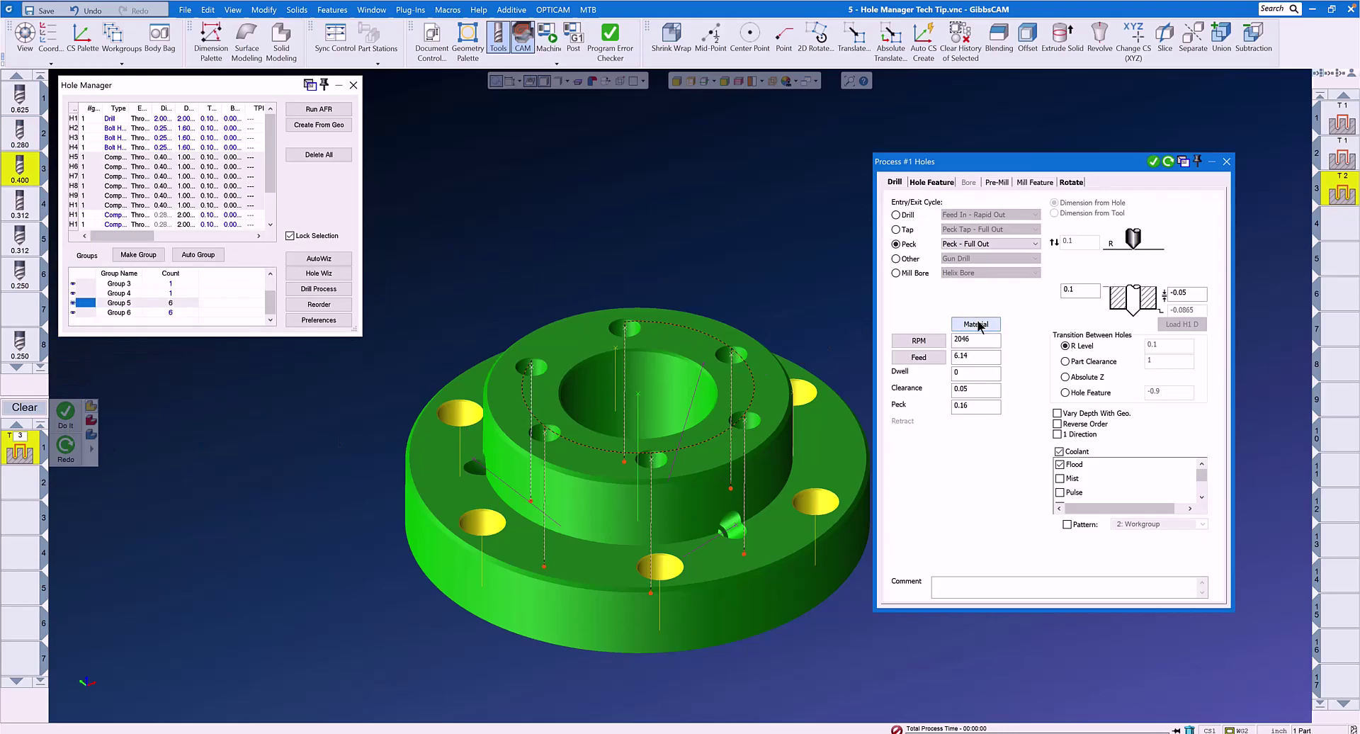
pyautogui.click(976, 324)
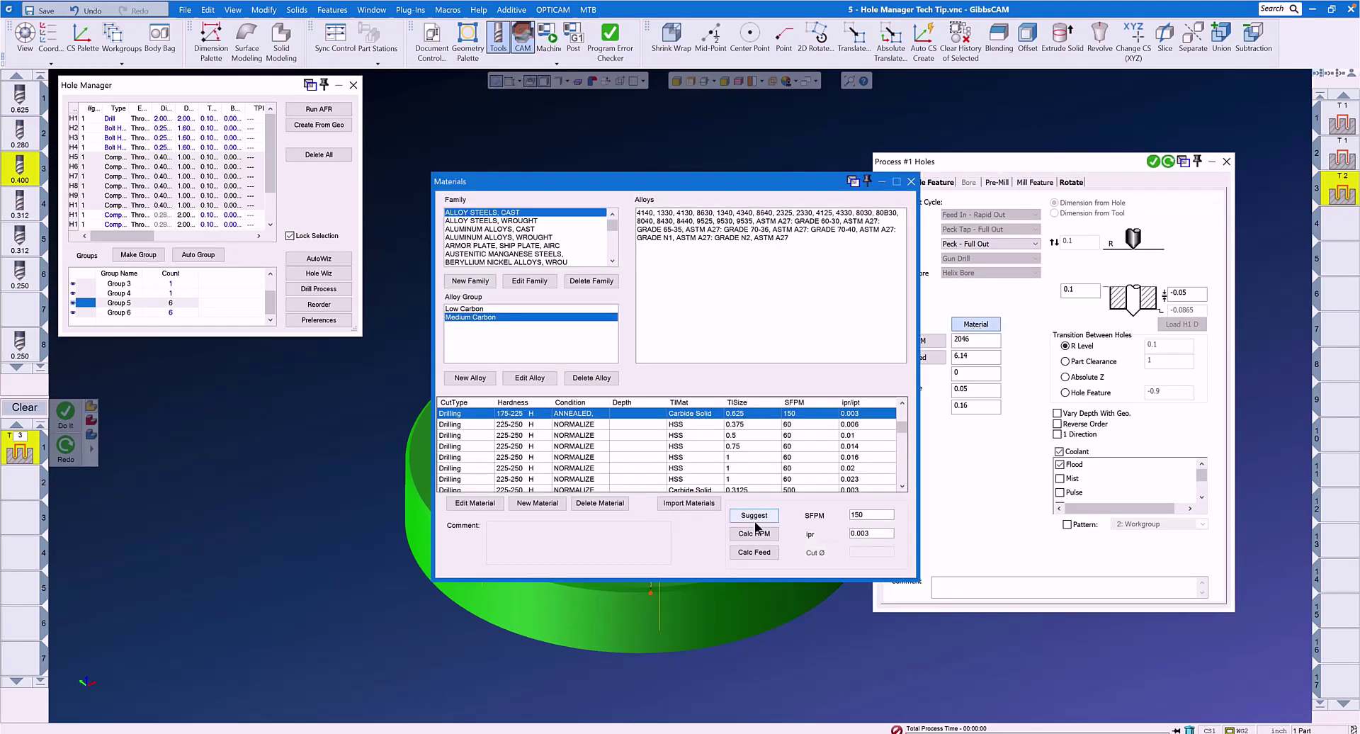
pyautogui.click(755, 533)
pyautogui.click(755, 552)
pyautogui.click(911, 181)
pyautogui.click(931, 182)
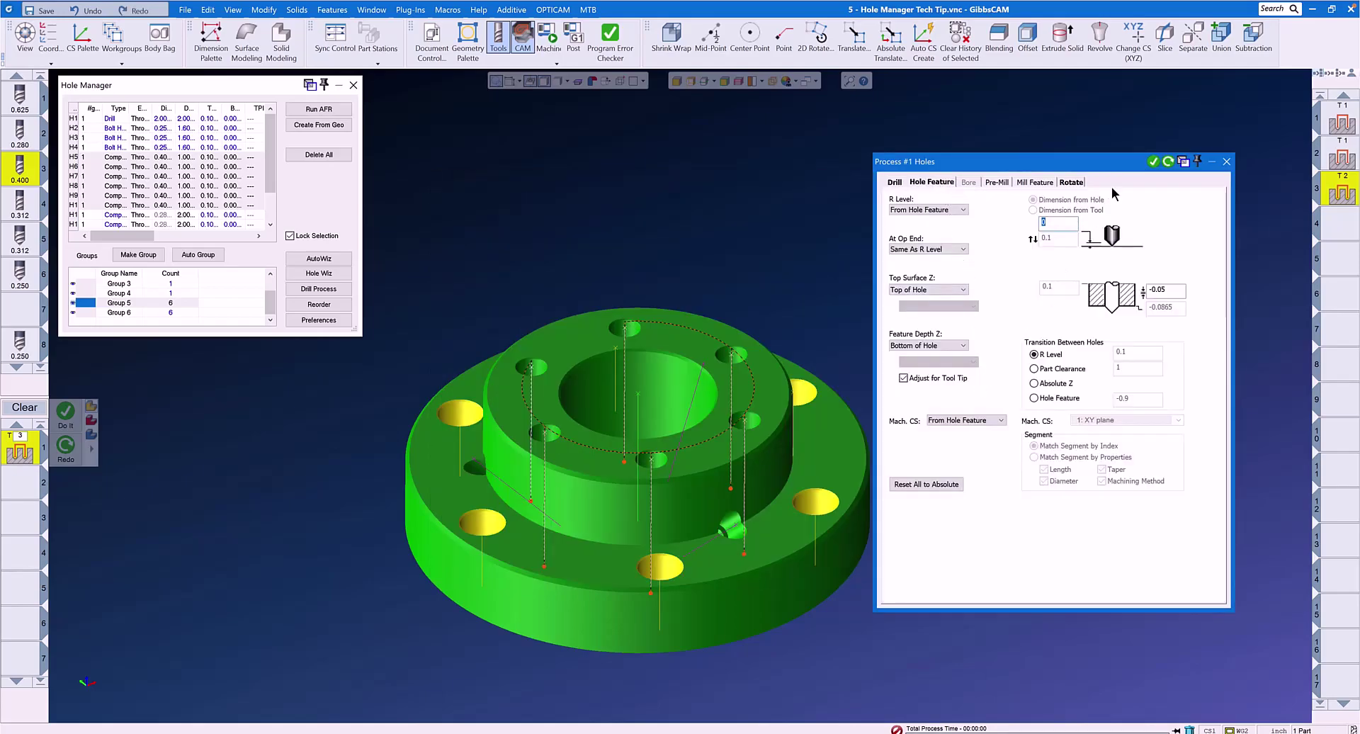
pyautogui.click(1153, 162)
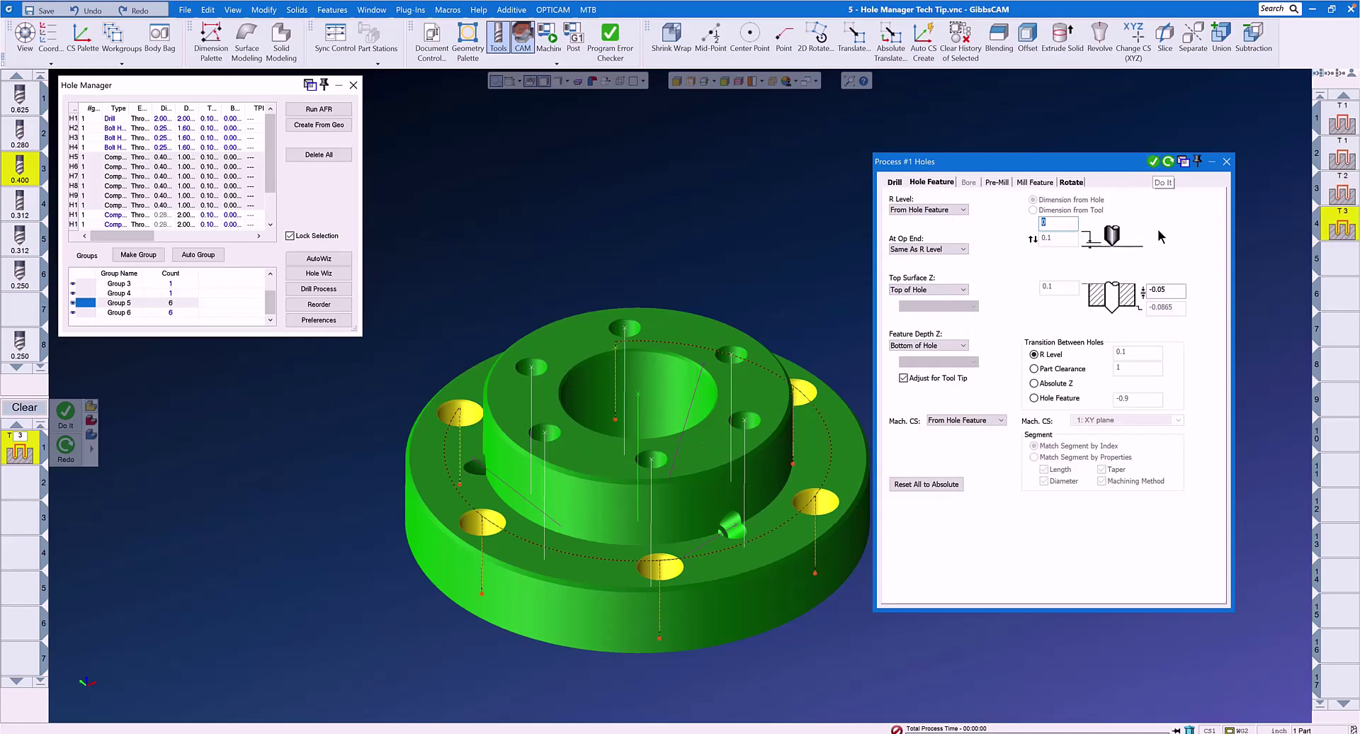
# - Clear the process list and create a Holes process with tool 4 (0.312 inch), using the Mill Bore cycle with Helix Bore
pyautogui.click(1227, 162)
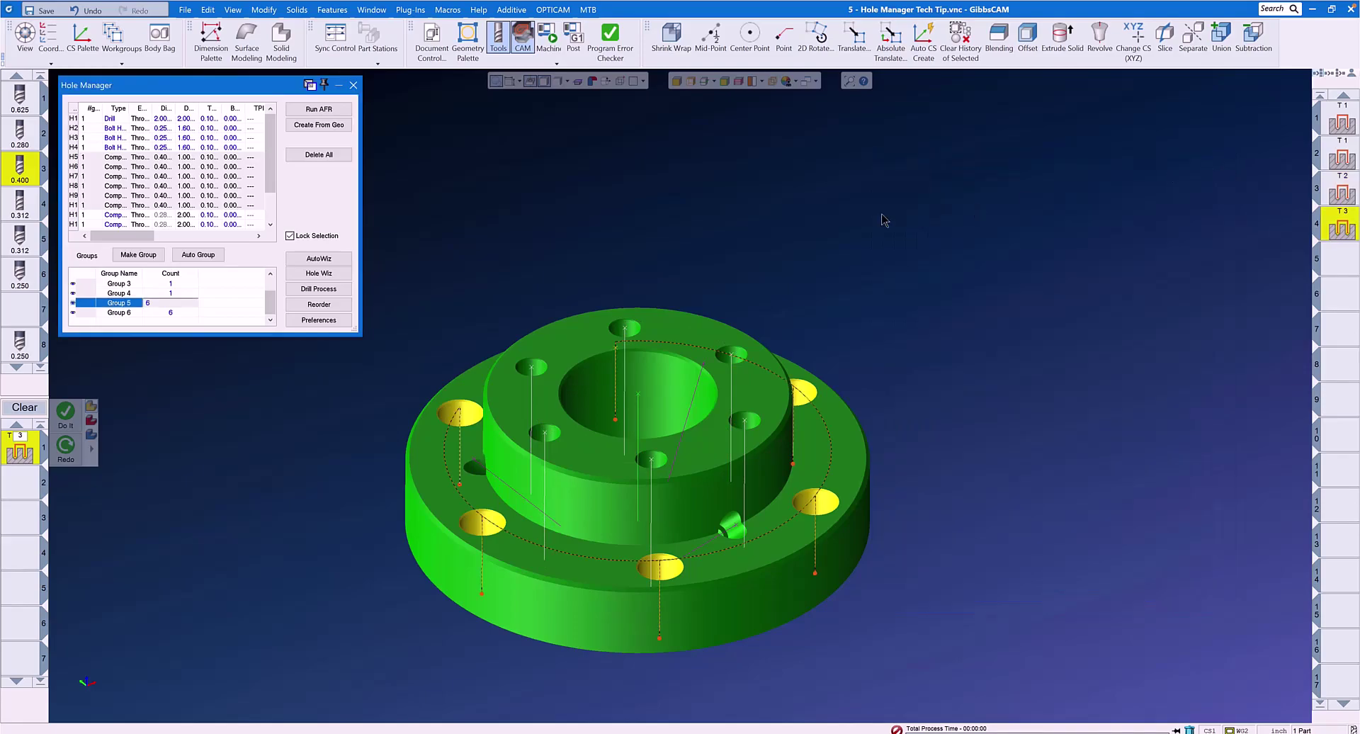
pyautogui.click(10, 410)
pyautogui.moveTo(23, 209); pyautogui.dragTo(22, 447)
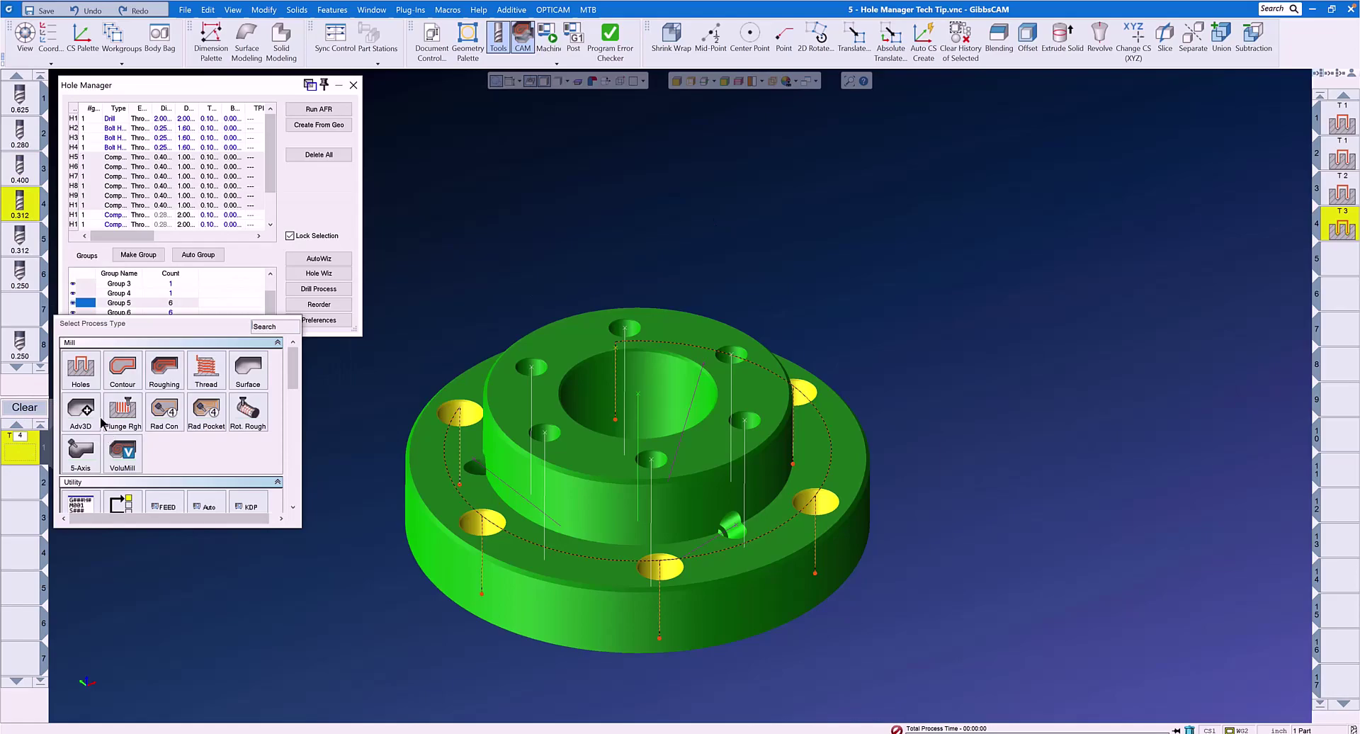
pyautogui.click(81, 368)
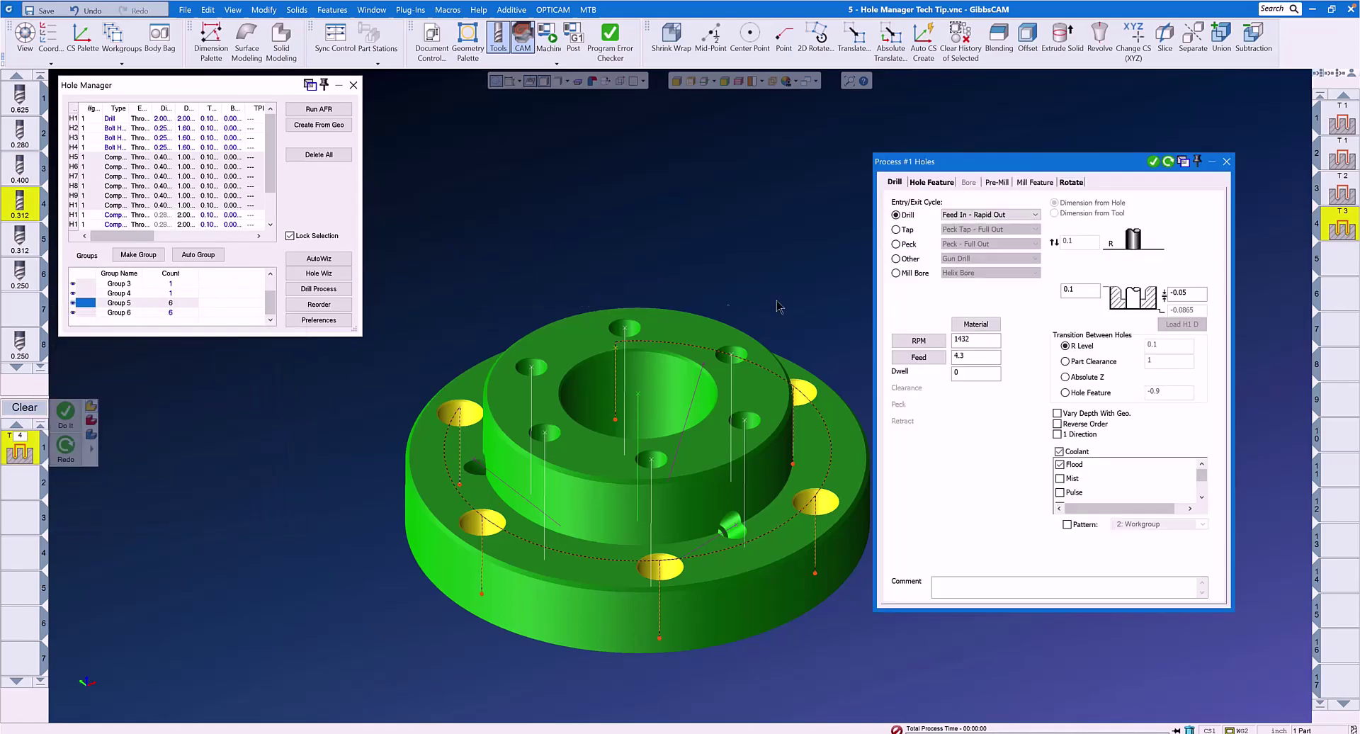
pyautogui.click(897, 272)
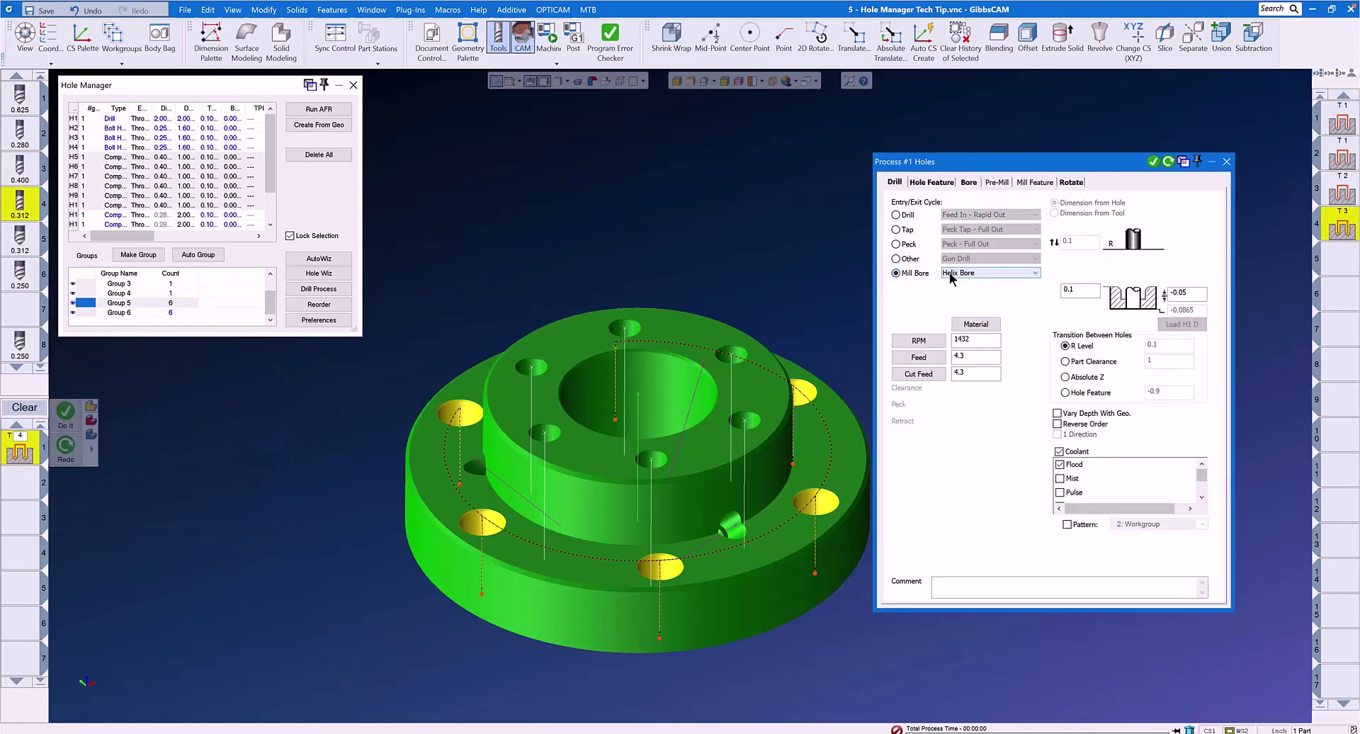
# - Calculate the bore process's RPM and feed from the 225-250 hardness, normalized drilling entry for solid carbide, size 0.3125, 500 SFPM and 0.003 ipr
pyautogui.click(979, 325)
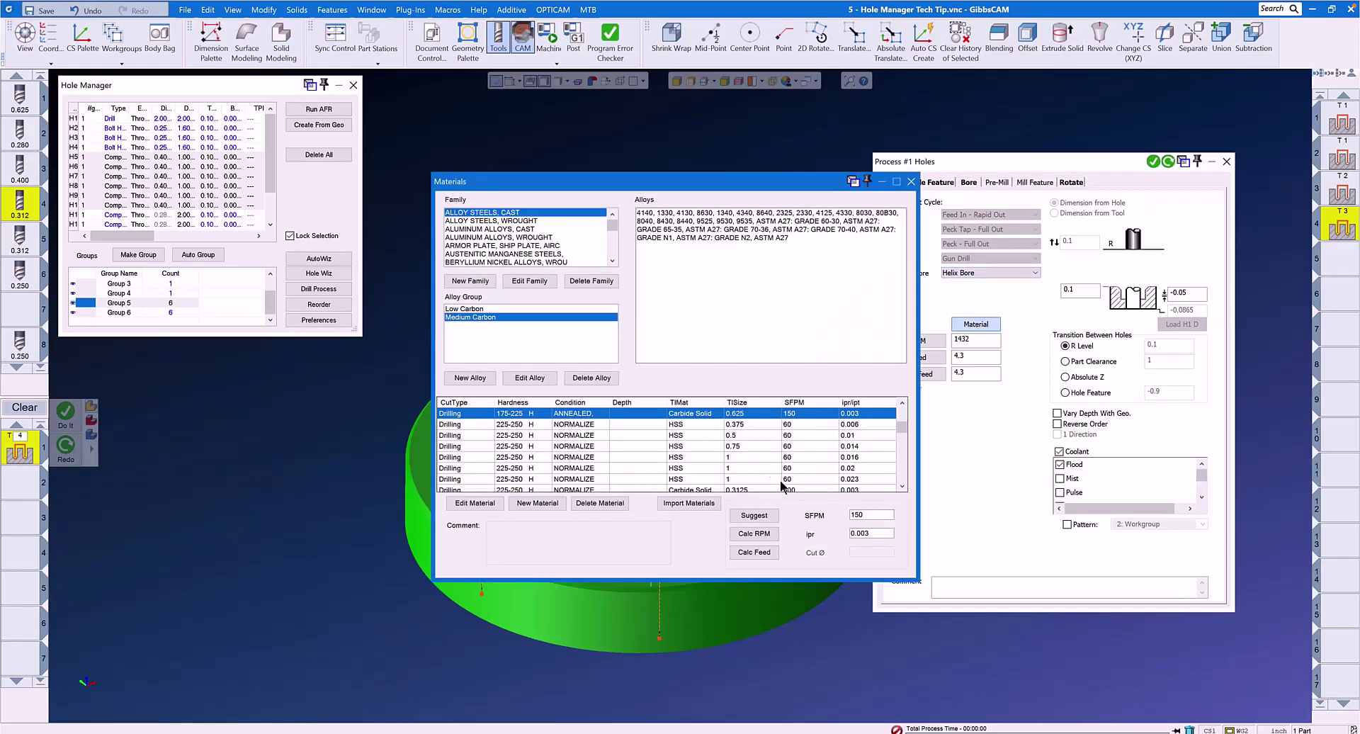
pyautogui.click(793, 489)
pyautogui.click(770, 537)
pyautogui.click(766, 552)
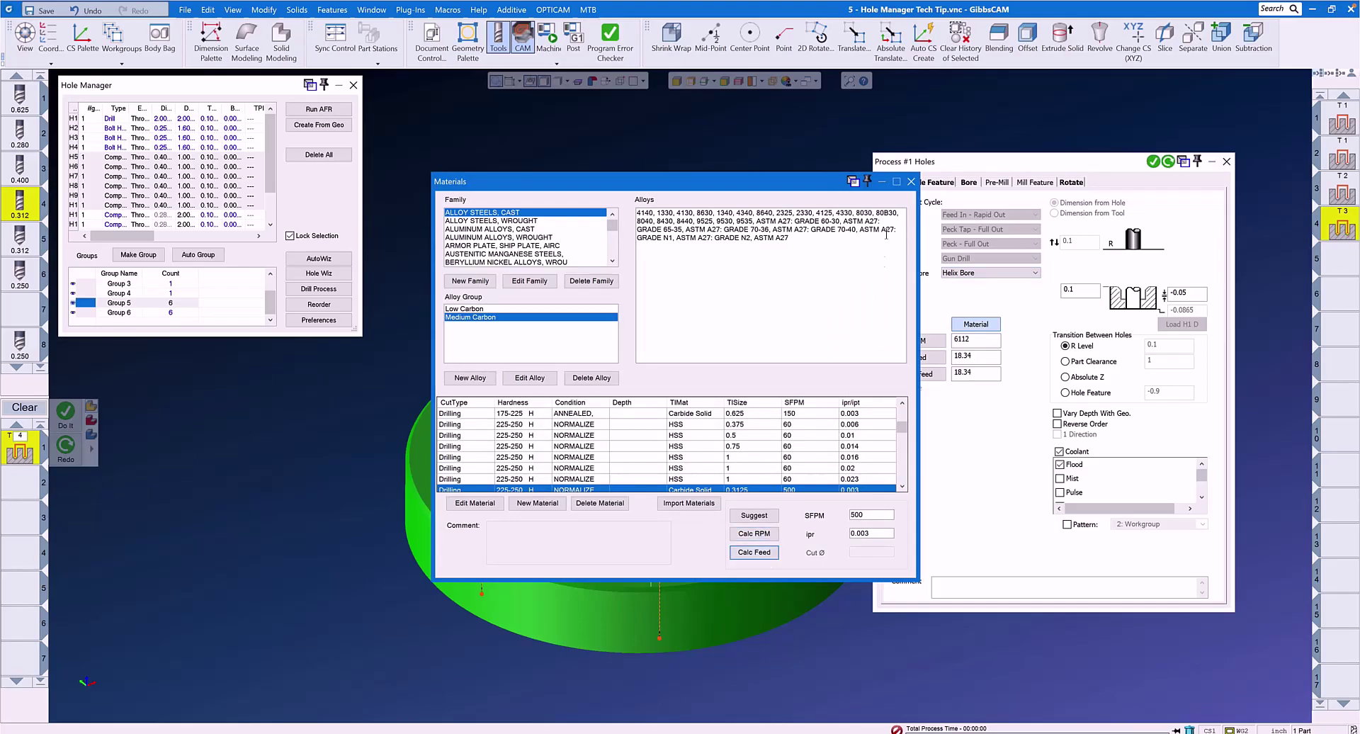
pyautogui.click(911, 181)
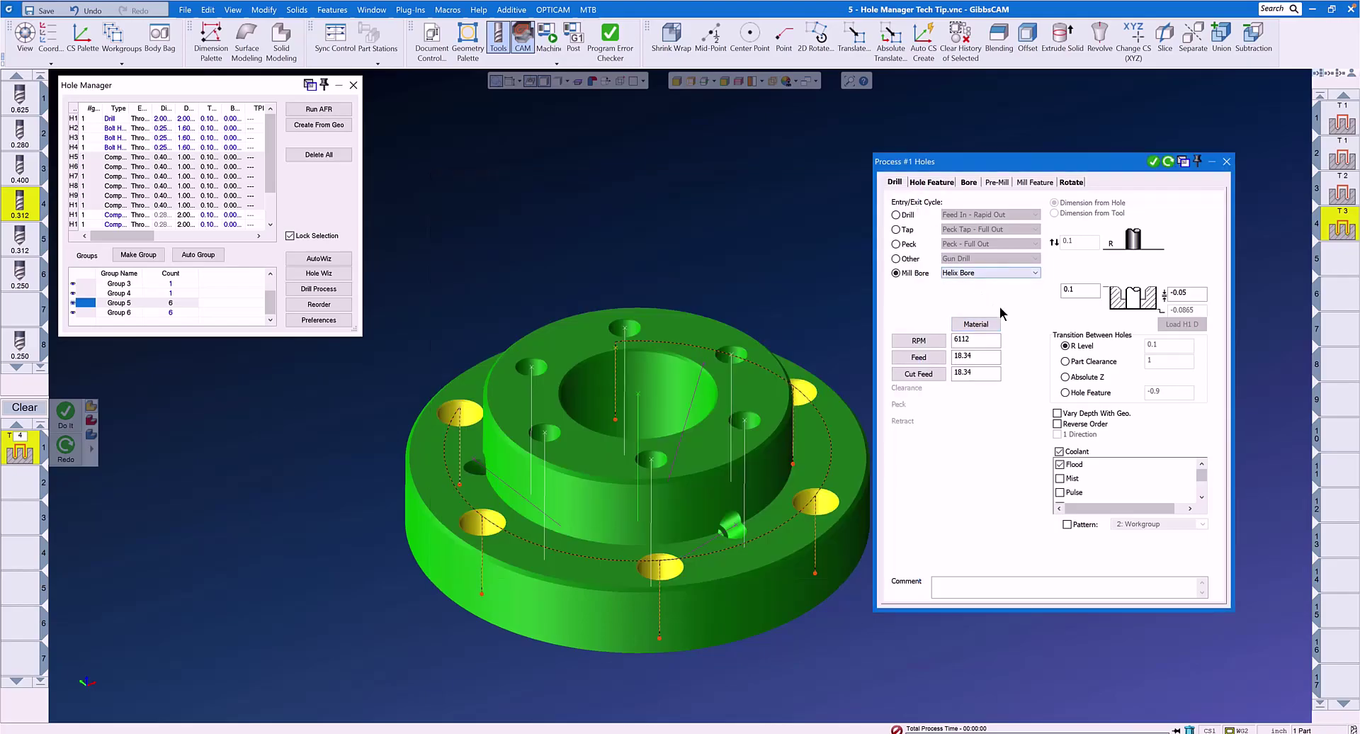
# - Using one Group 5 hole as reference, set Feature Depth Z to Segment End at segment 2 (0.575 Inch Drill)
pyautogui.click(928, 184)
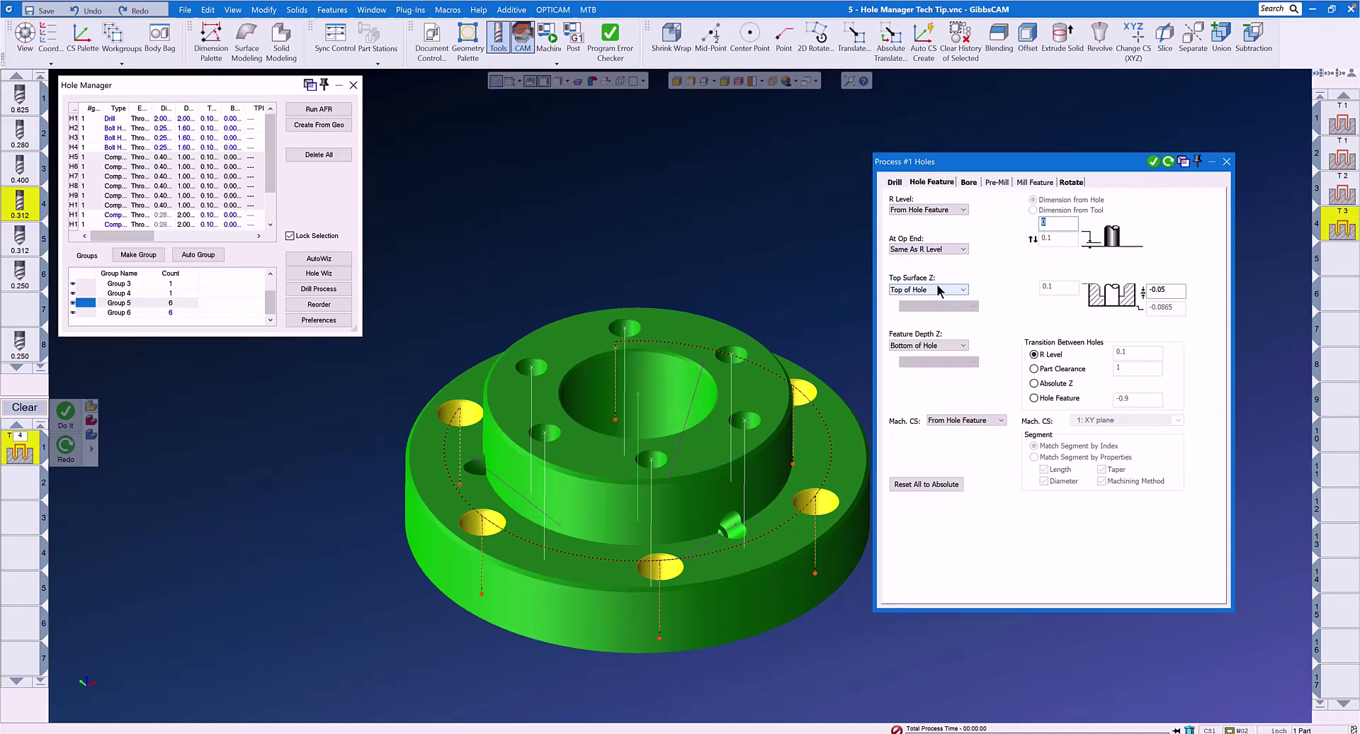
pyautogui.click(846, 313)
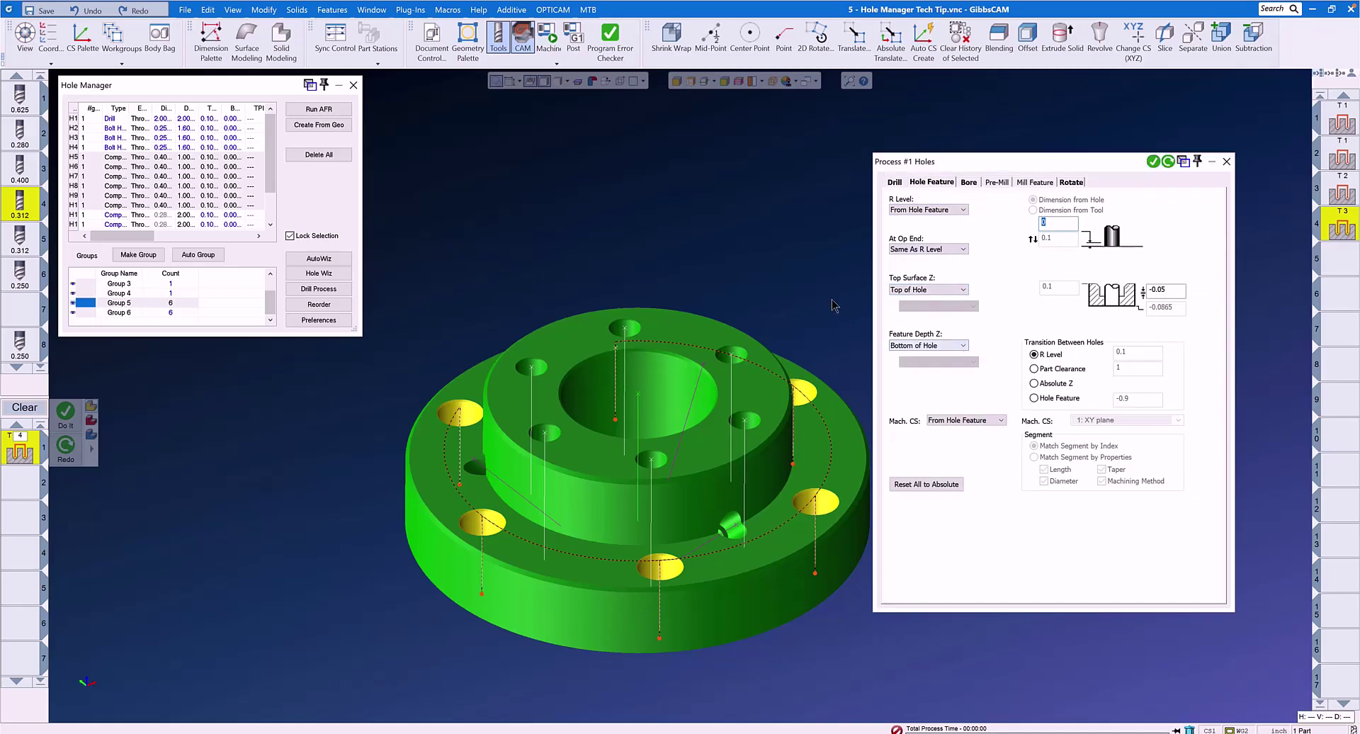
pyautogui.click(660, 579)
pyautogui.click(963, 346)
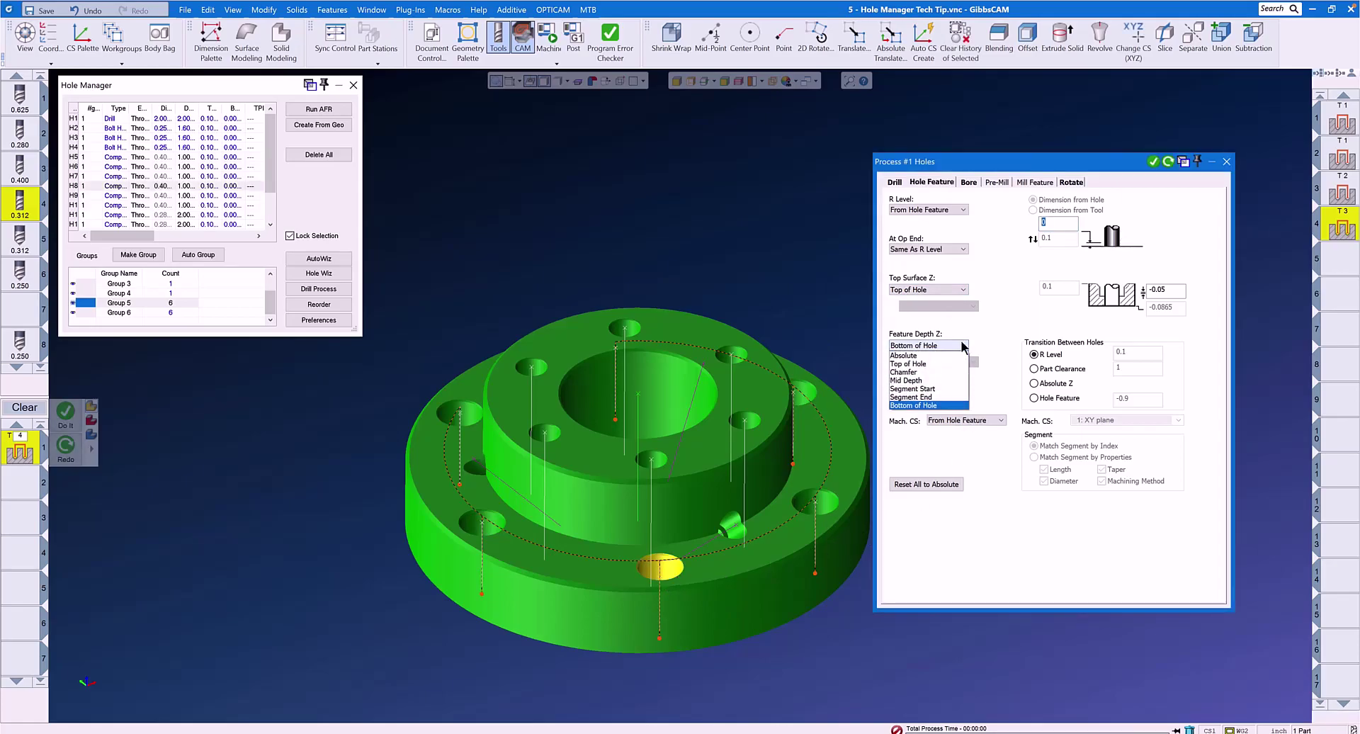
pyautogui.click(920, 397)
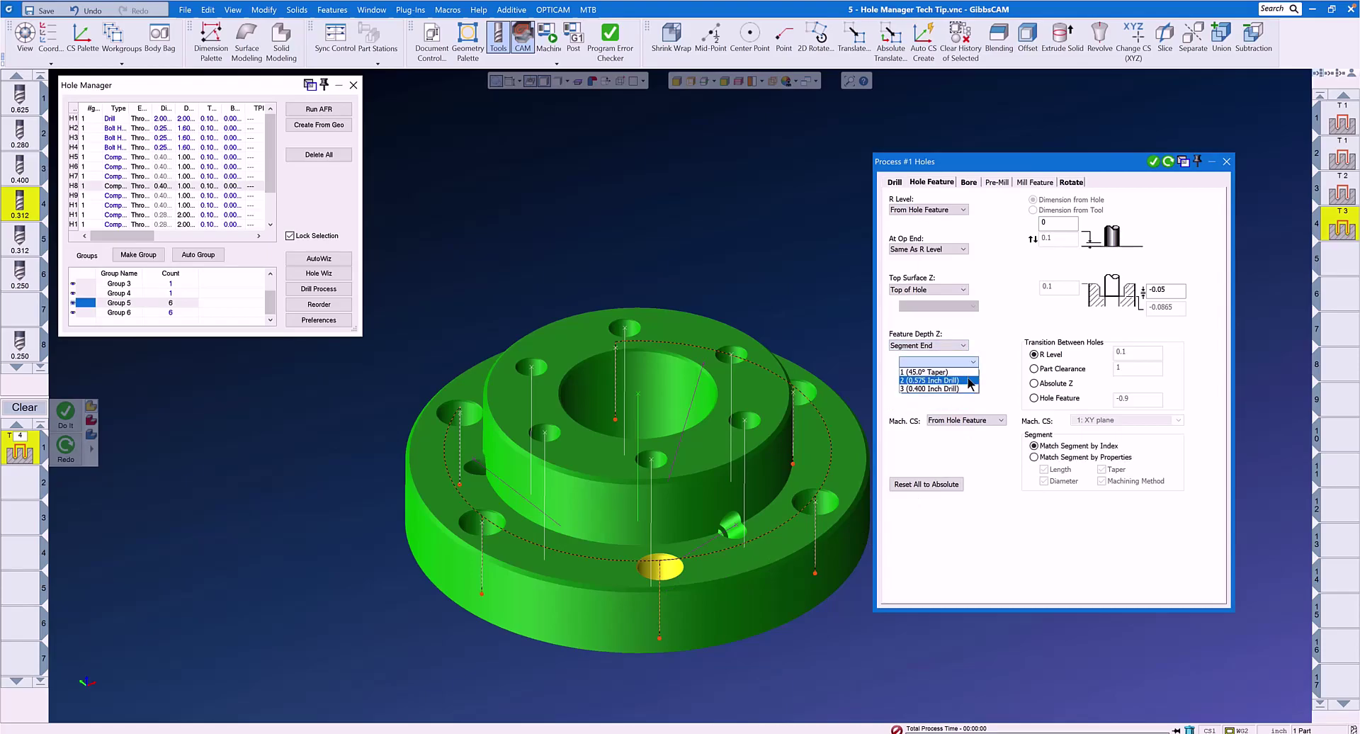
pyautogui.click(970, 381)
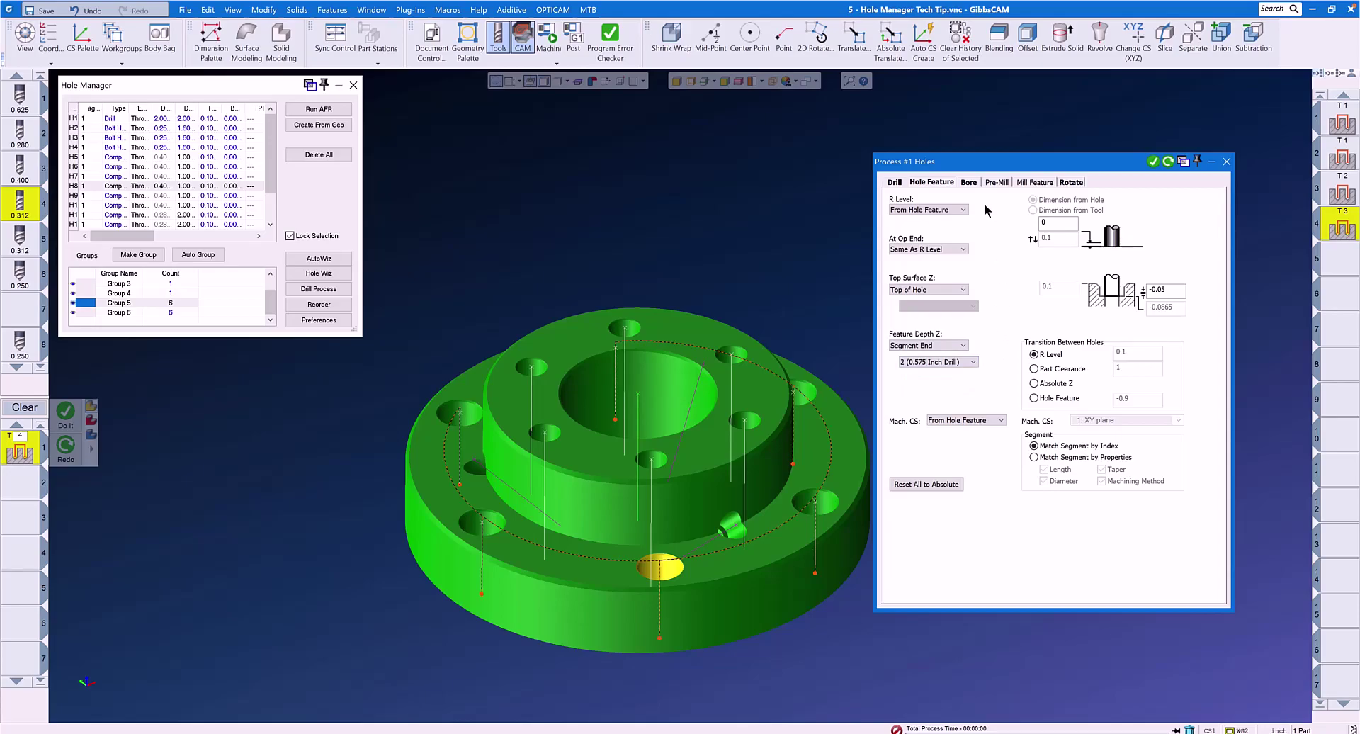
# - Check the bore settings and generate the helix bore operation for all Group 5 holes
pyautogui.click(970, 183)
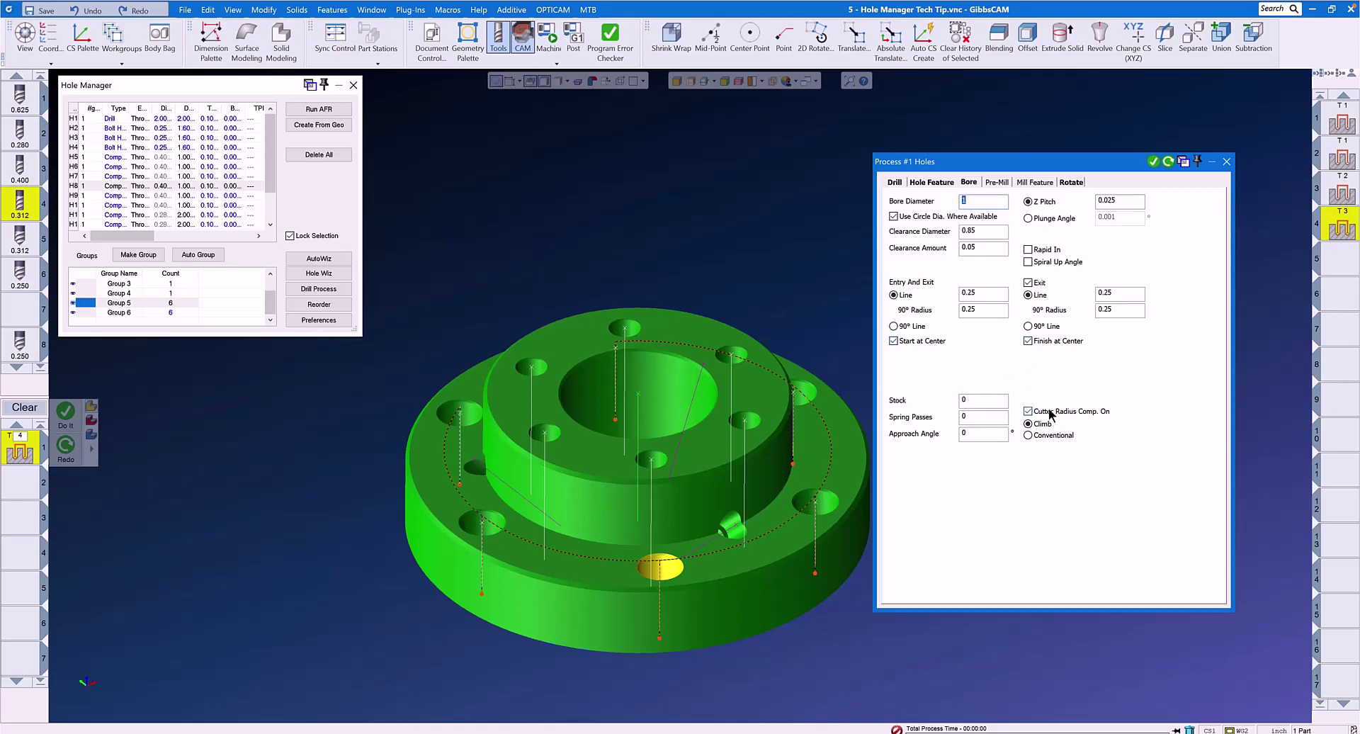
pyautogui.click(154, 299)
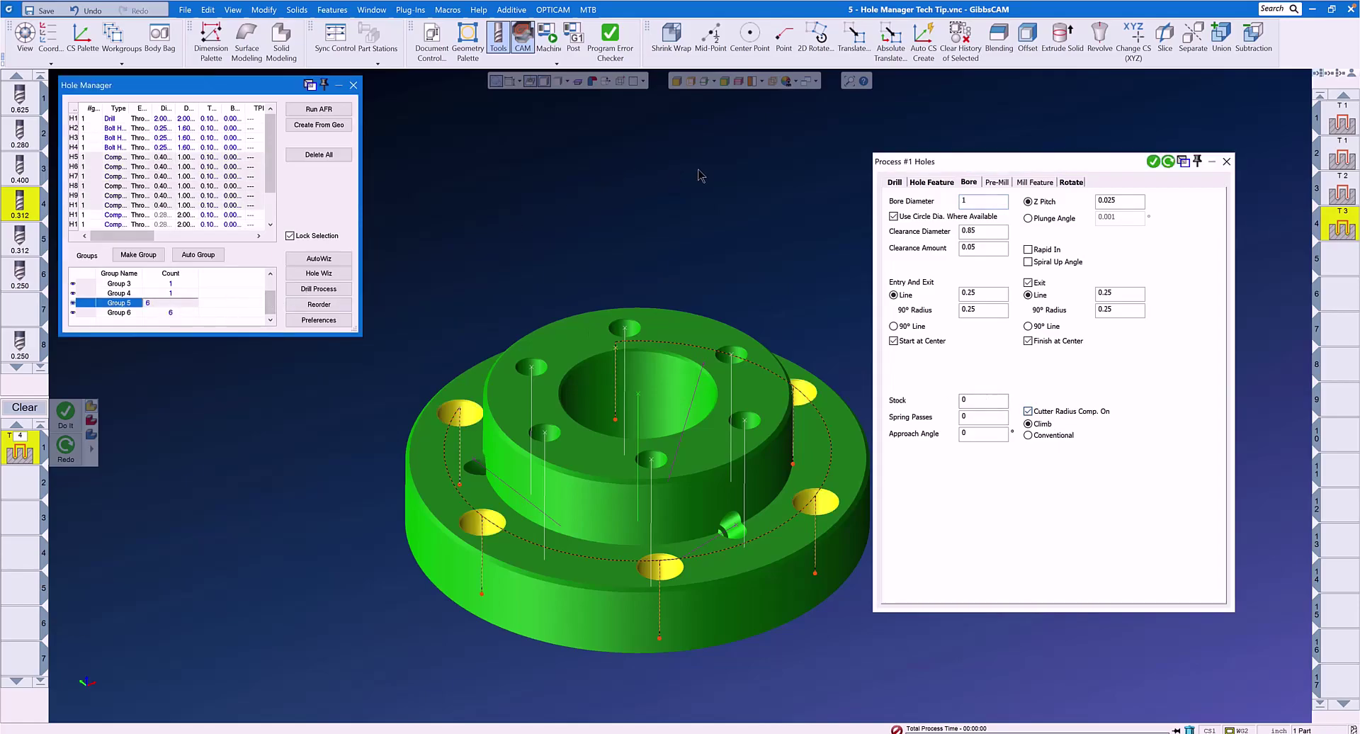
pyautogui.click(1152, 162)
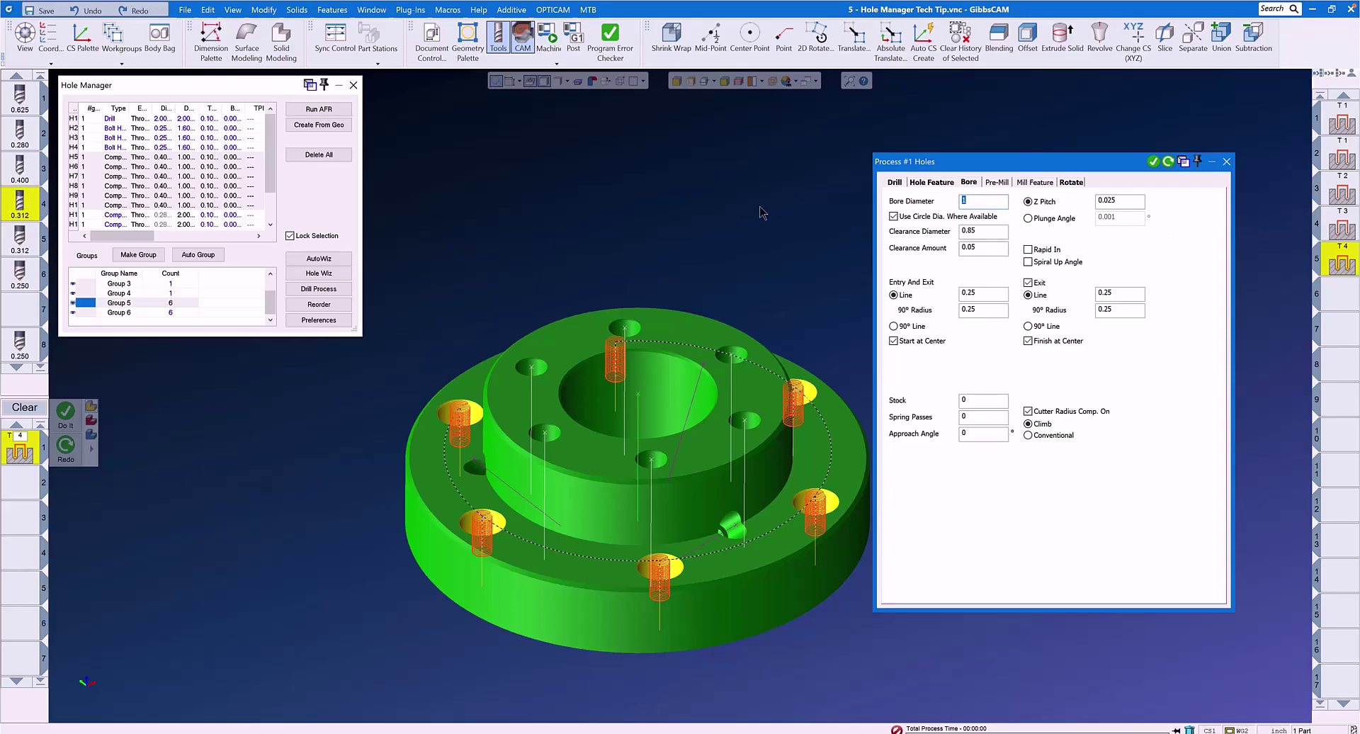
# - Select one hole on the raised hub and set the reopened process's Segment End depth to segment 2 (0.400 Inch Drill)
pyautogui.click(651, 461)
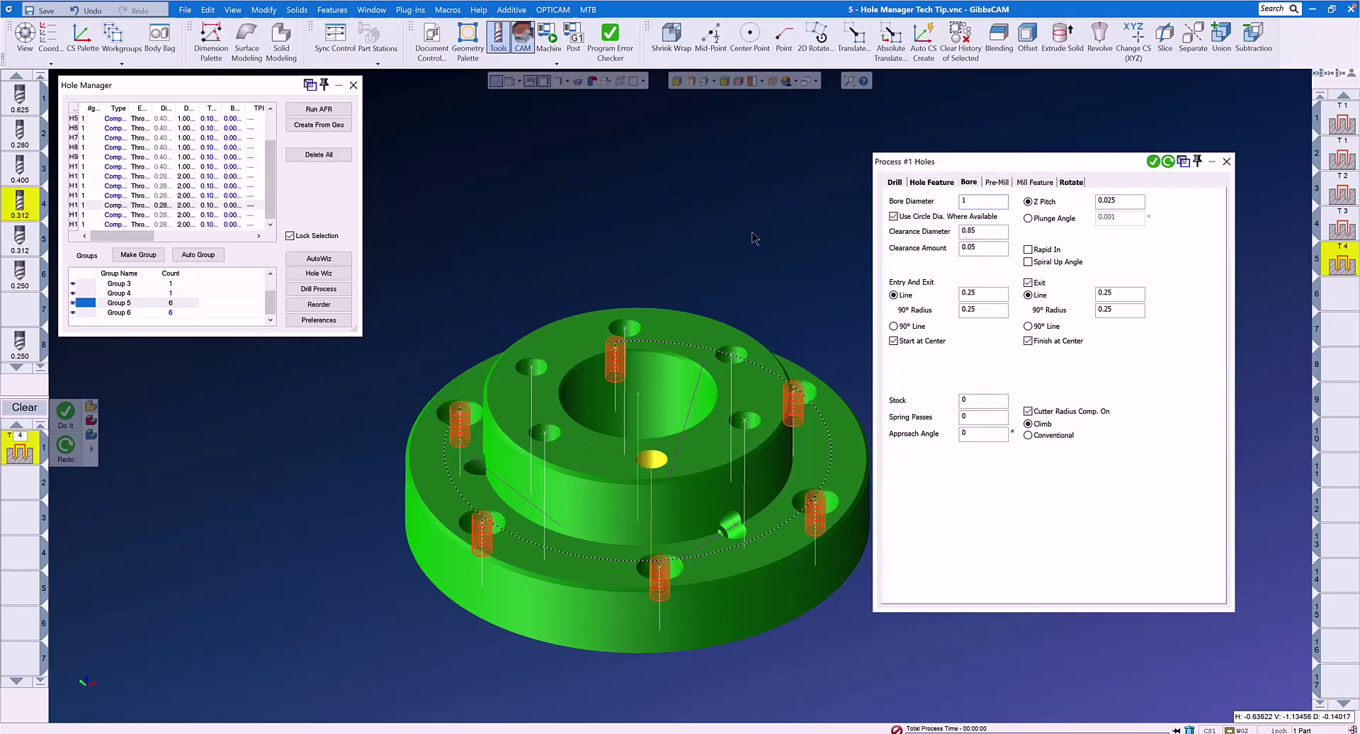
pyautogui.click(931, 183)
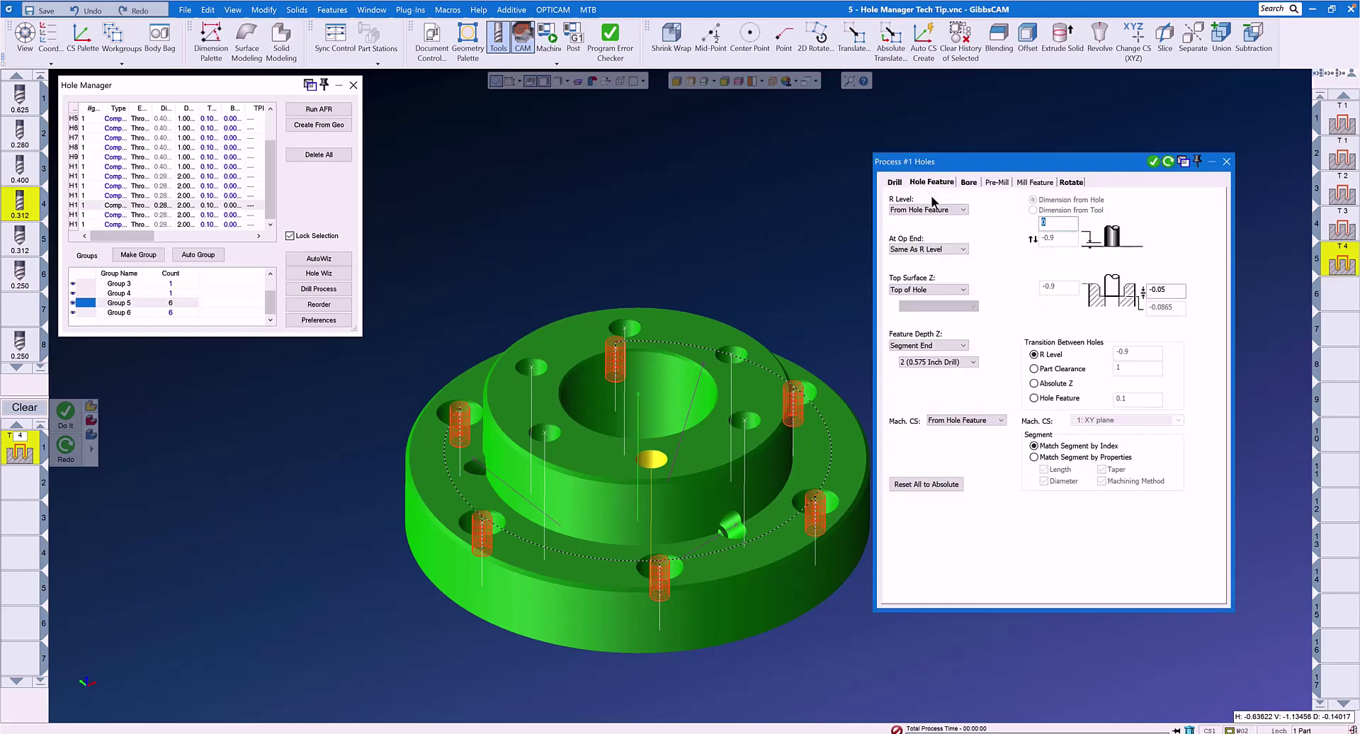
pyautogui.click(964, 360)
pyautogui.click(934, 374)
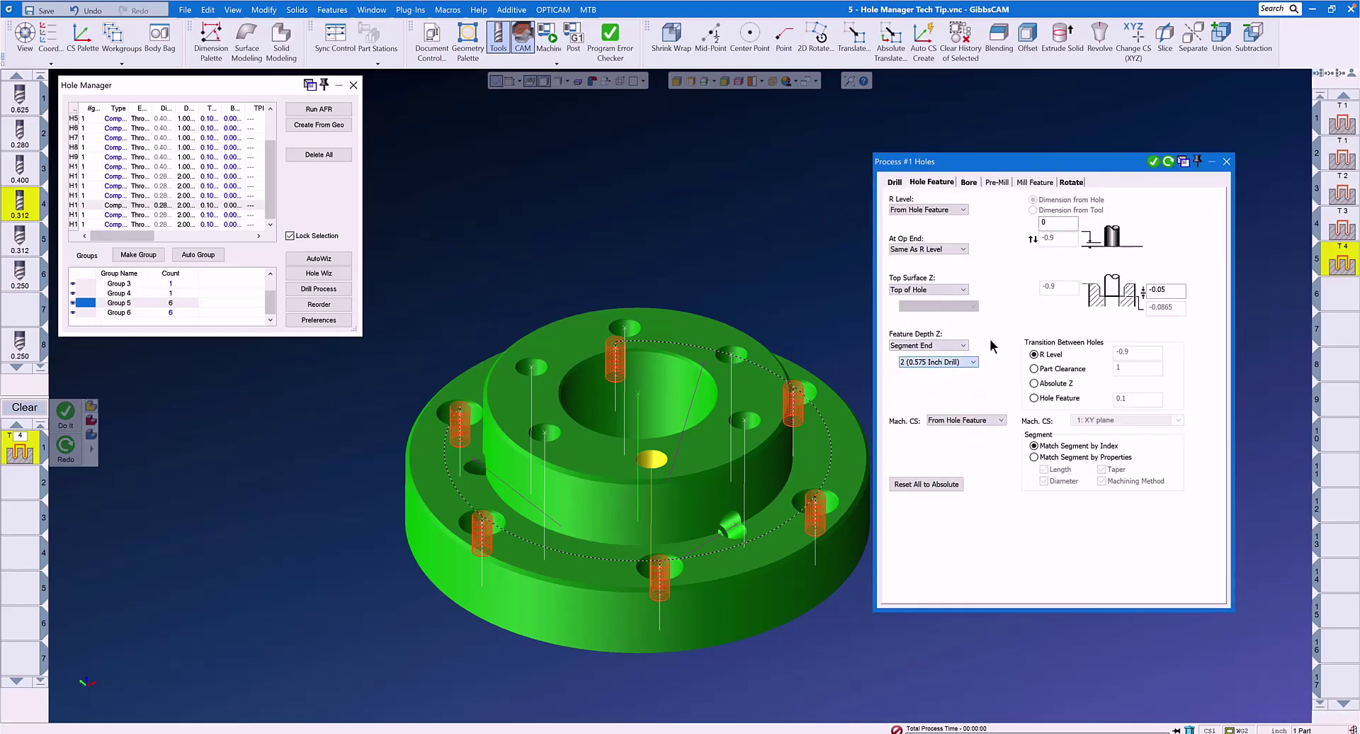
pyautogui.click(1226, 162)
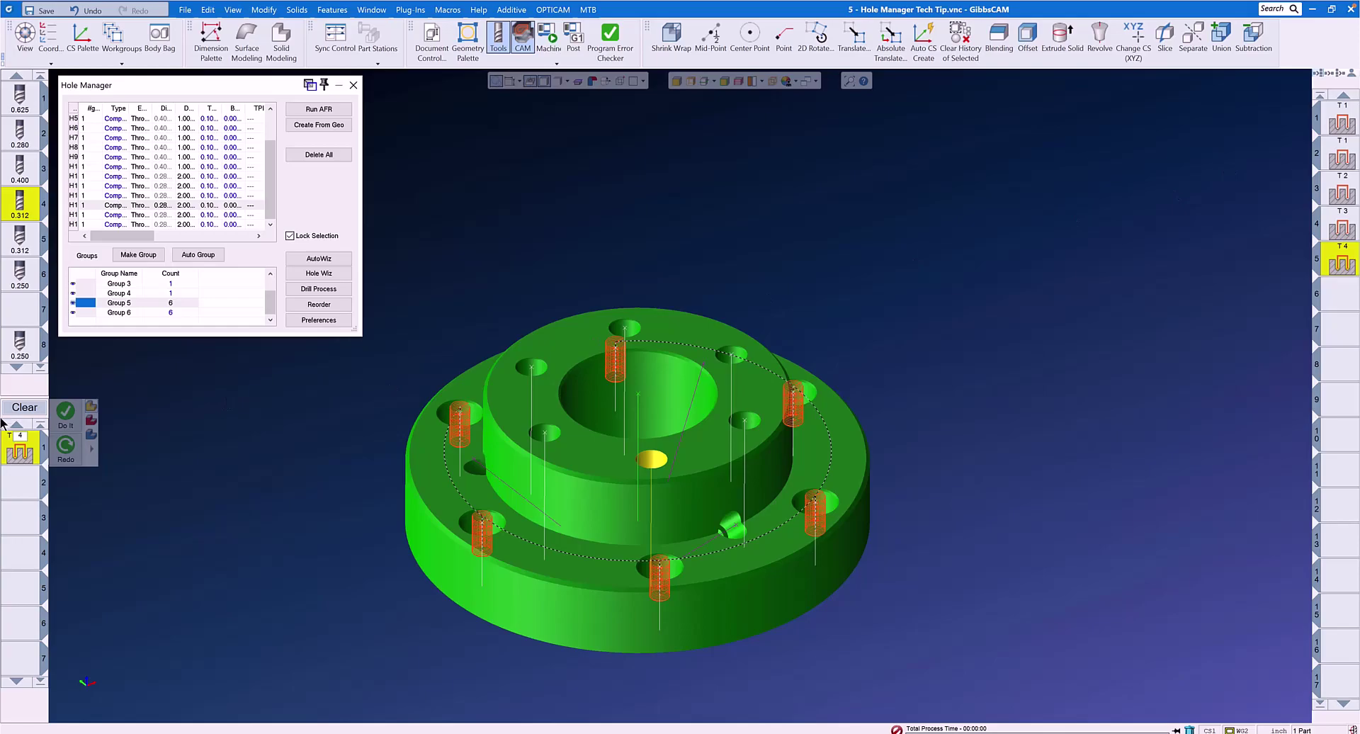
pyautogui.doubleClick(25, 456)
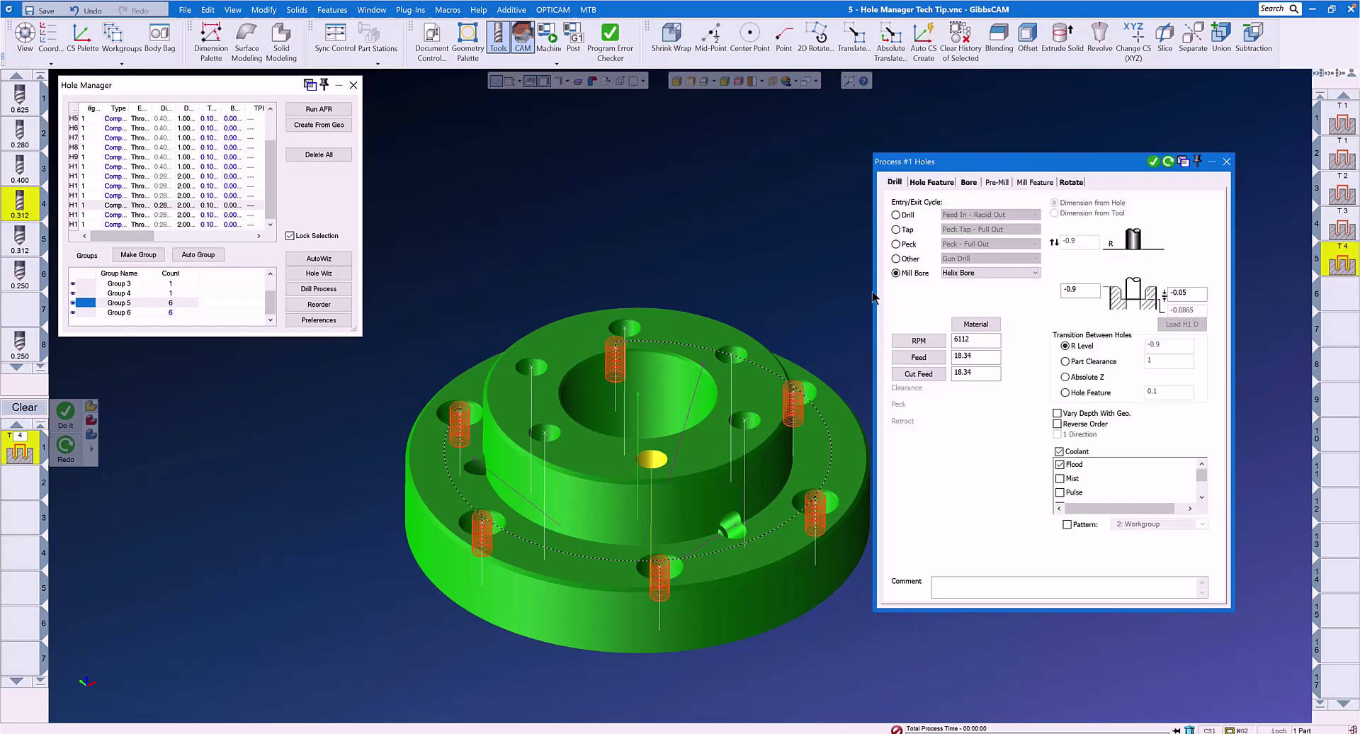
pyautogui.click(931, 182)
pyautogui.click(972, 363)
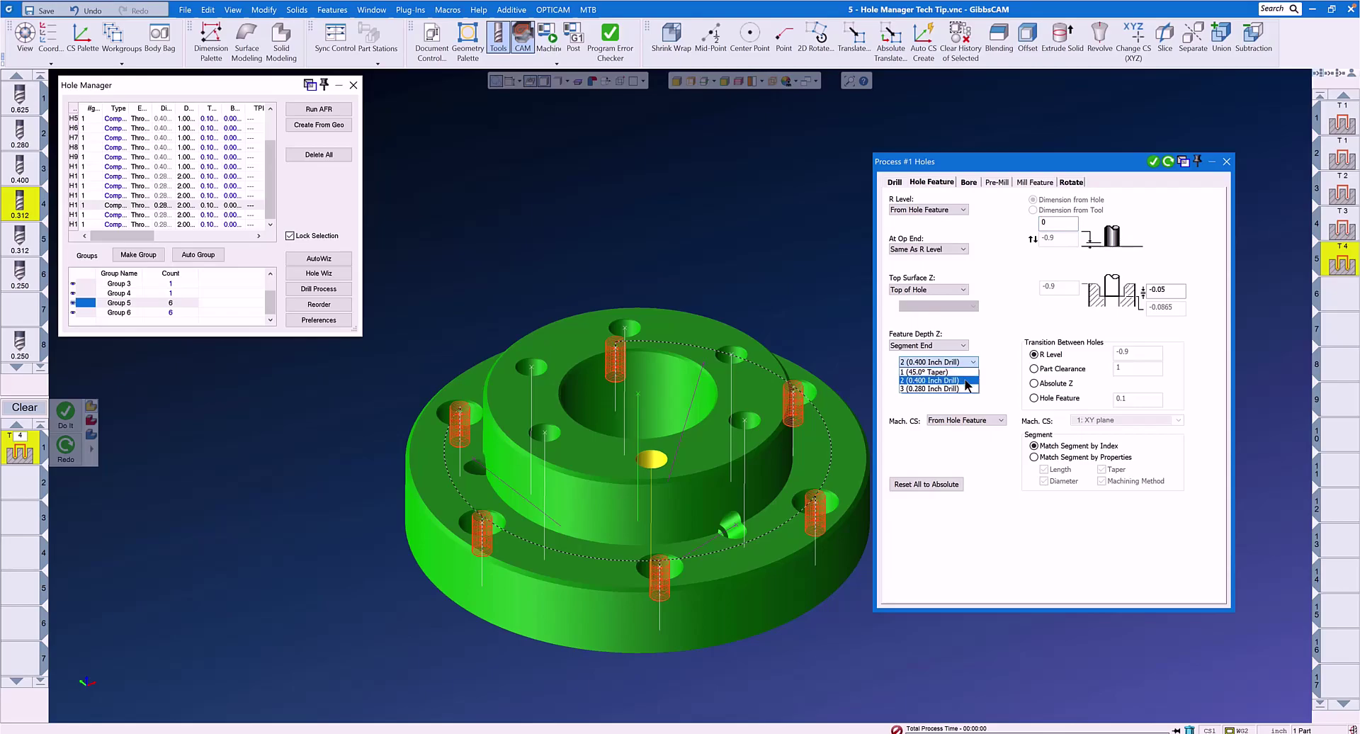
pyautogui.click(965, 380)
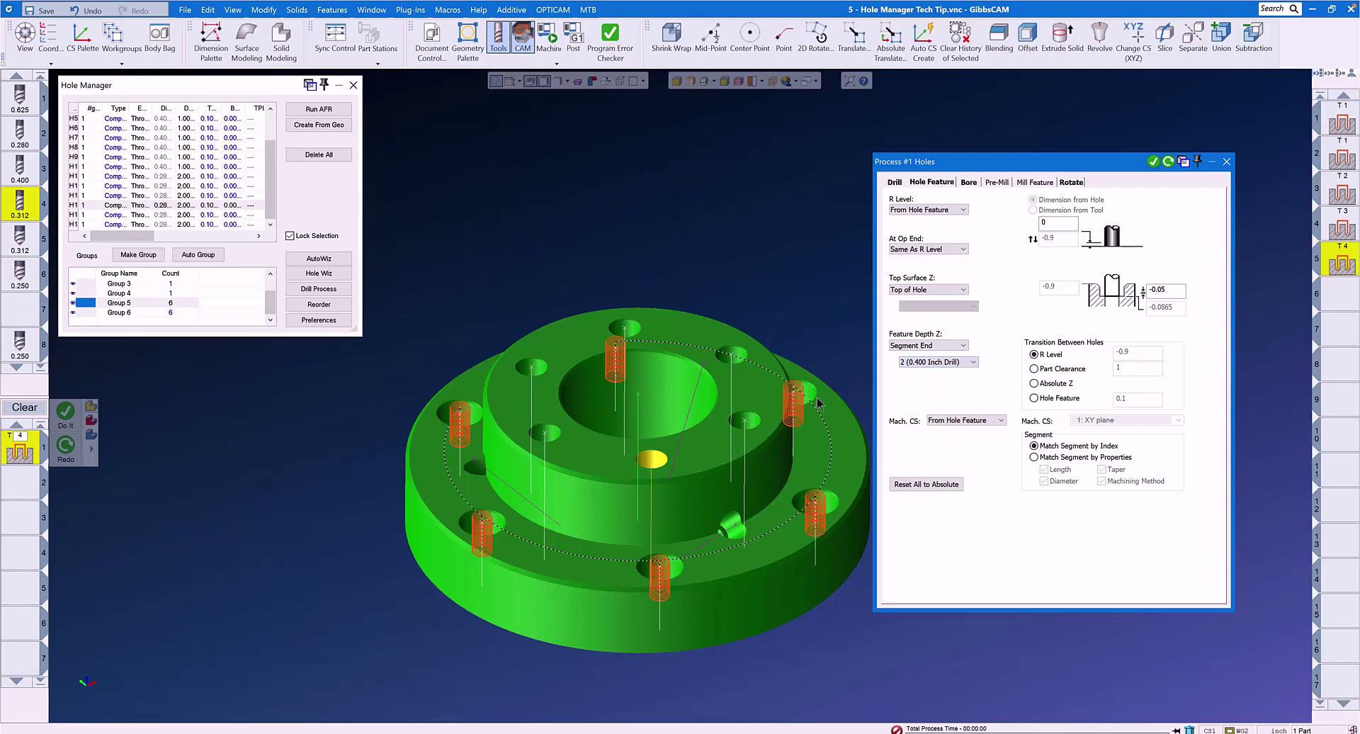
# - Generate the helix bore operation for all Group 6 holes and close the process
pyautogui.click(136, 311)
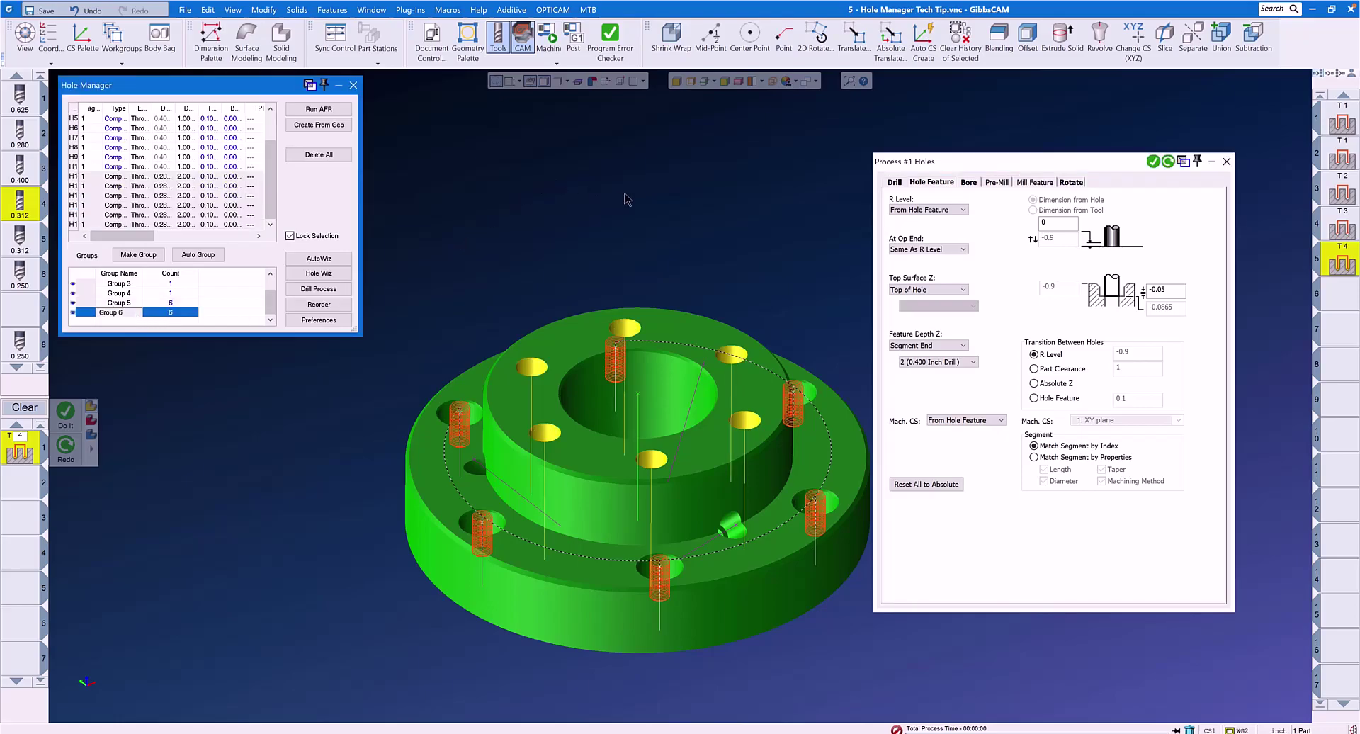
pyautogui.click(1152, 161)
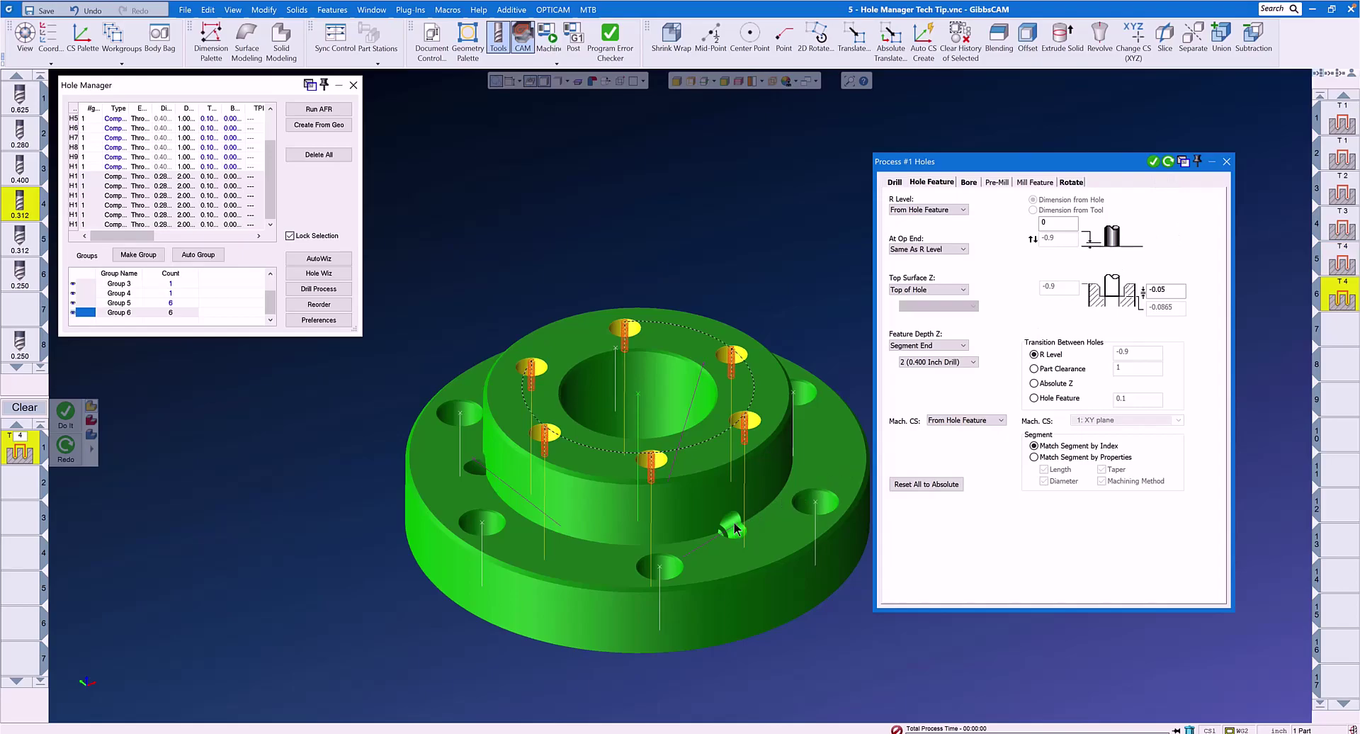
pyautogui.click(1226, 161)
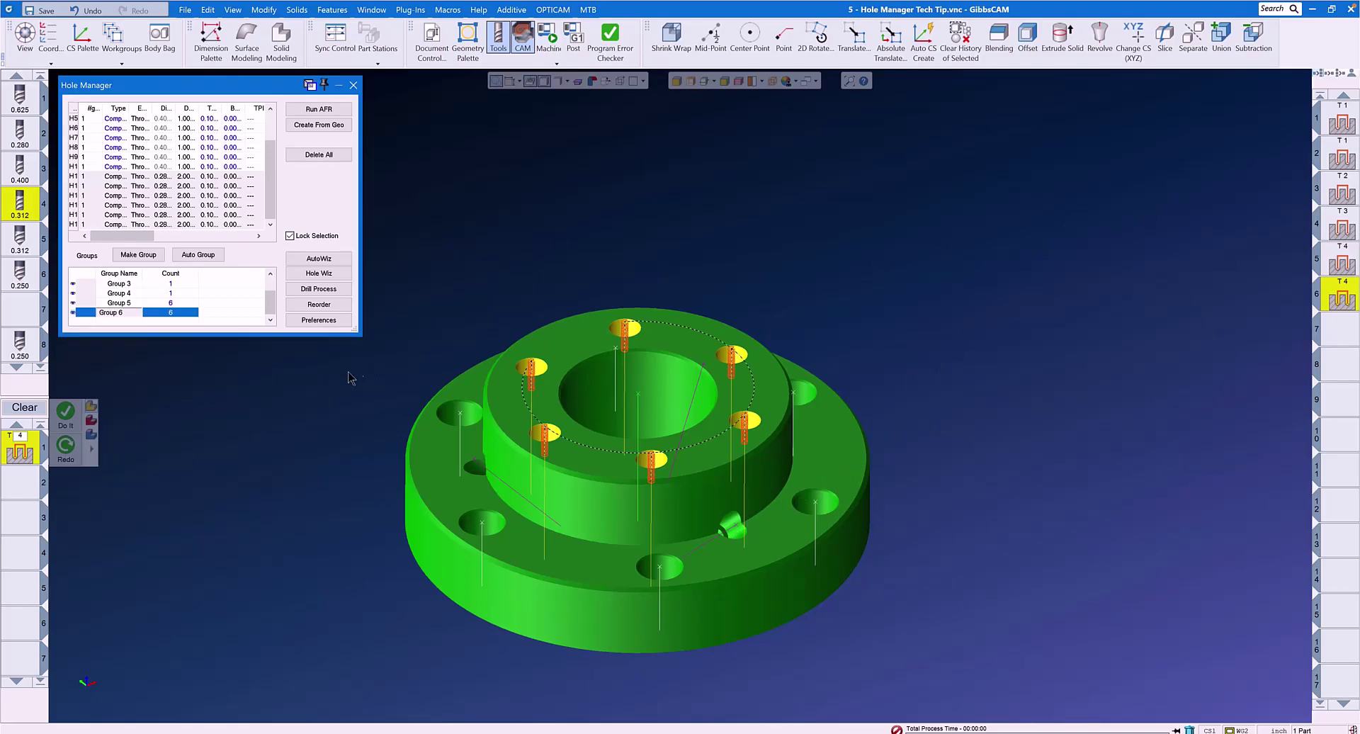
# - Select the front side hole and set the process's Segment End depth to segment 1 (0.375 Inch Bore) with a 0 offset
pyautogui.click(732, 528)
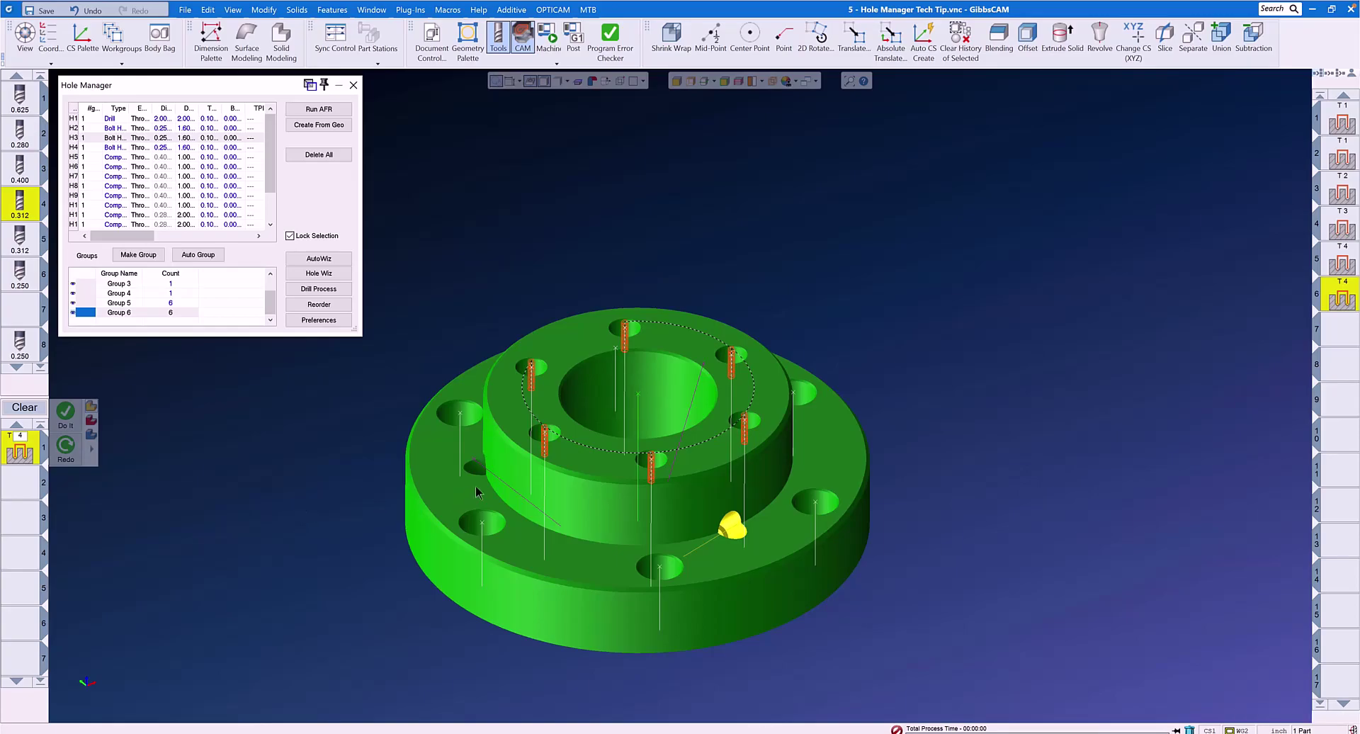
pyautogui.doubleClick(18, 449)
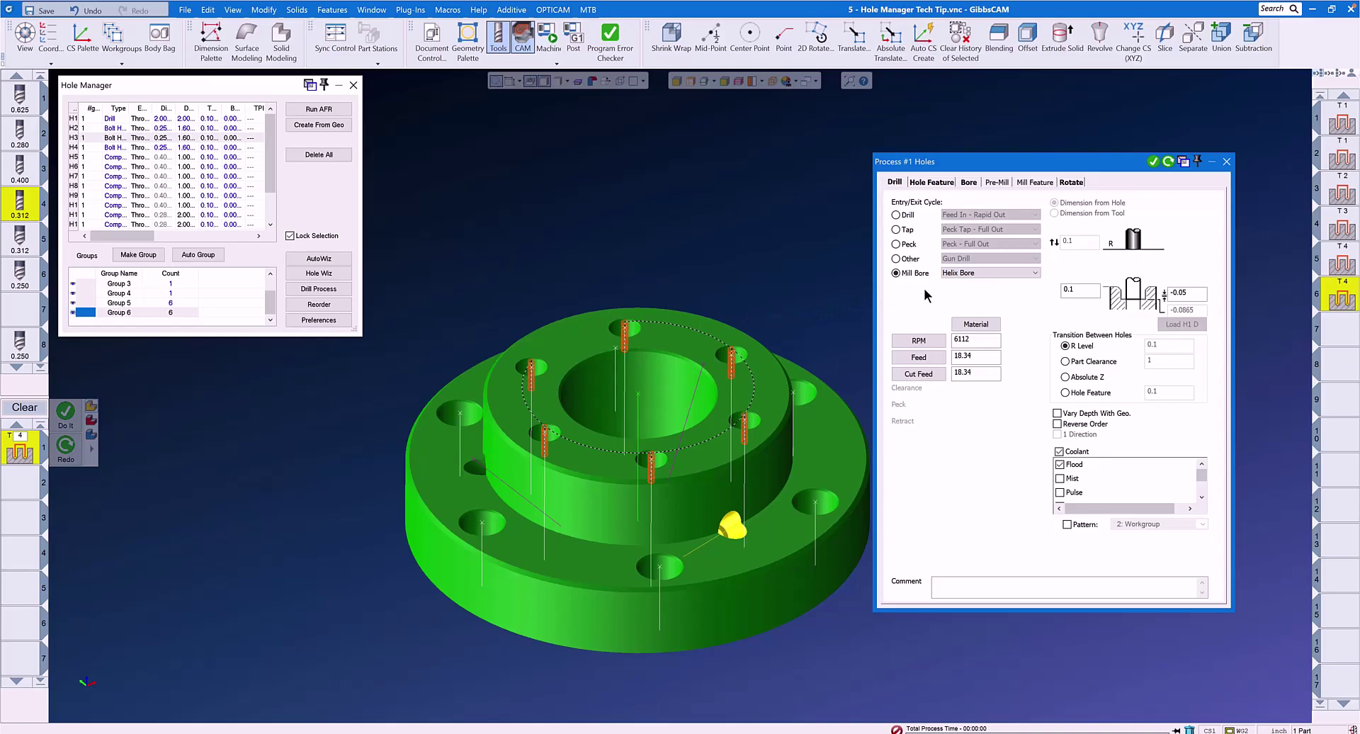
pyautogui.click(932, 182)
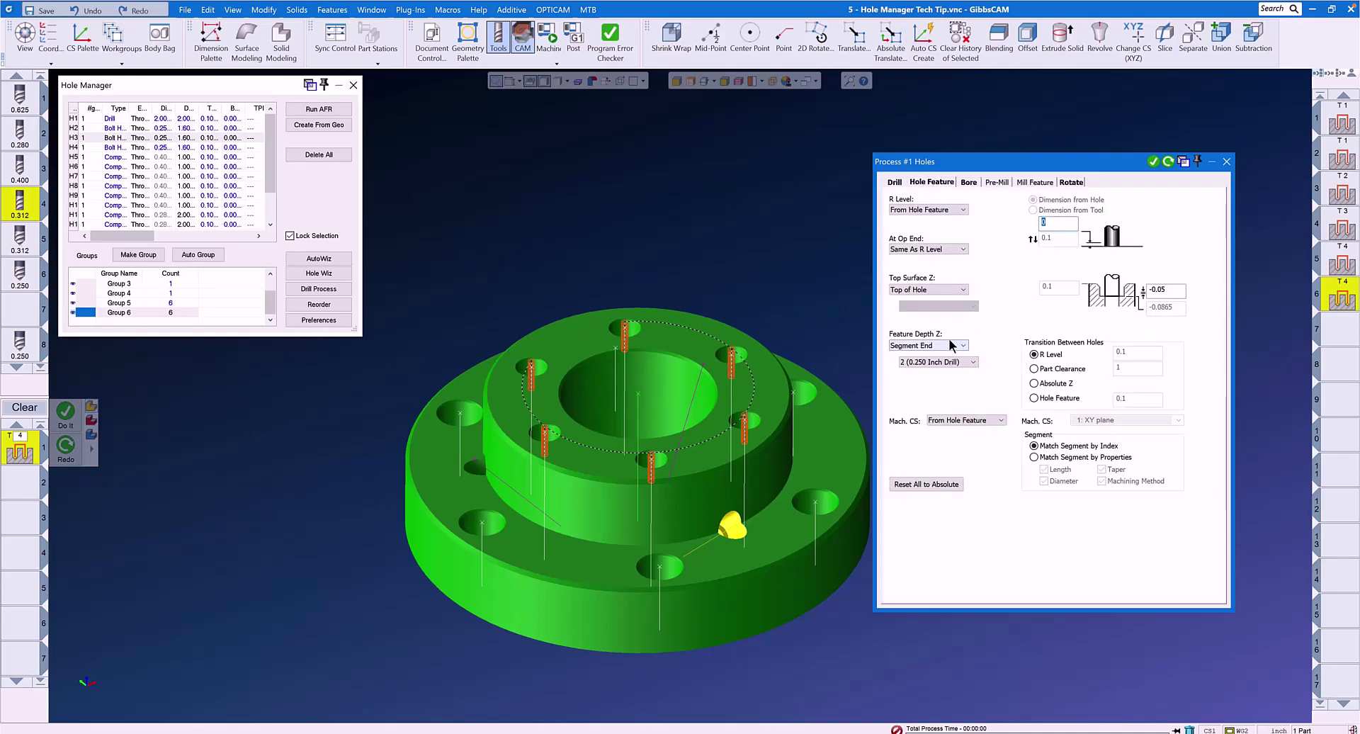
pyautogui.click(972, 361)
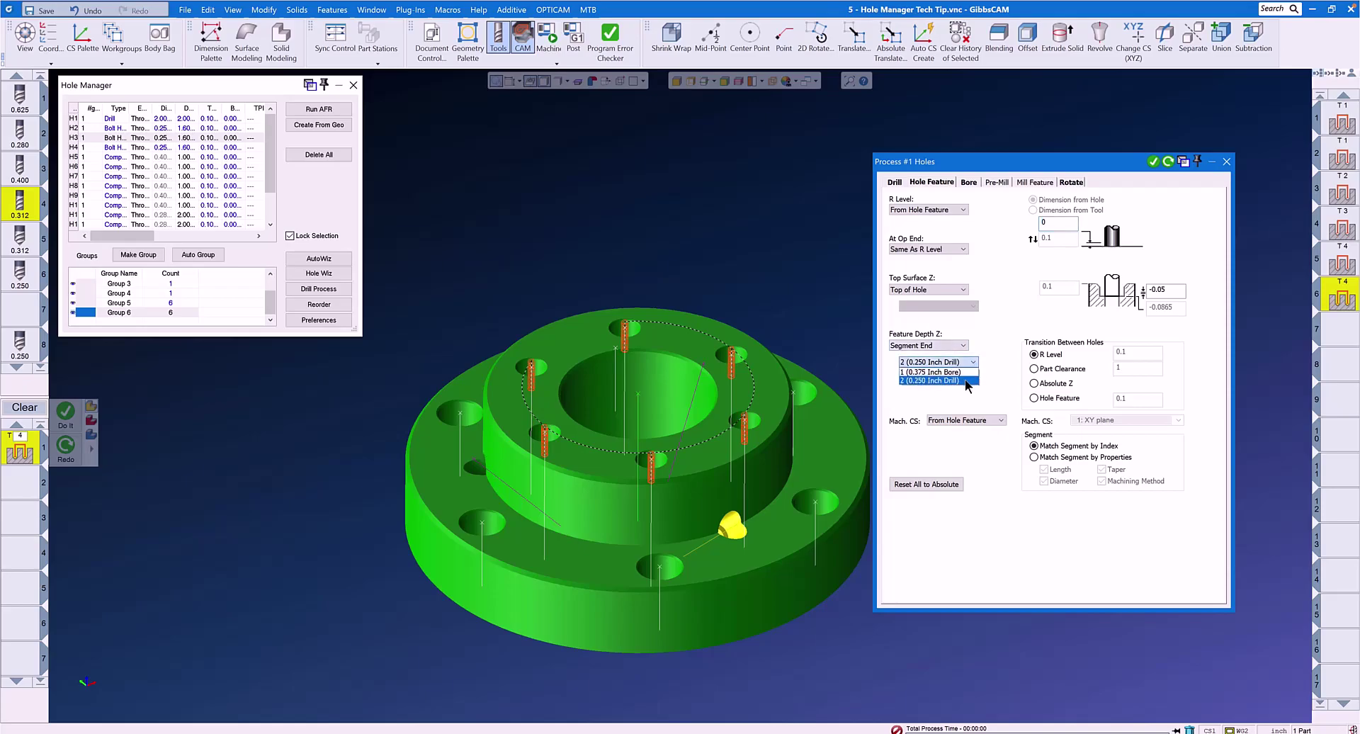
pyautogui.click(924, 372)
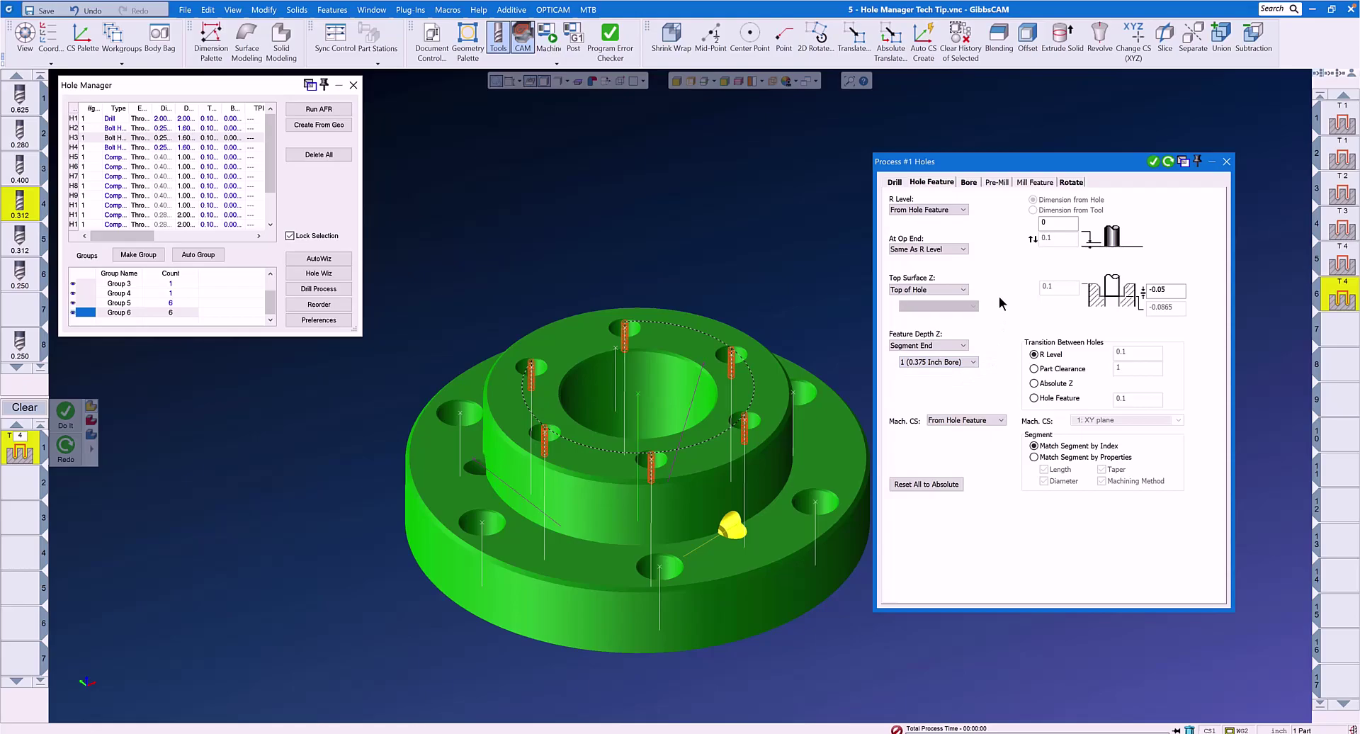
pyautogui.click(1167, 291)
# - Add the other two side holes to the selection and generate helix bore operations for all three
pyautogui.click(699, 378)
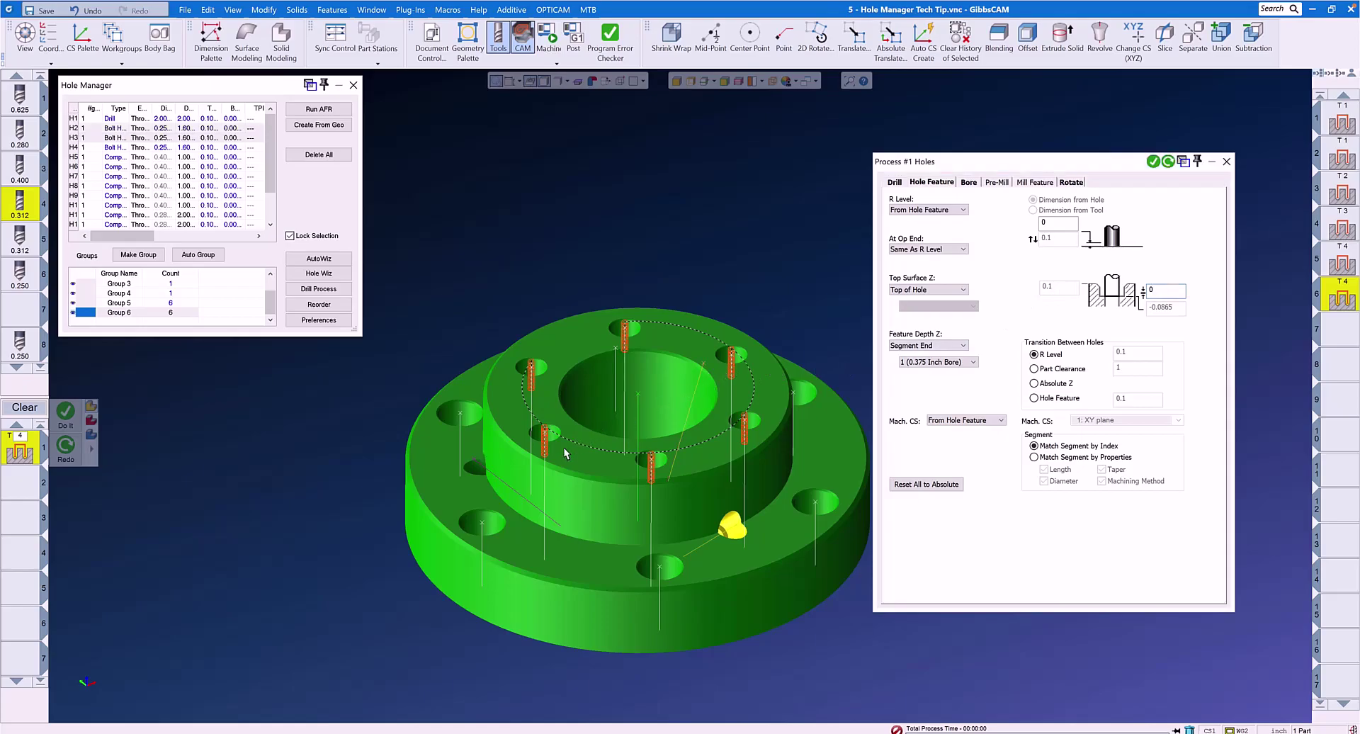
pyautogui.click(499, 479)
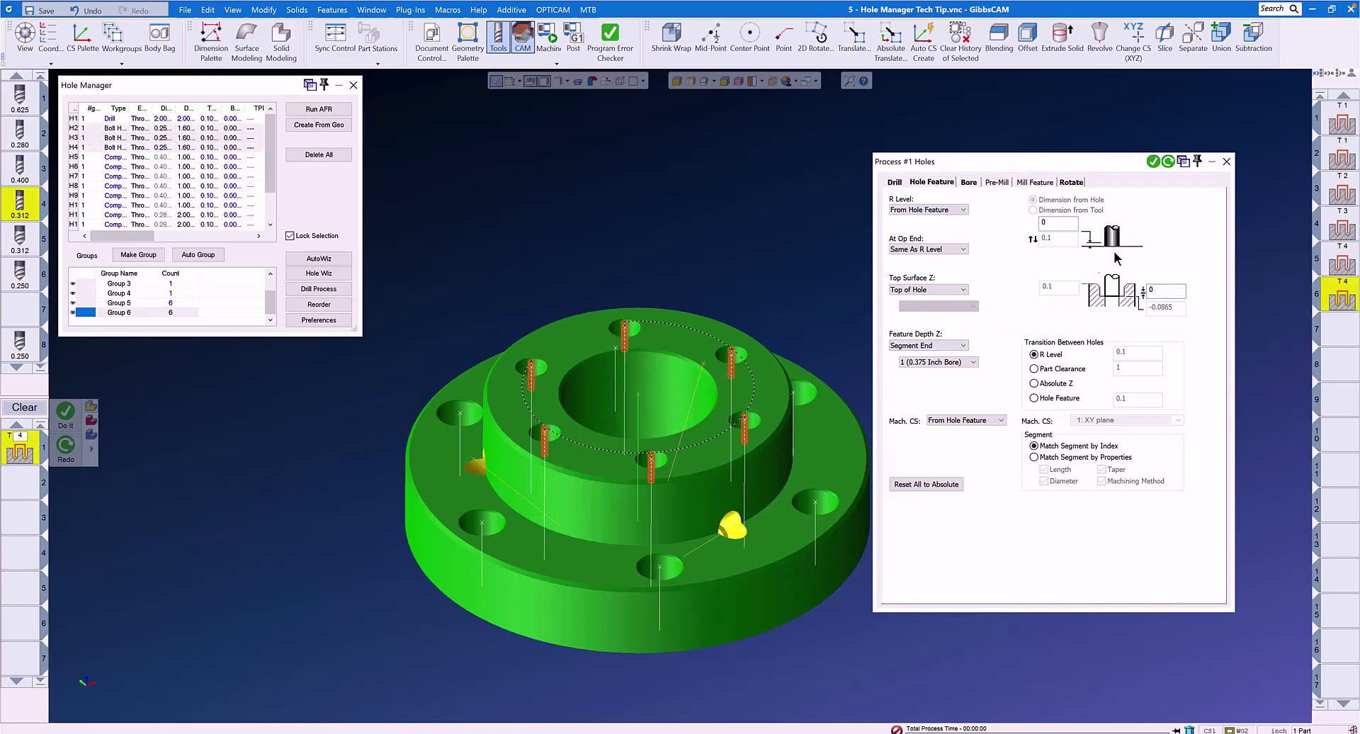
pyautogui.click(1152, 163)
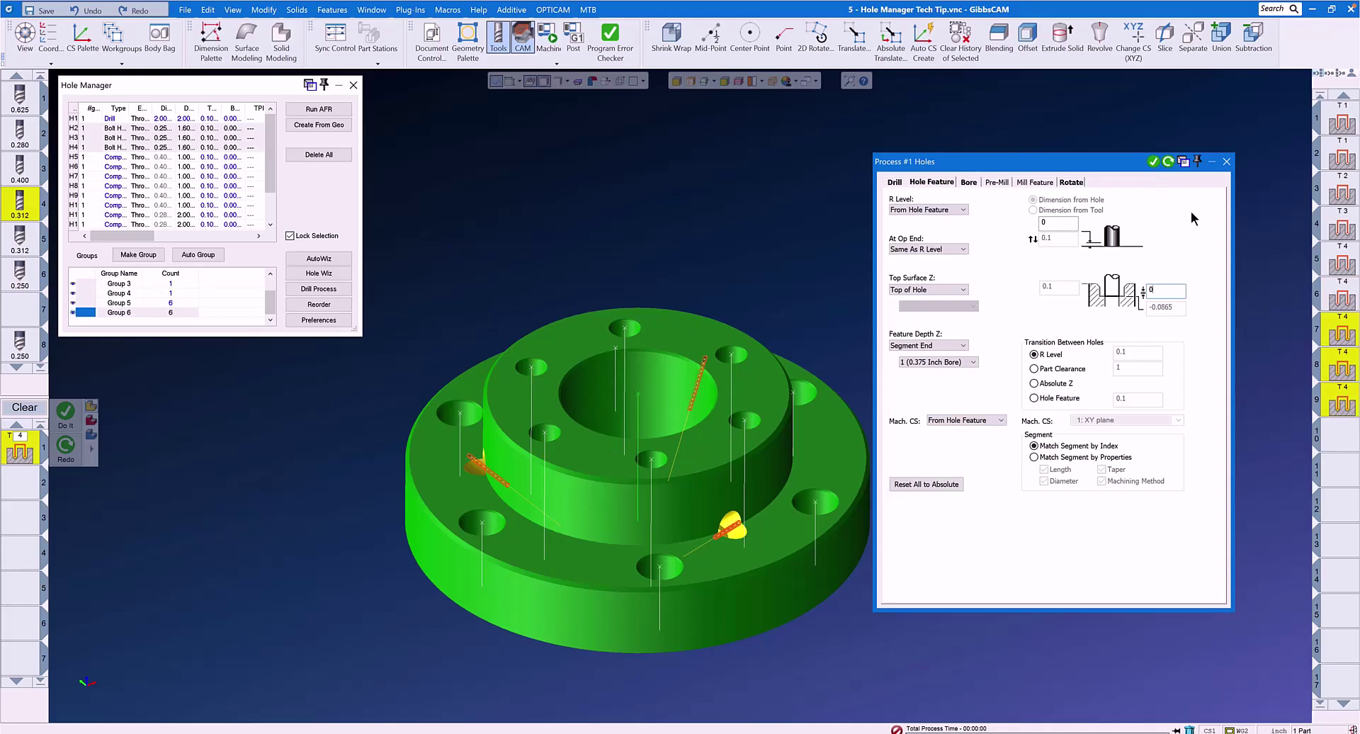
pyautogui.click(1226, 162)
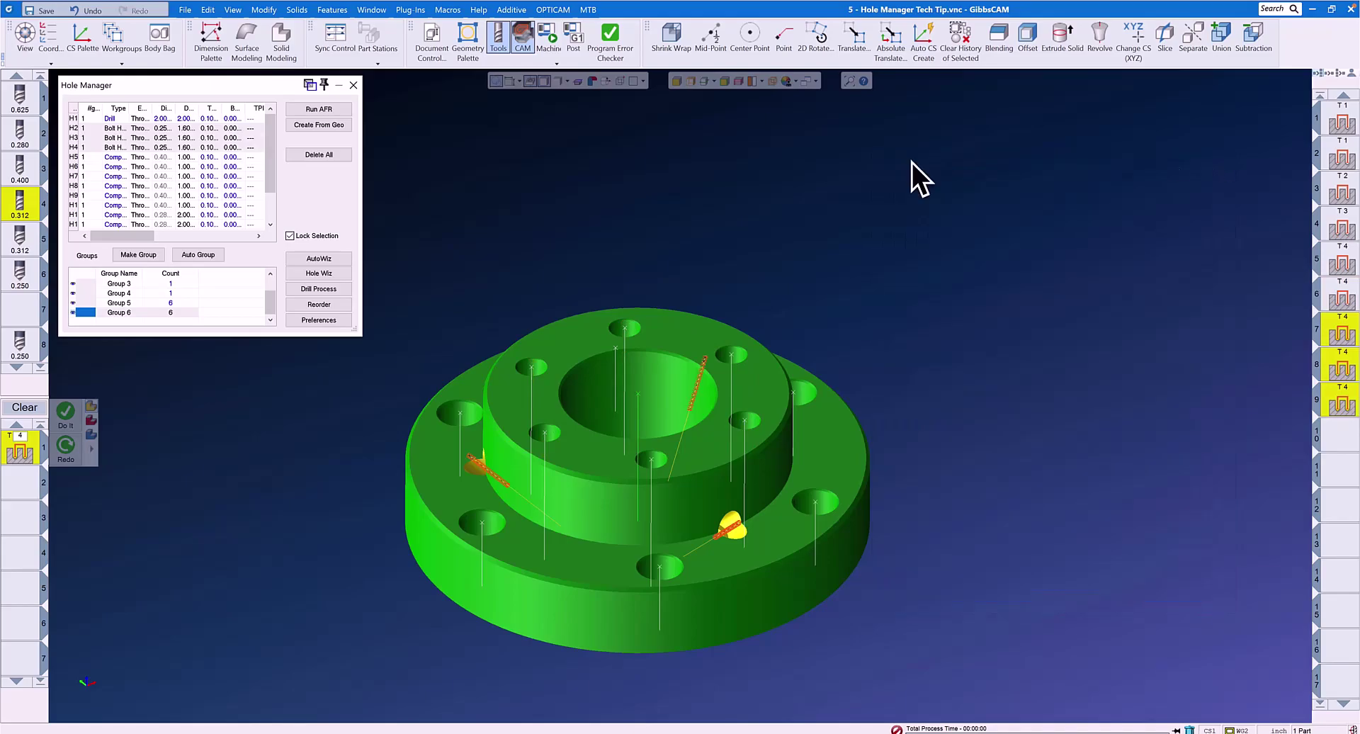
# - Close the Hole Manager and open the machine simulation of the programmed part
pyautogui.click(354, 85)
pyautogui.click(543, 41)
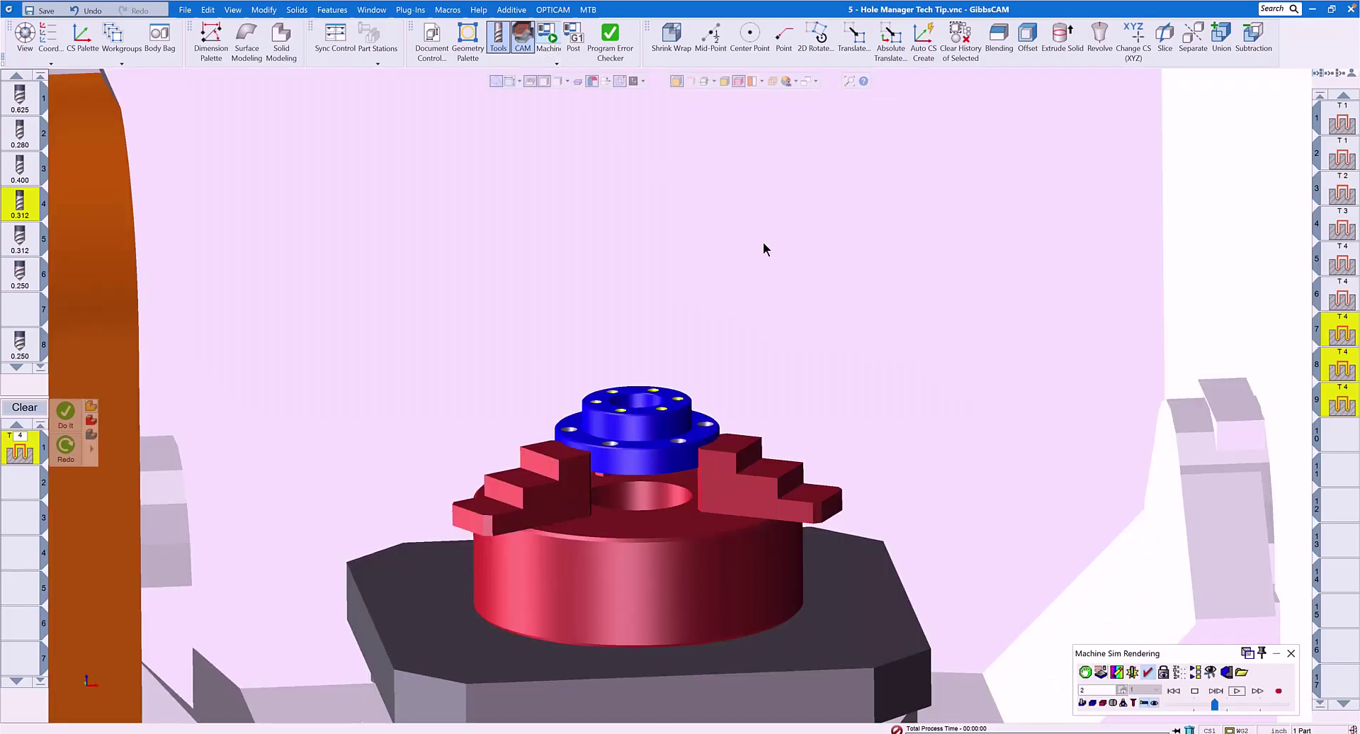
# - Play the machine simulation, restart it from the beginning, and advance through the drilling operations at a higher simulation speed
pyautogui.click(1236, 691)
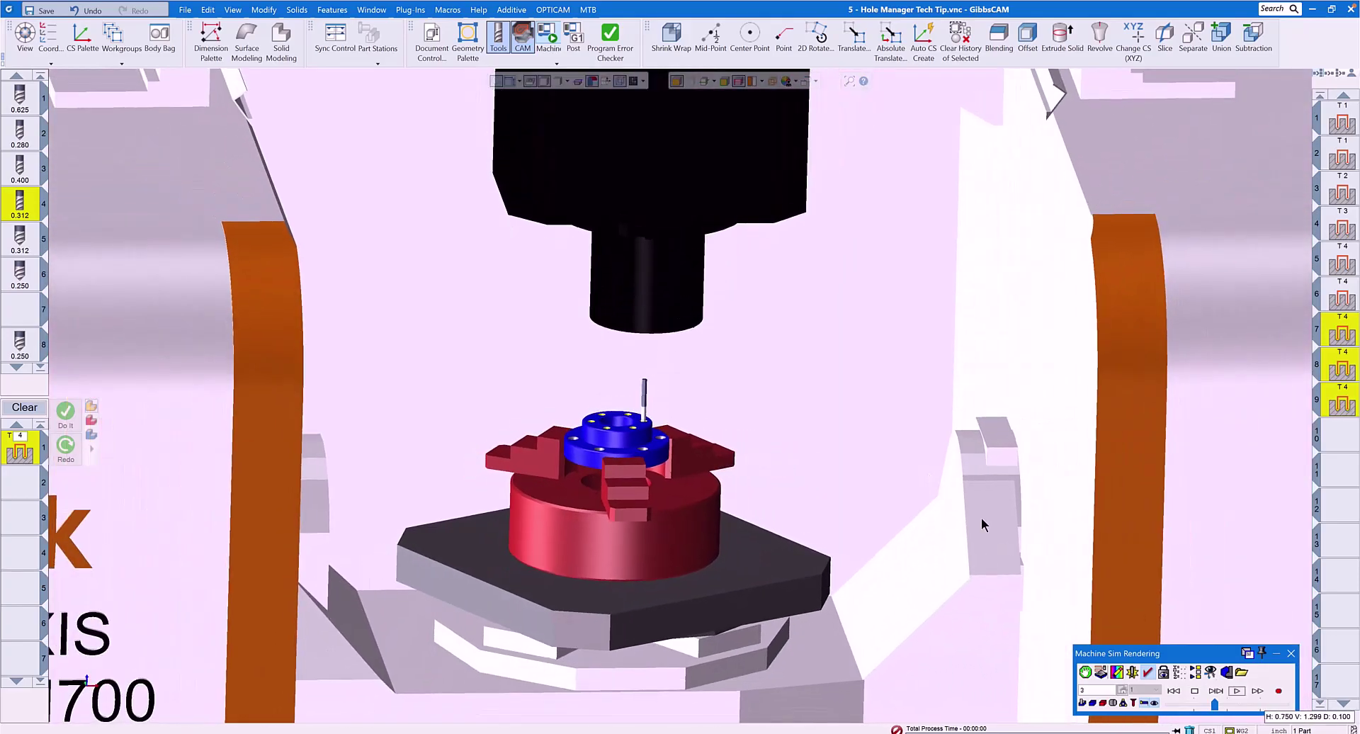
pyautogui.click(1173, 691)
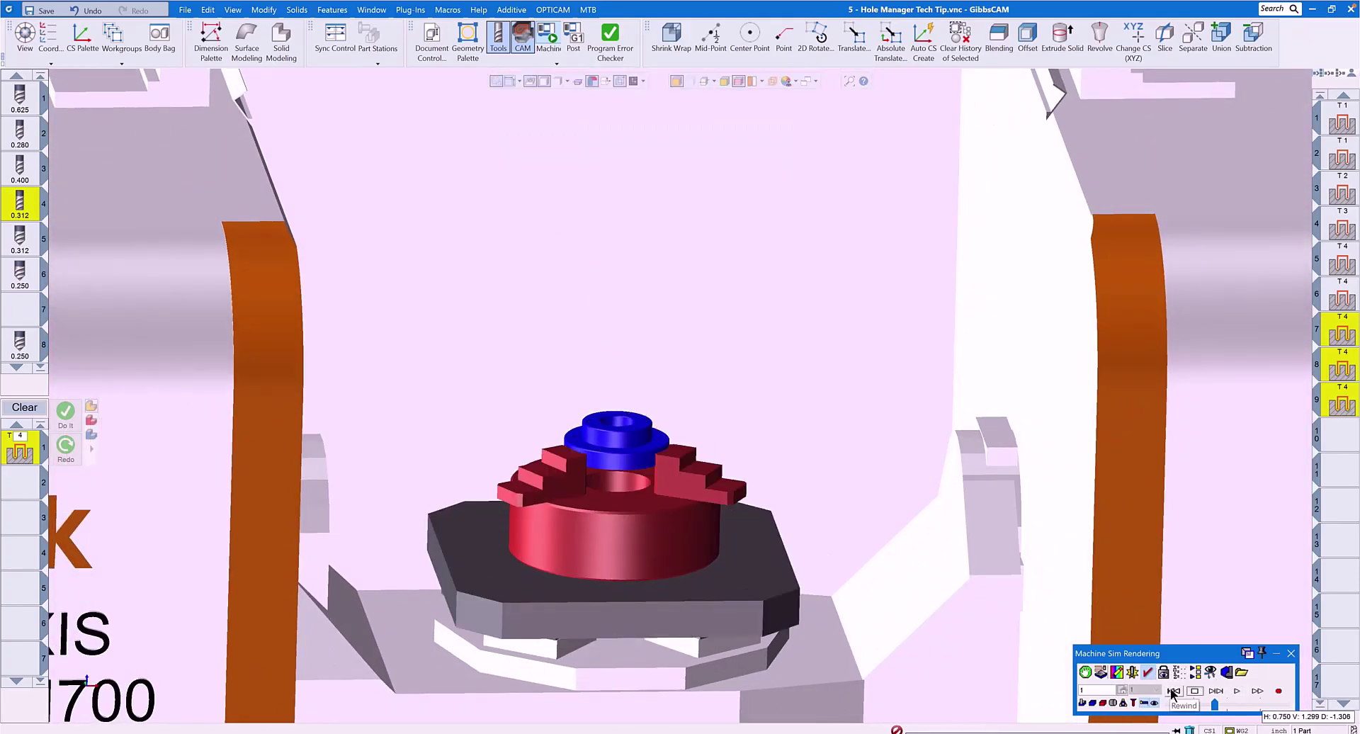
pyautogui.click(1235, 692)
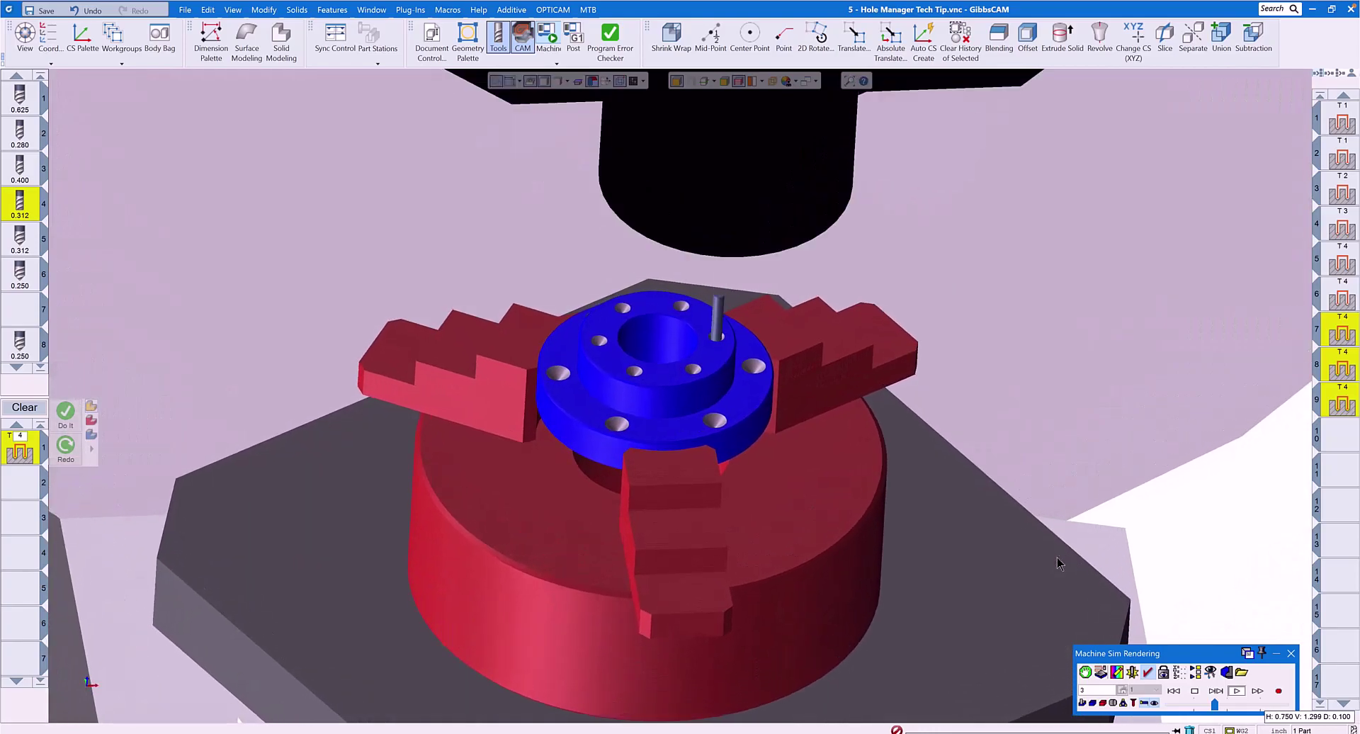
pyautogui.click(1259, 693)
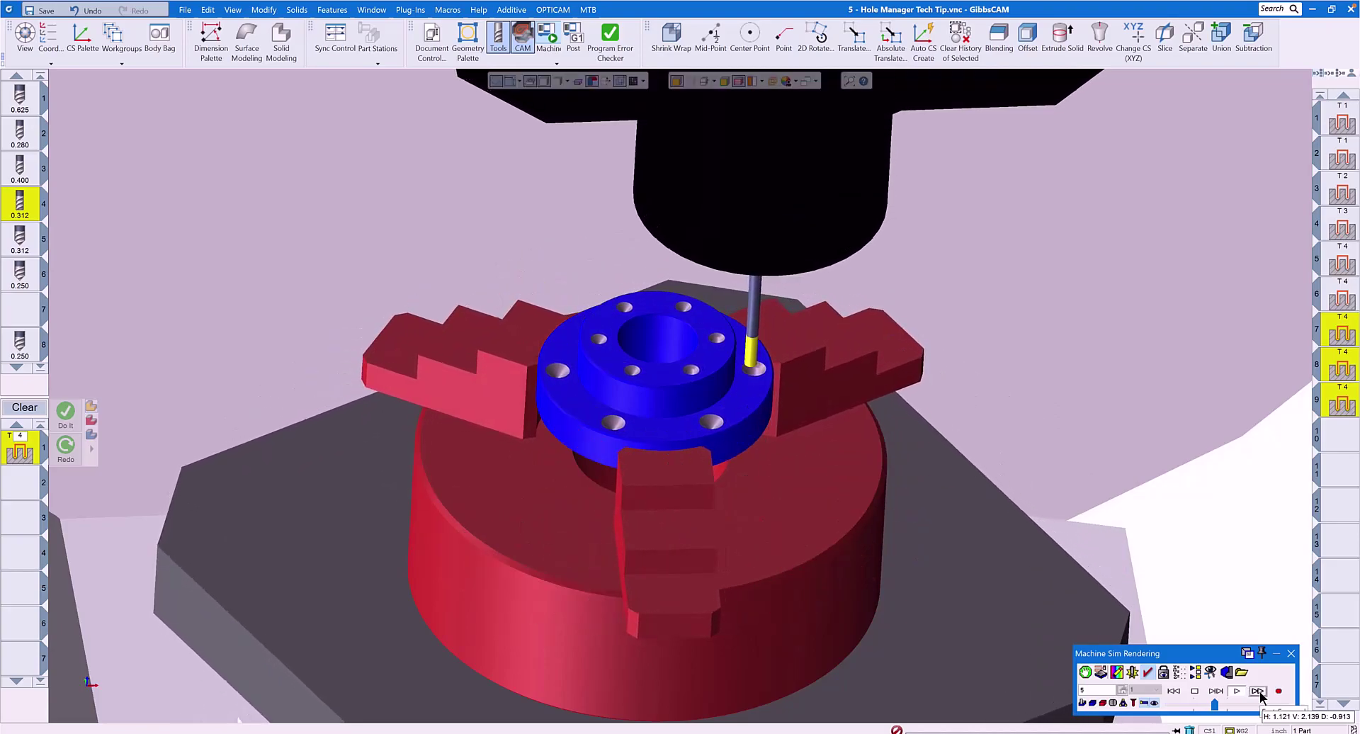
pyautogui.moveTo(1216, 706); pyautogui.dragTo(1245, 706)
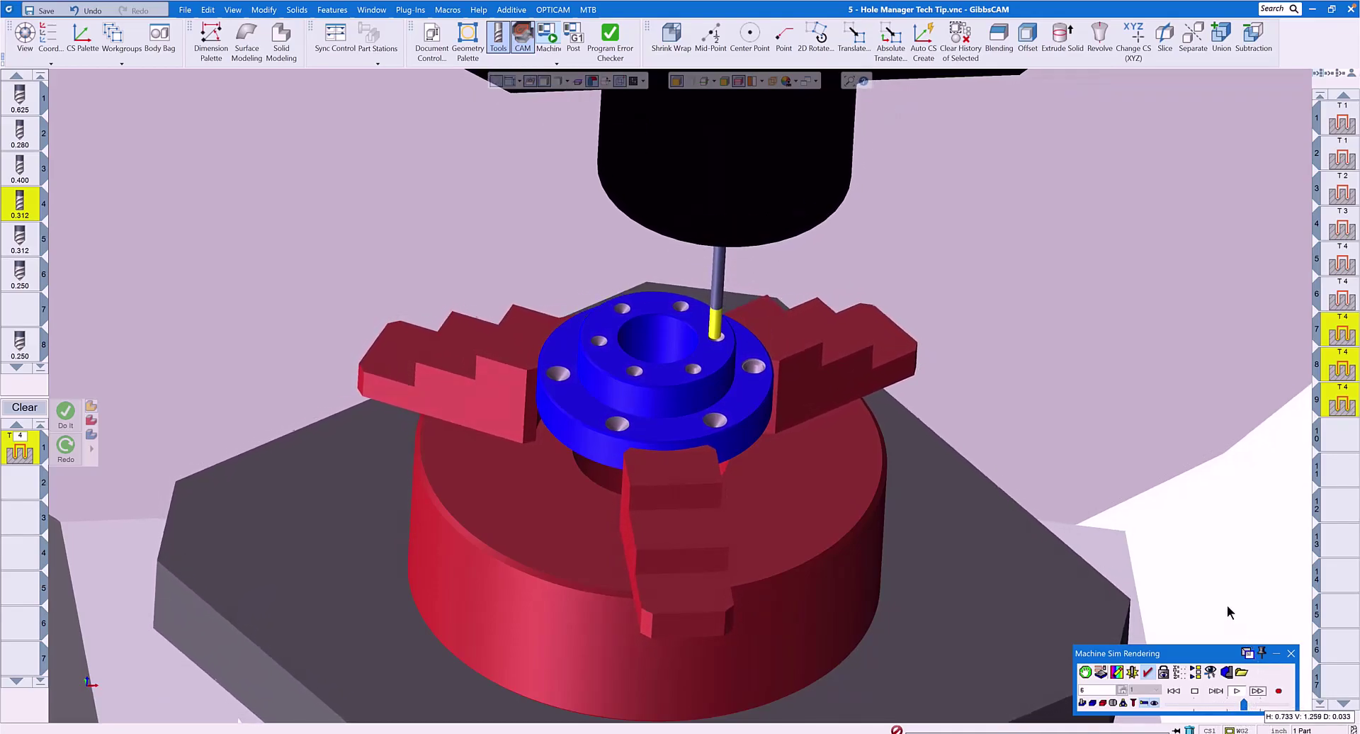
pyautogui.click(1256, 691)
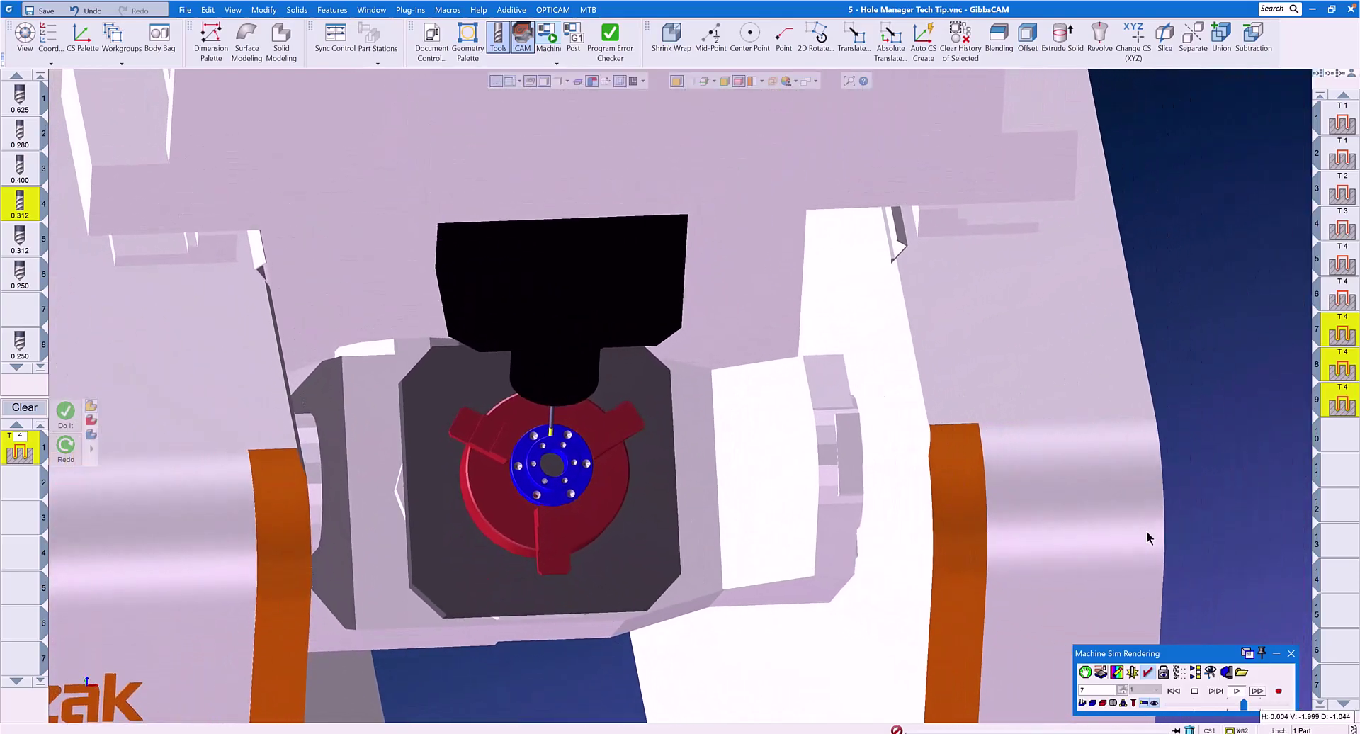
# - Examine the machine axis positions during the side hole boring, and close the position readout and the machine simulation
pyautogui.click(1178, 672)
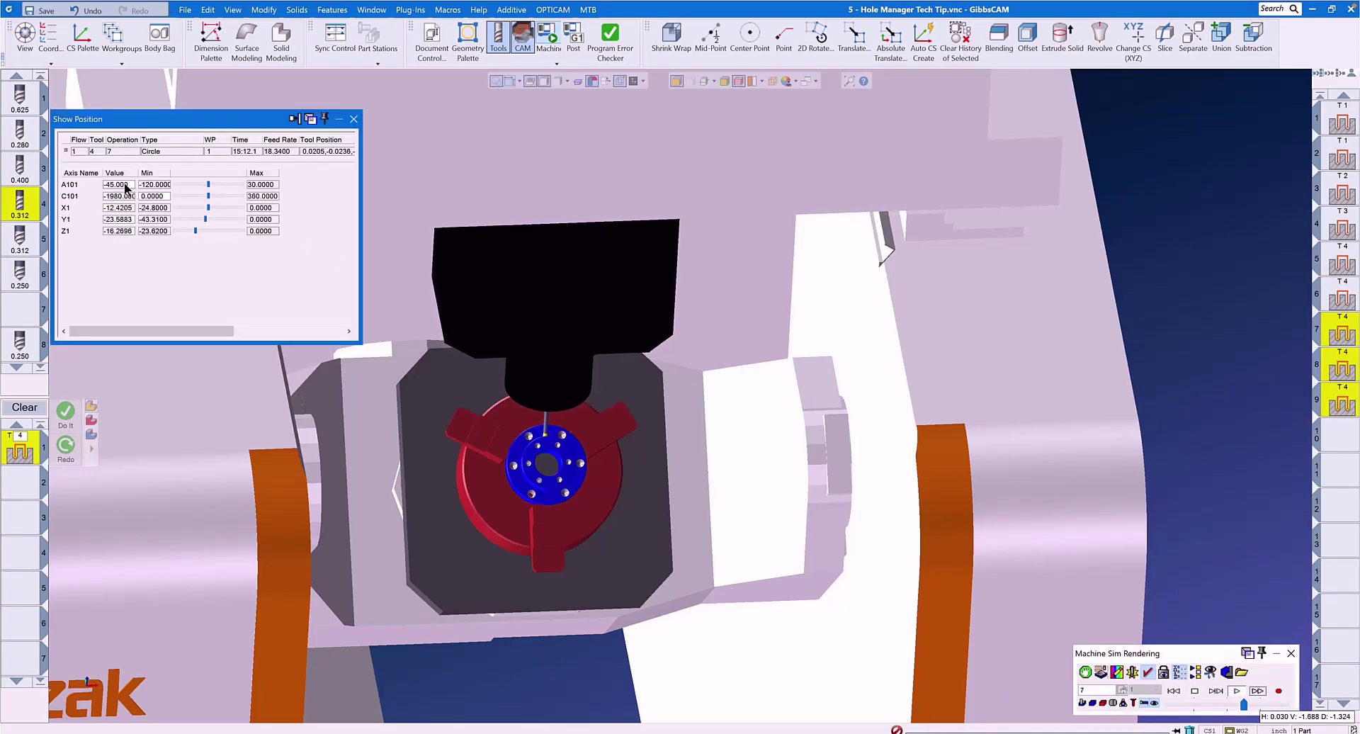
pyautogui.click(353, 119)
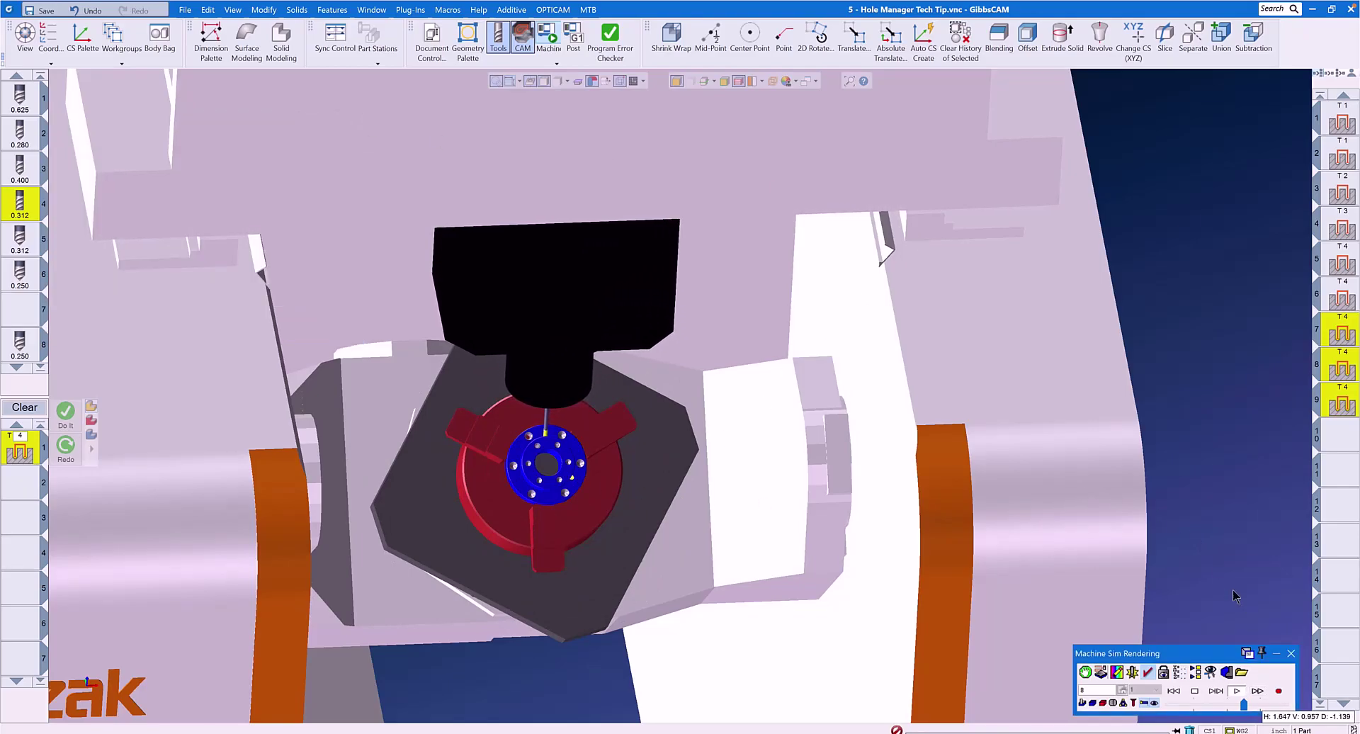
pyautogui.click(1291, 654)
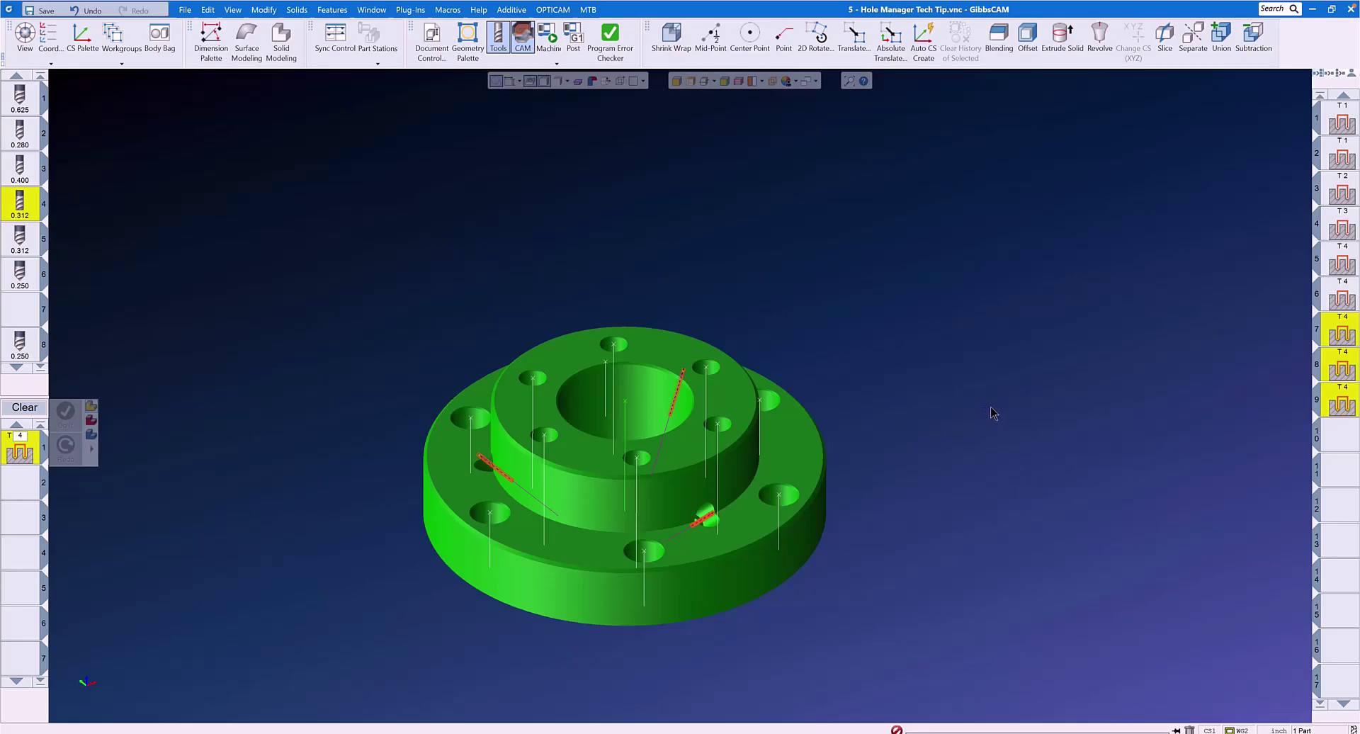
# - Select the front side hole and activate a coordinate system from it
pyautogui.scroll(5, 776, 524)
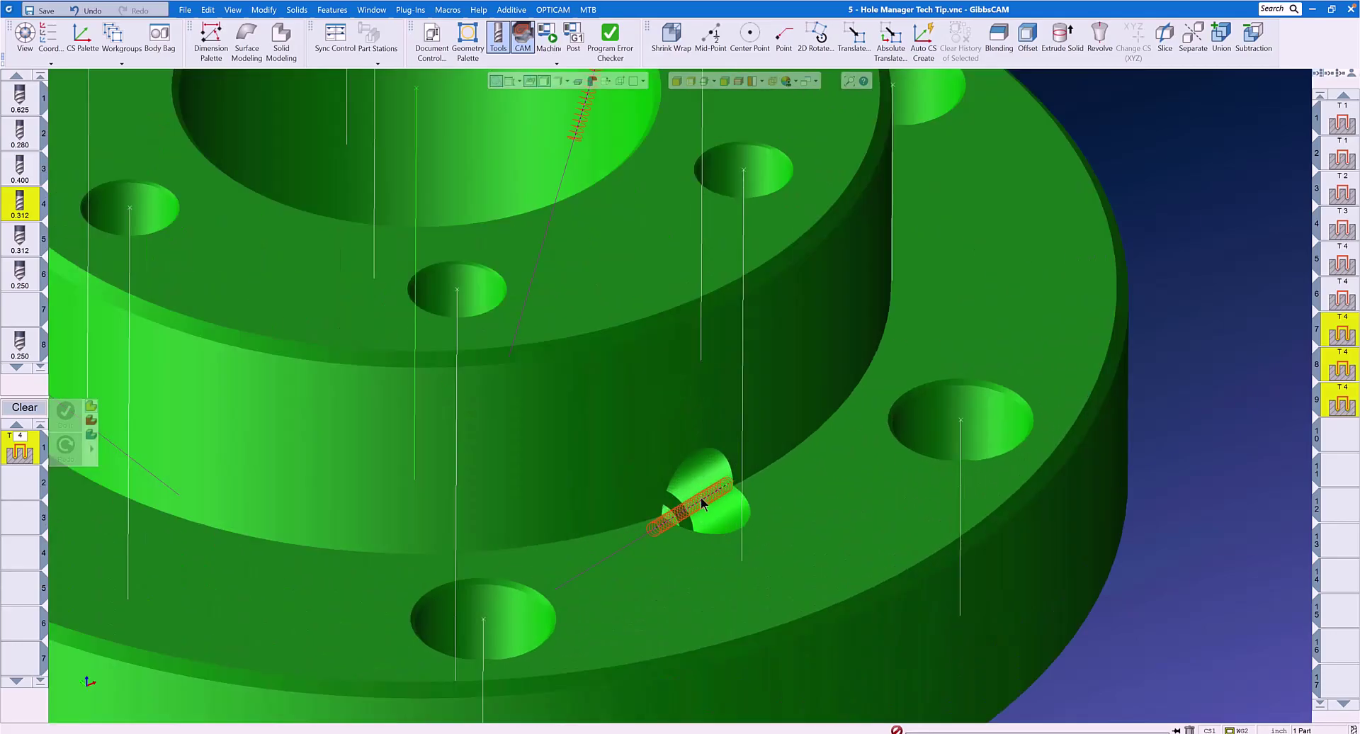
pyautogui.click(699, 498)
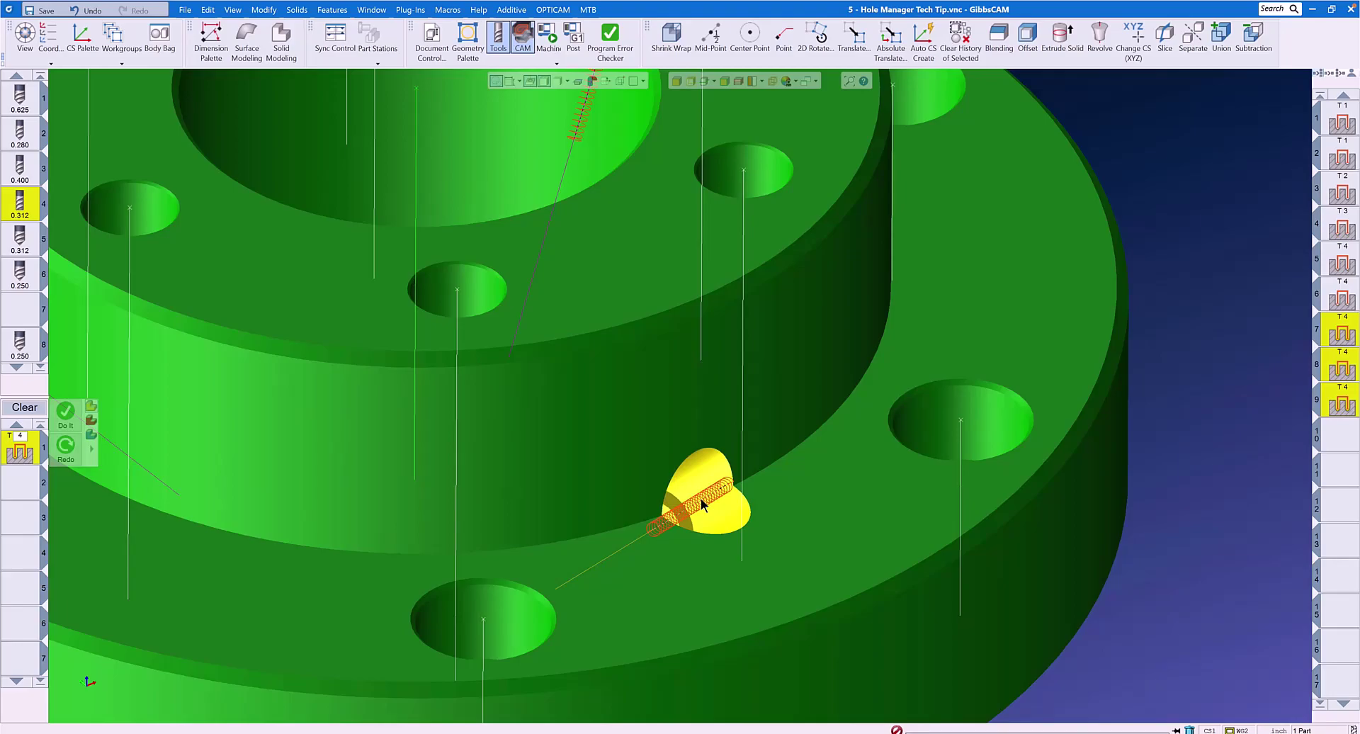
pyautogui.rightClick(699, 499)
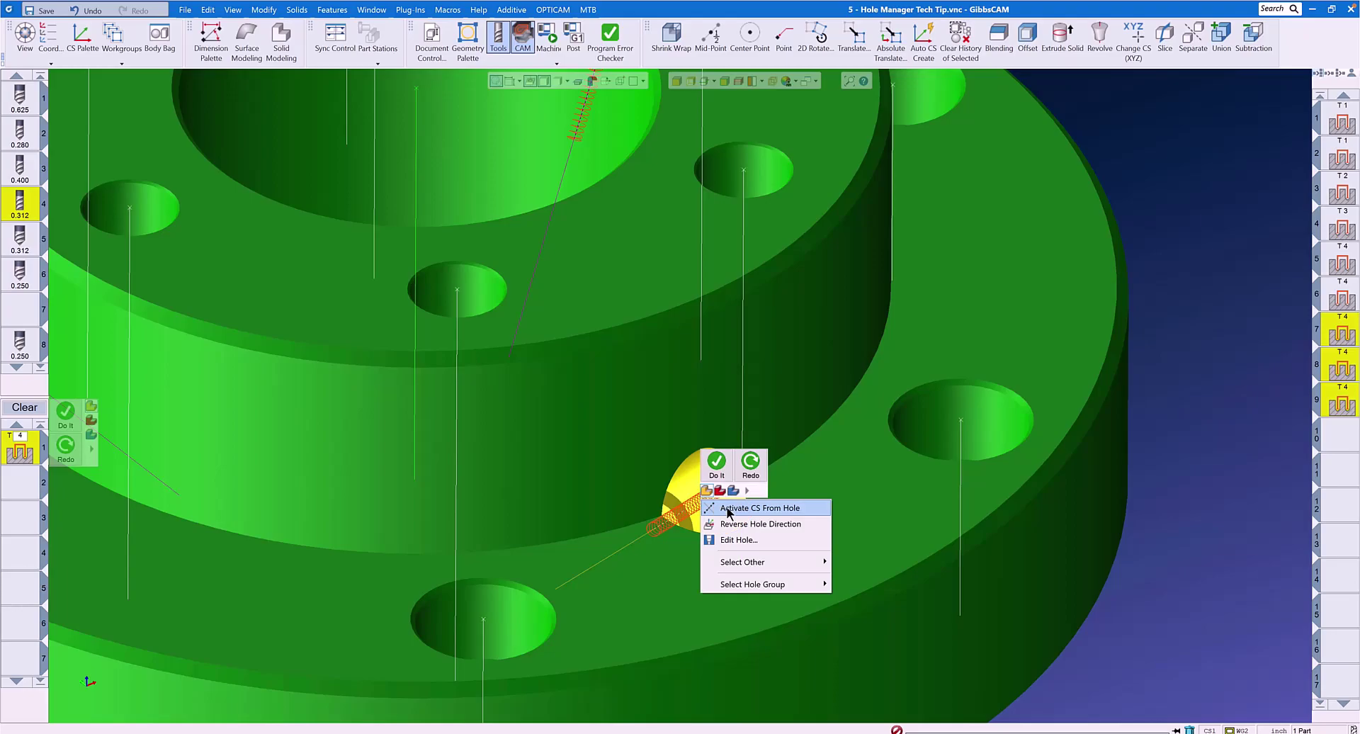
pyautogui.click(727, 508)
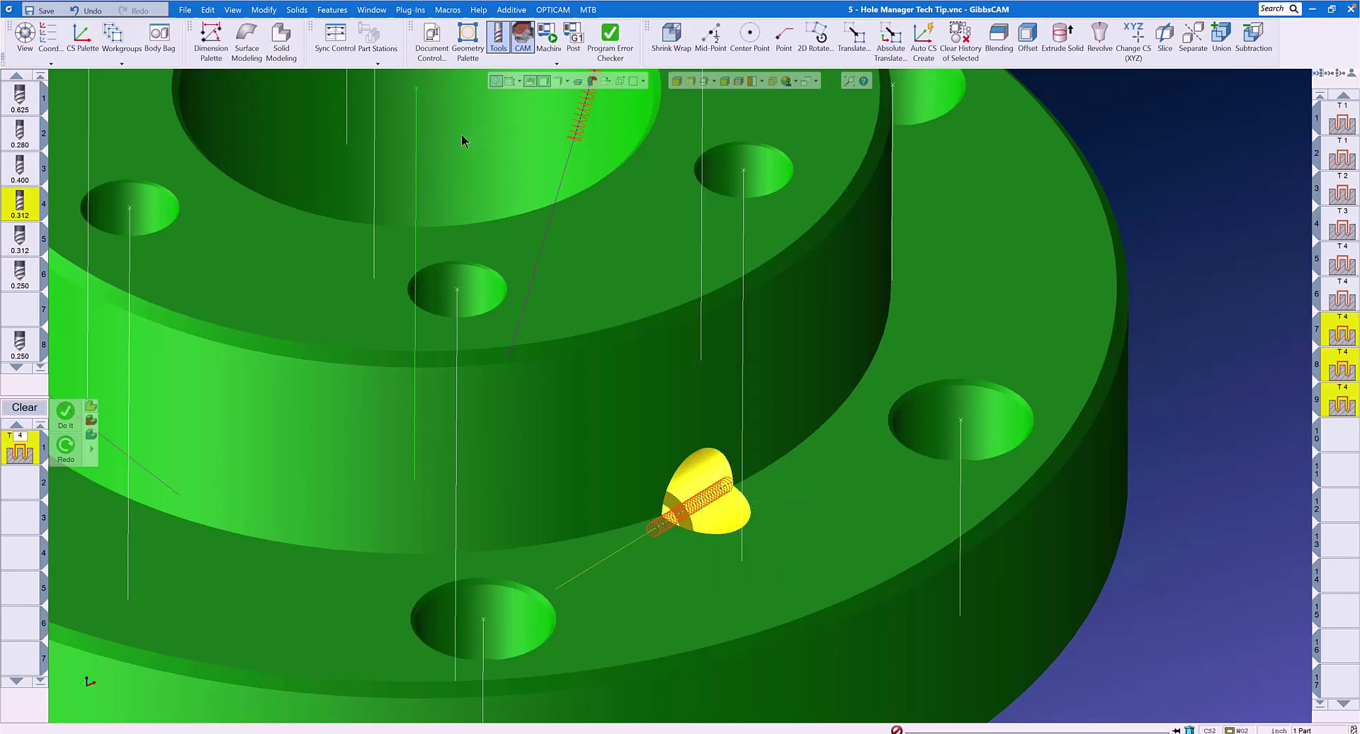
# - Show the coordinate system list and view the flange square to the active HFR_CS2 plane to check the side hole's alignment
pyautogui.click(50, 34)
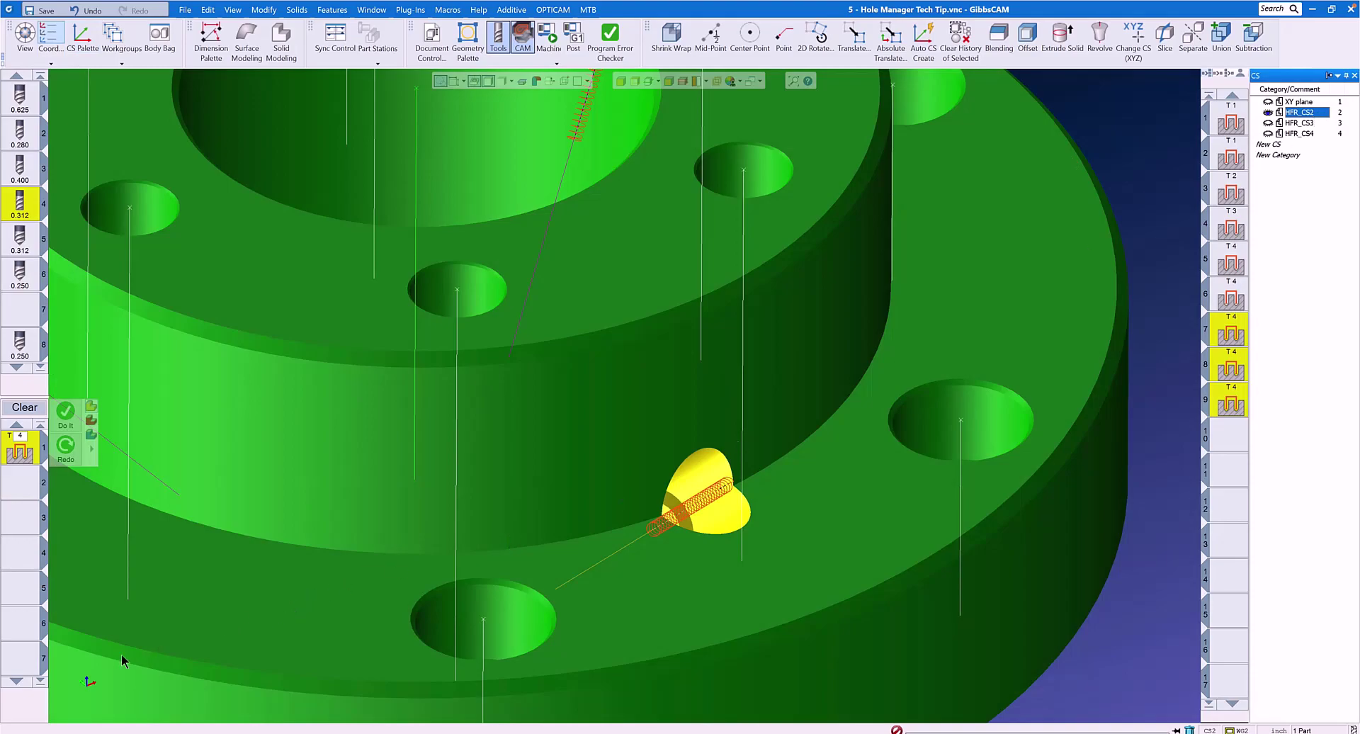
pyautogui.click(78, 666)
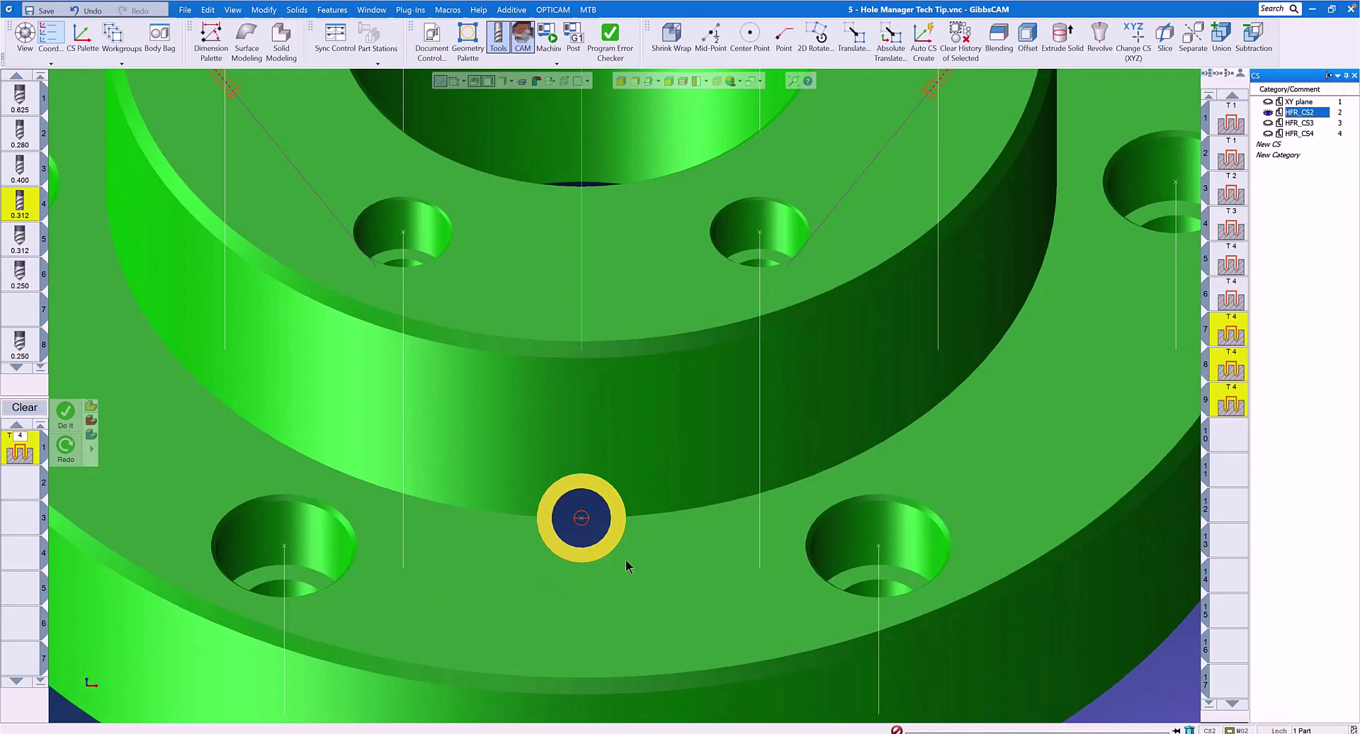
pyautogui.scroll(-5, 670, 567)
pyautogui.moveTo(658, 570); pyautogui.dragTo(886, 378, button='middle')
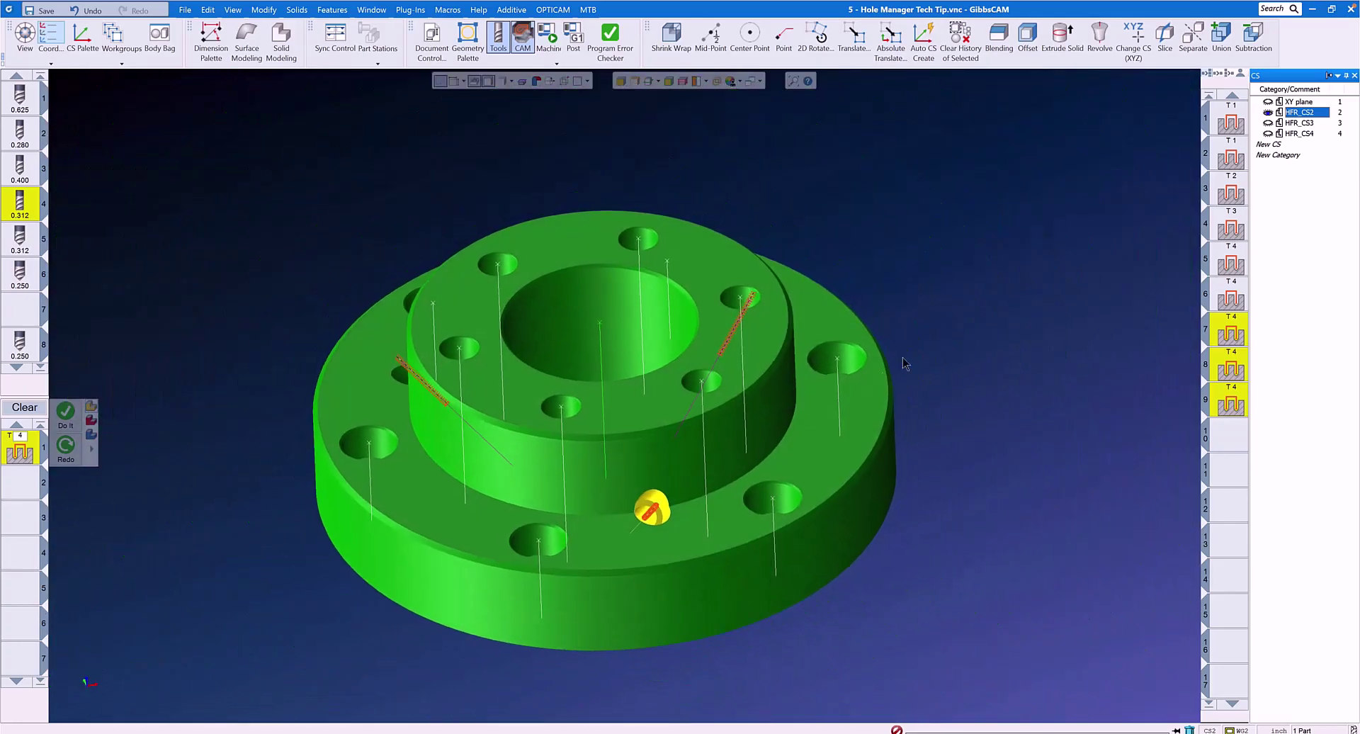